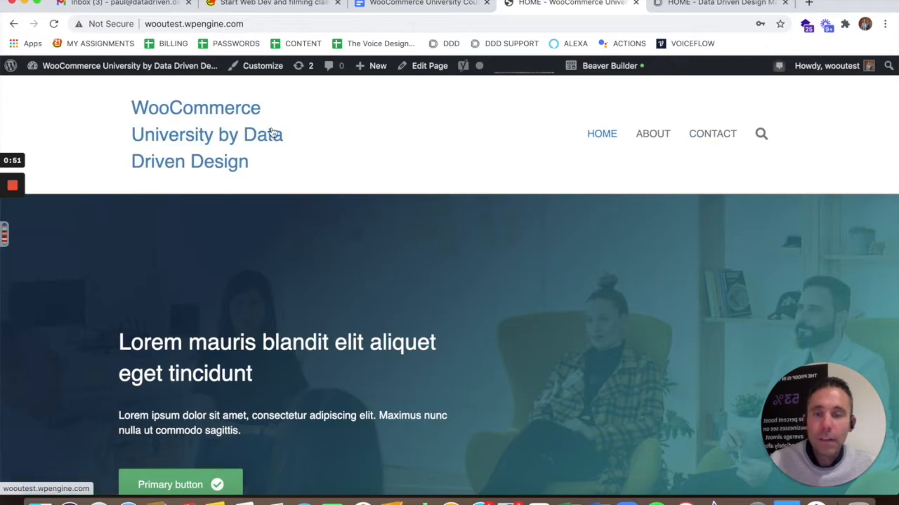
Look over the site's home page and open the Themer Layouts list in the WordPress dashboard
{"action": "scroll", "coordinate": [664, 186], "scroll_direction": "down", "scroll_amount": 10}
{"action": "scroll", "coordinate": [664, 187], "scroll_direction": "down", "scroll_amount": 15}
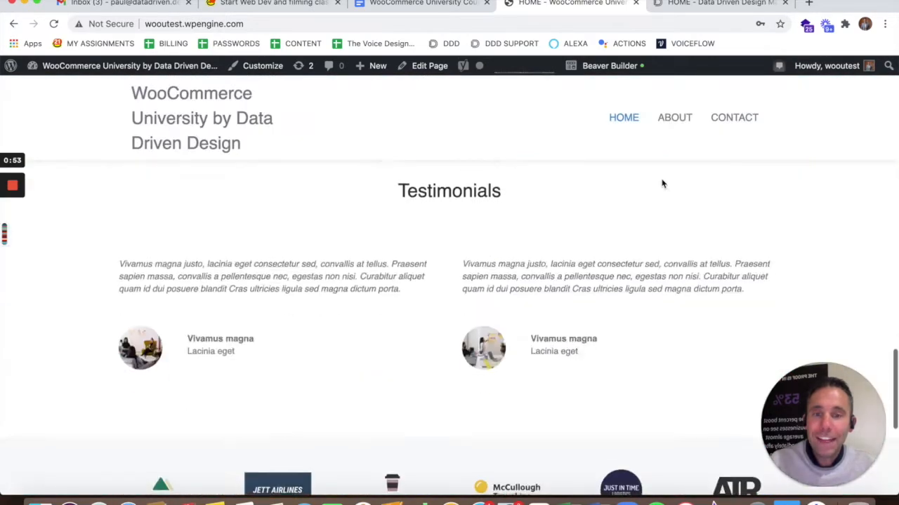
{"action": "scroll", "coordinate": [527, 352], "scroll_direction": "up", "scroll_amount": 20}
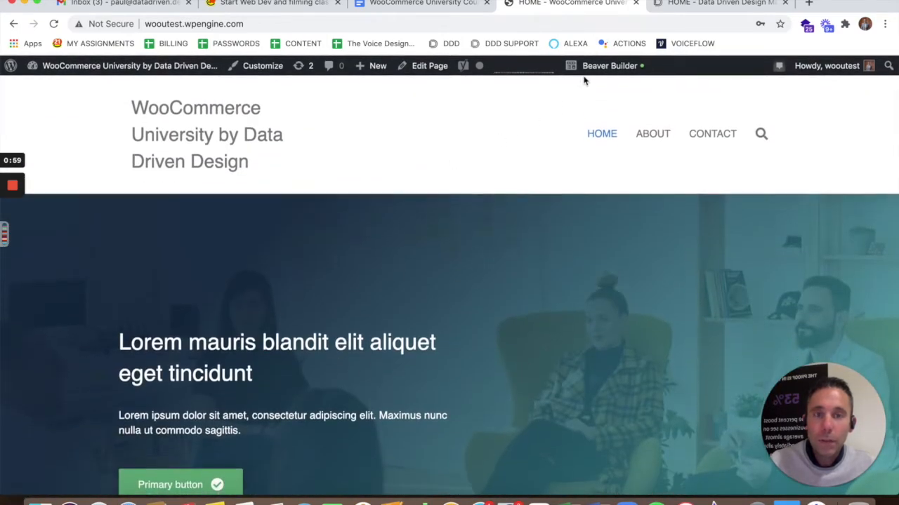
{"action": "mouse_move", "coordinate": [80, 73]}
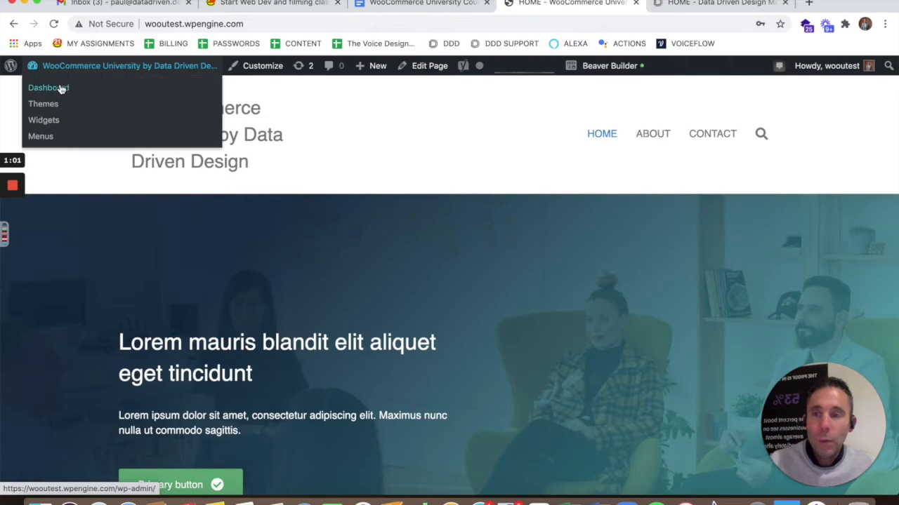
{"action": "left_click", "coordinate": [61, 89]}
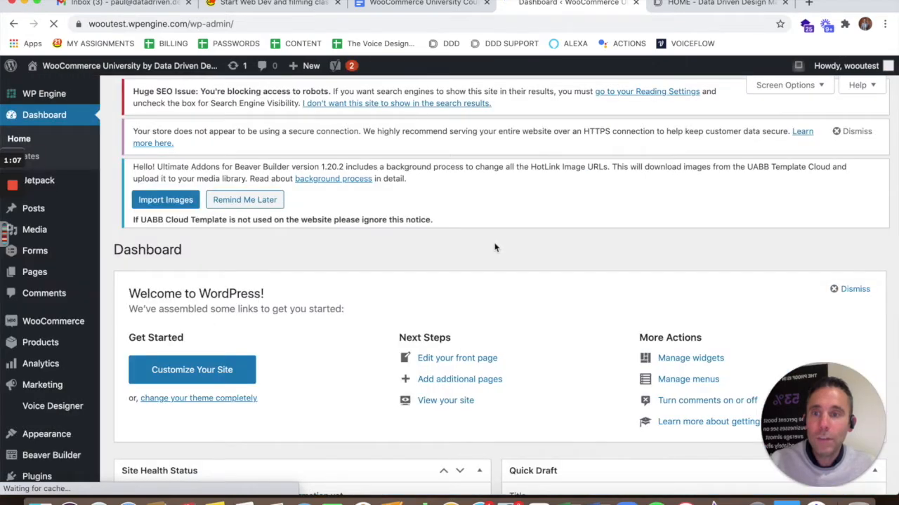
{"action": "scroll", "coordinate": [40, 361], "scroll_direction": "down", "scroll_amount": 3}
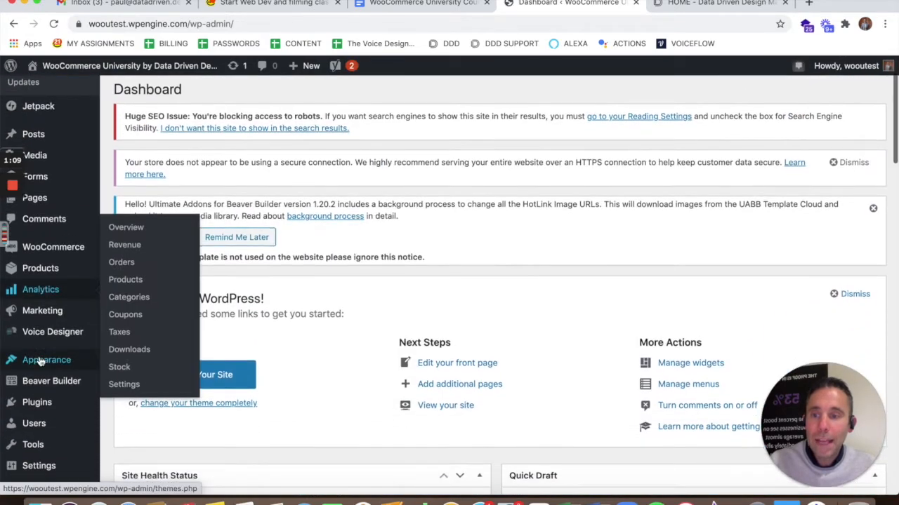
{"action": "left_click", "coordinate": [40, 362]}
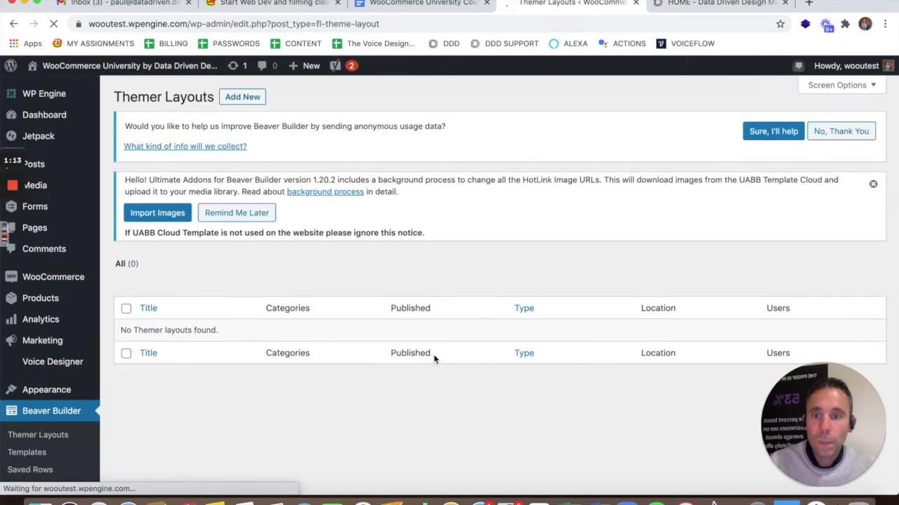
Add a new Themer Layout titled "Header" with the type Themer Layout and the layout Header
{"action": "left_click", "coordinate": [251, 100]}
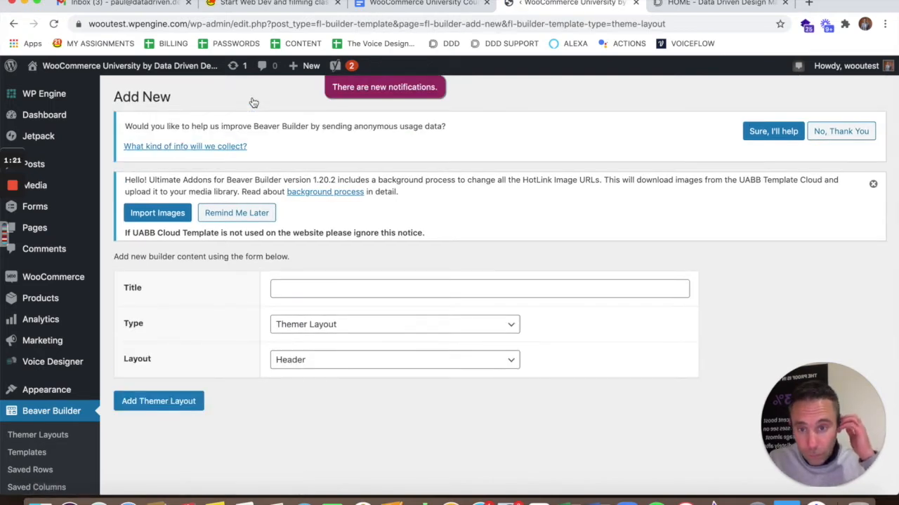
{"action": "left_click", "coordinate": [325, 291]}
{"action": "type", "text": "Header"}
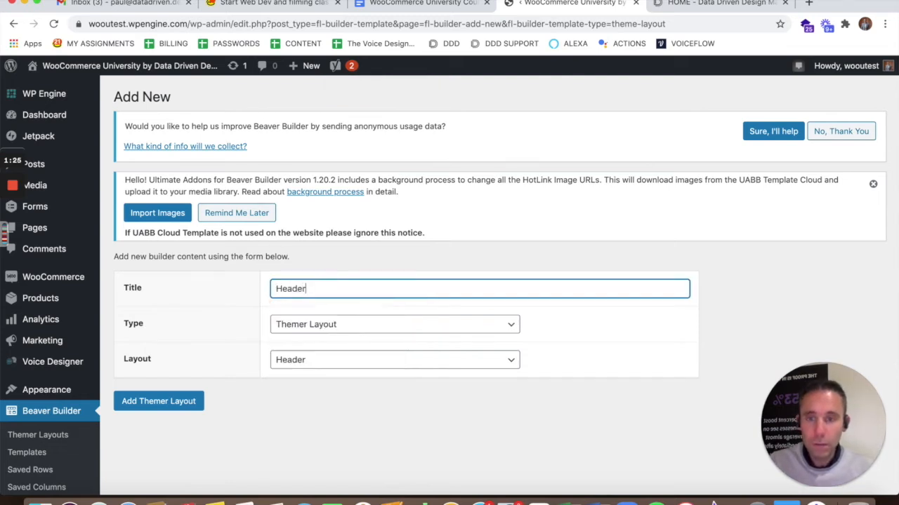
{"action": "left_click", "coordinate": [612, 335]}
{"action": "left_click", "coordinate": [387, 370]}
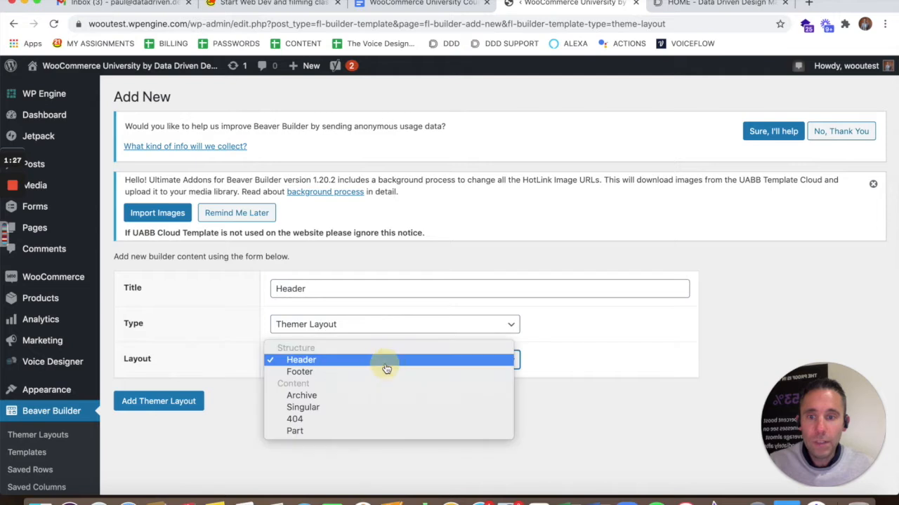
{"action": "left_click", "coordinate": [304, 360]}
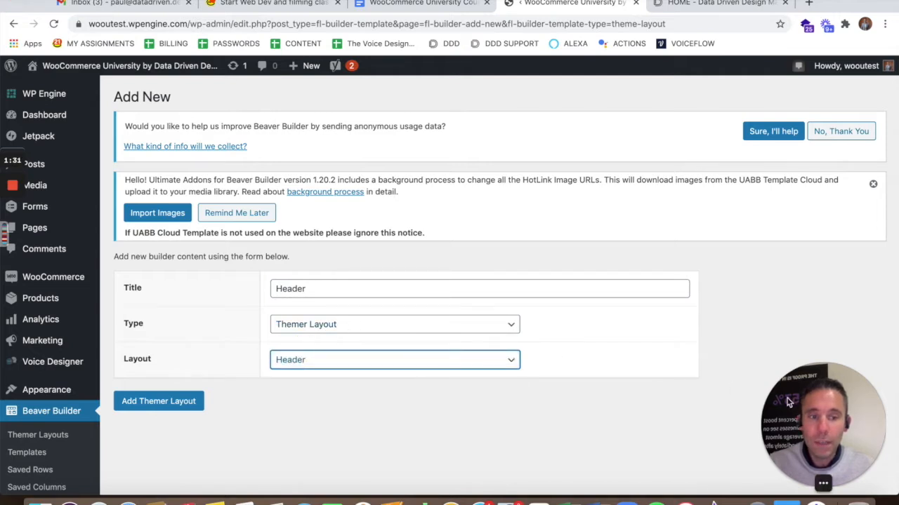
{"action": "left_click_drag", "start_coordinate": [801, 398], "coordinate": [803, 398]}
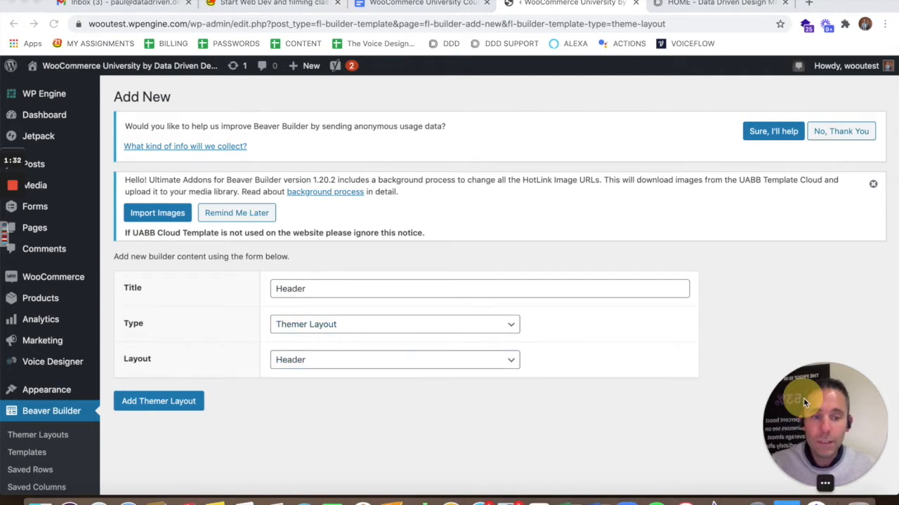
{"action": "left_click", "coordinate": [352, 332]}
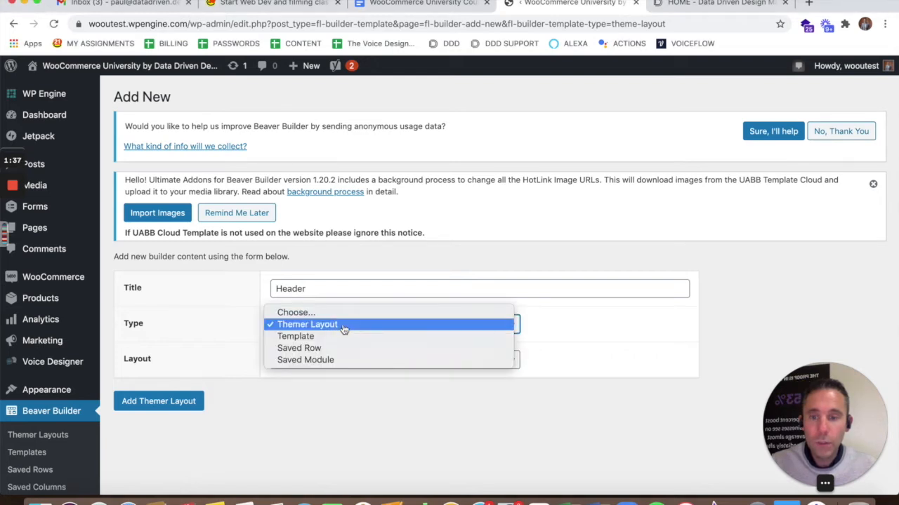
{"action": "left_click", "coordinate": [342, 327]}
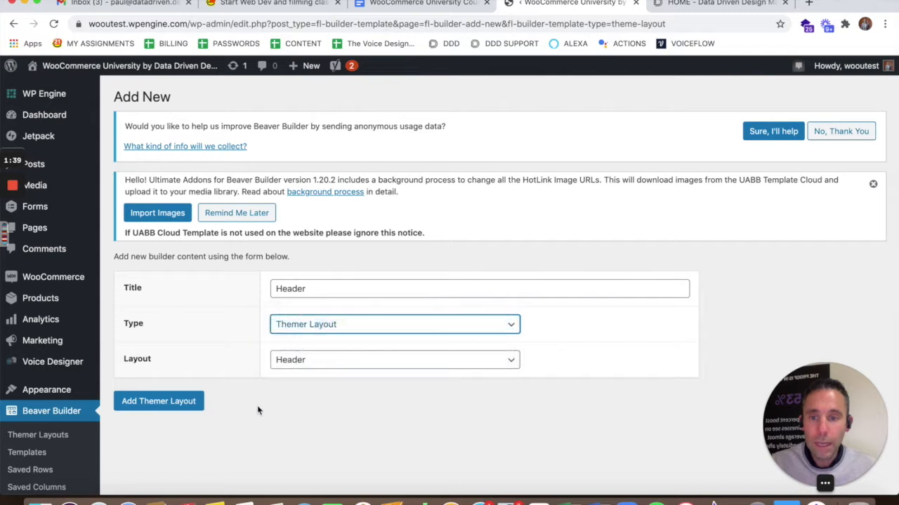
{"action": "left_click", "coordinate": [134, 401]}
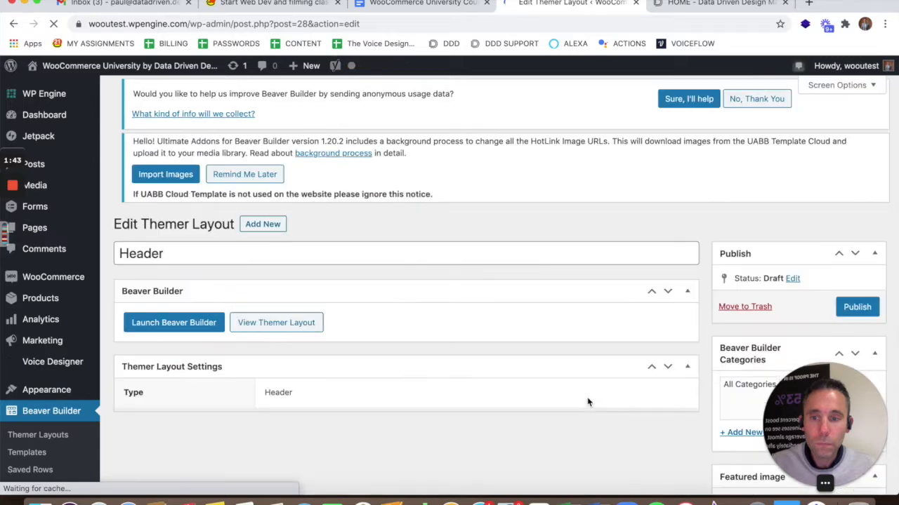
Set Sticky to Yes and keep Shrink at No in the header's Themer Layout Settings
{"action": "scroll", "coordinate": [588, 402], "scroll_direction": "down", "scroll_amount": 6}
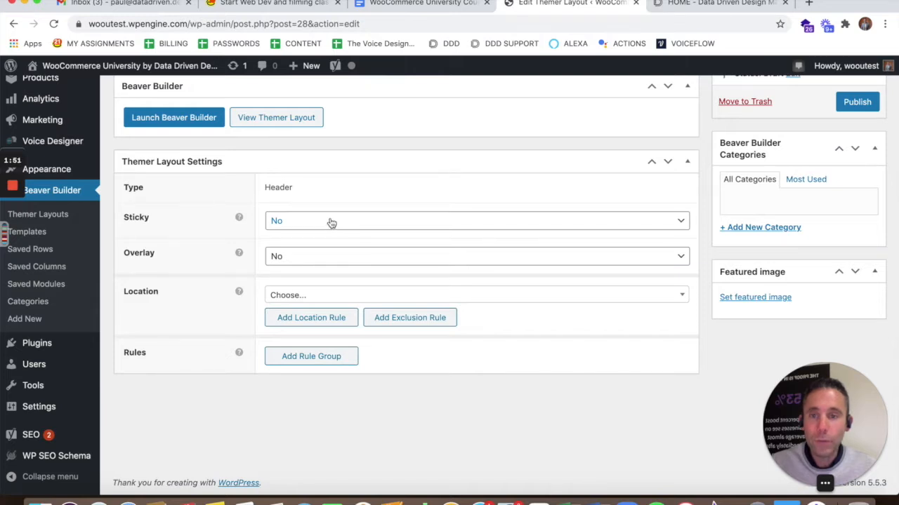
{"action": "left_click", "coordinate": [331, 222]}
{"action": "left_click", "coordinate": [325, 207]}
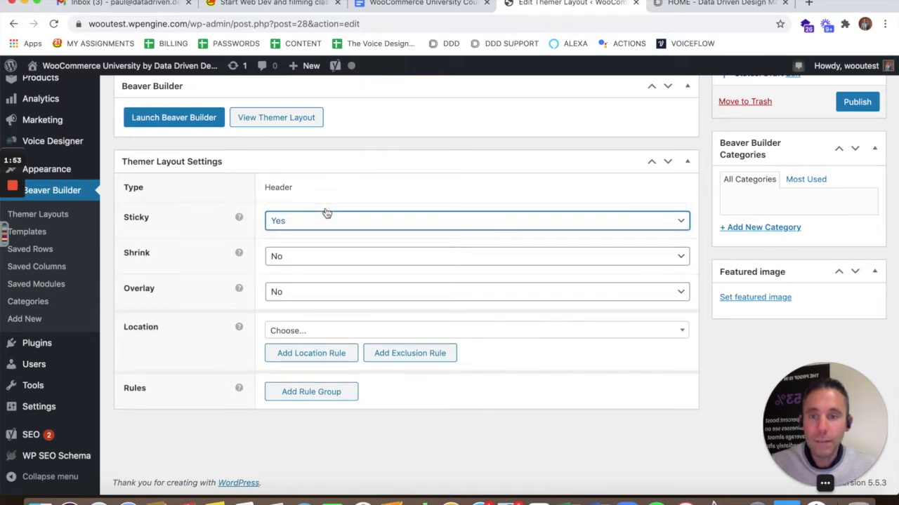
{"action": "left_click", "coordinate": [305, 261]}
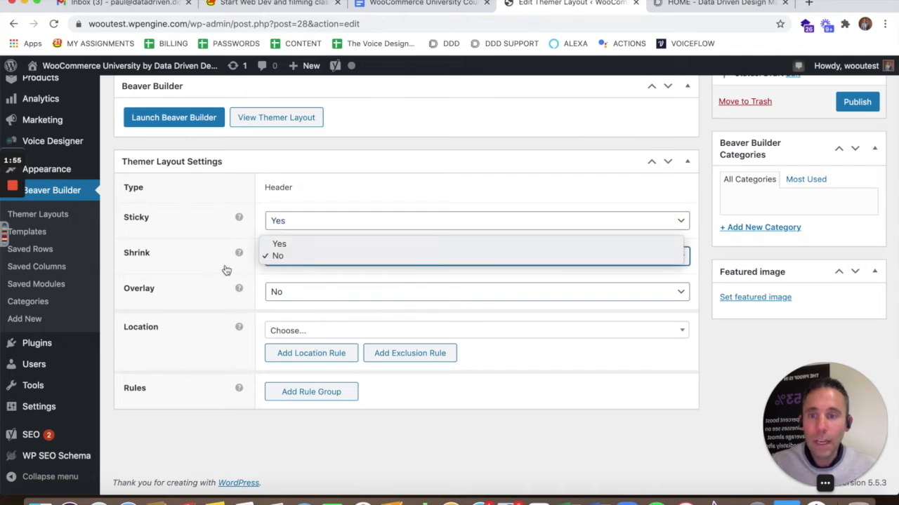
{"action": "left_click", "coordinate": [286, 257]}
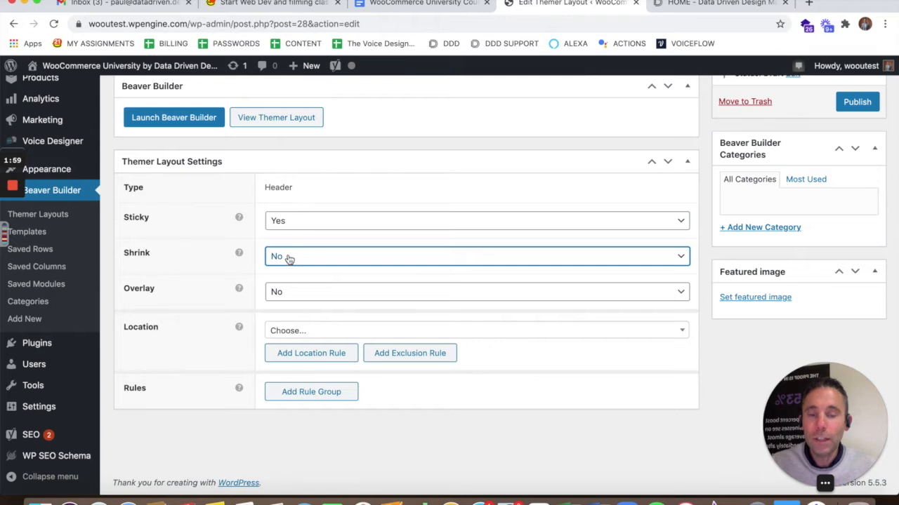
{"action": "left_click", "coordinate": [294, 261]}
{"action": "left_click", "coordinate": [294, 257]}
Set the header's Overlay to Yes and its Background to Default
{"action": "left_click", "coordinate": [294, 297]}
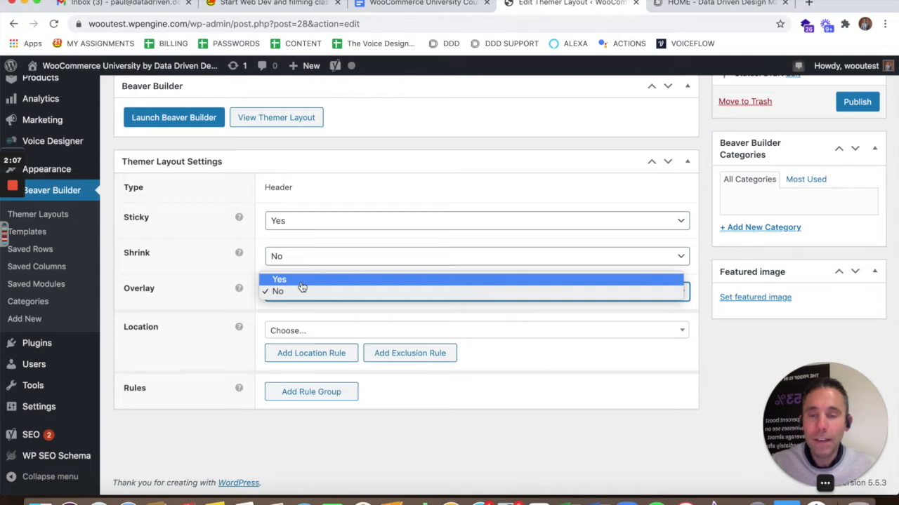
{"action": "left_click", "coordinate": [301, 280]}
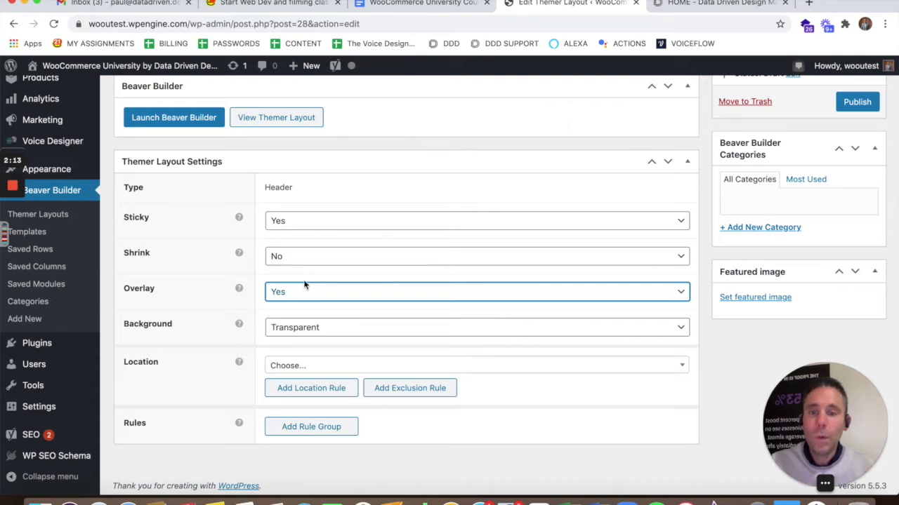
{"action": "left_click", "coordinate": [316, 331]}
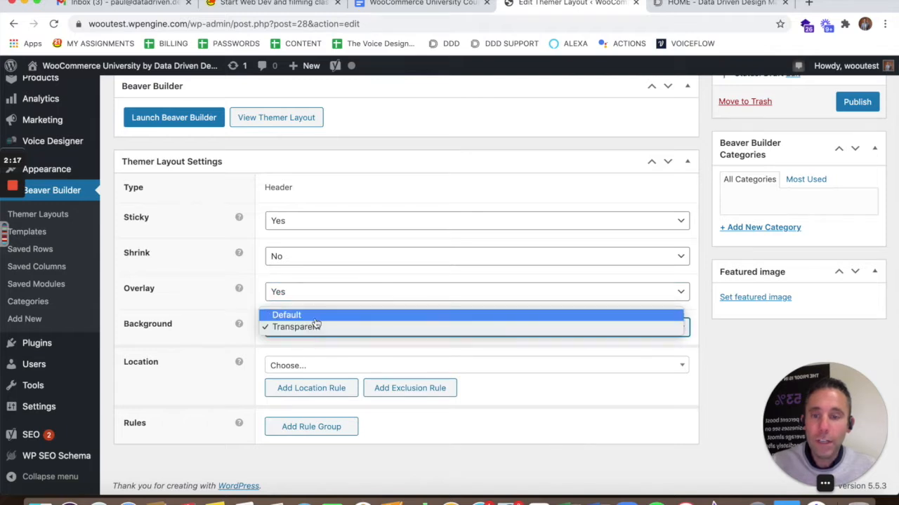
{"action": "left_click", "coordinate": [316, 316]}
{"action": "scroll", "coordinate": [341, 327], "scroll_direction": "down", "scroll_amount": 1}
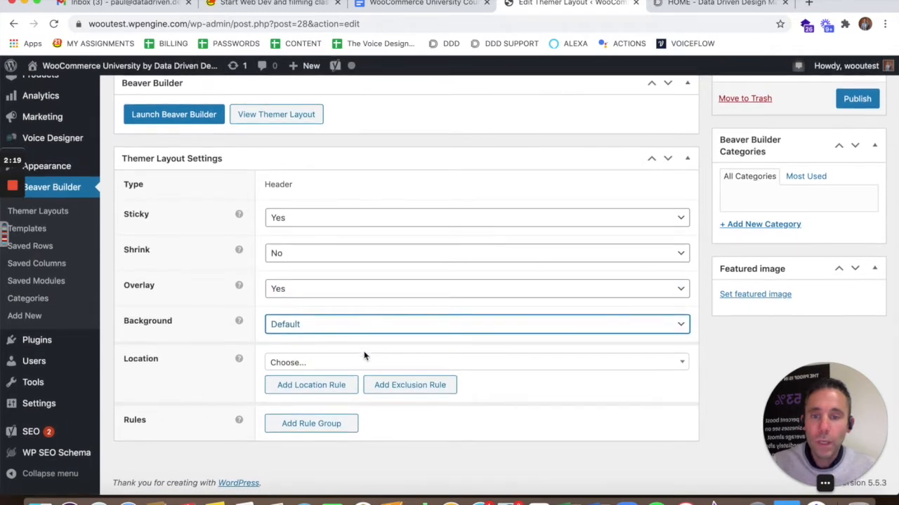
Browse the available locations for the header layout and set its location to Entire Site
{"action": "left_click", "coordinate": [365, 364]}
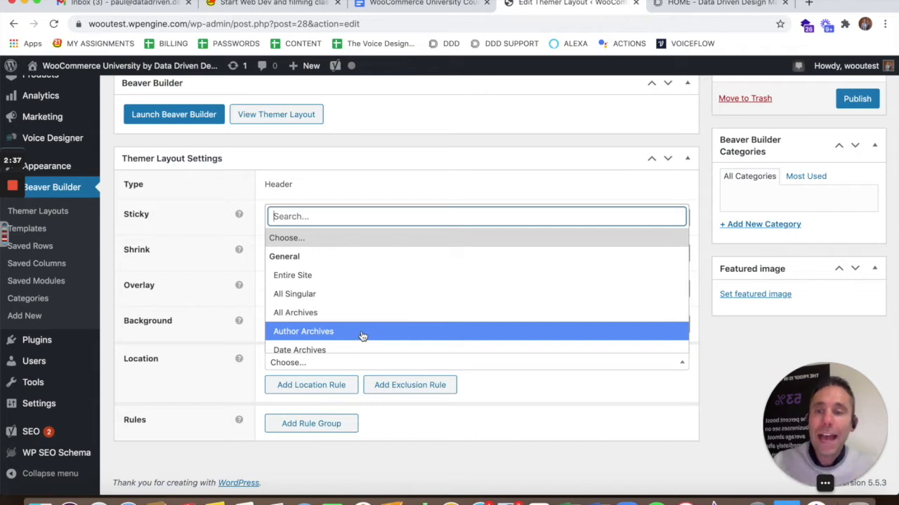
{"action": "left_click", "coordinate": [185, 361]}
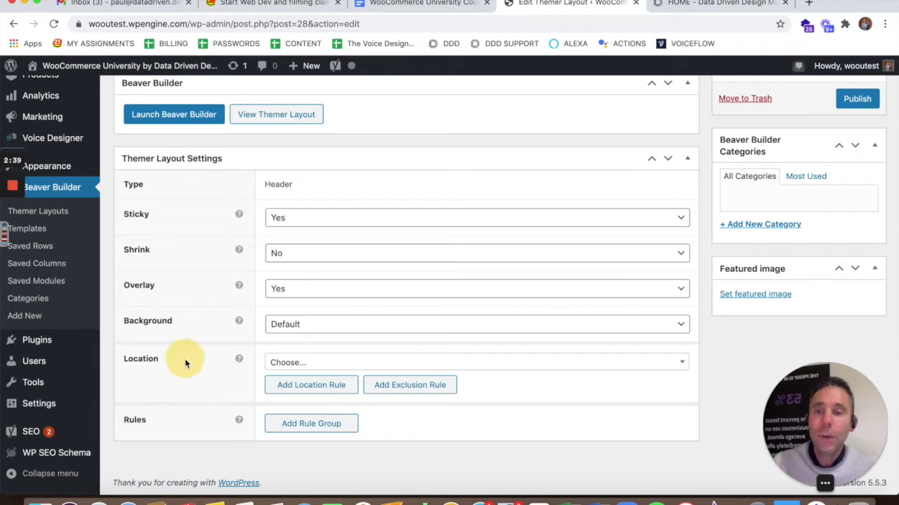
{"action": "left_click", "coordinate": [287, 361]}
{"action": "scroll", "coordinate": [341, 321], "scroll_direction": "down", "scroll_amount": 5}
{"action": "scroll", "coordinate": [341, 322], "scroll_direction": "down", "scroll_amount": 5}
{"action": "scroll", "coordinate": [341, 322], "scroll_direction": "down", "scroll_amount": 5}
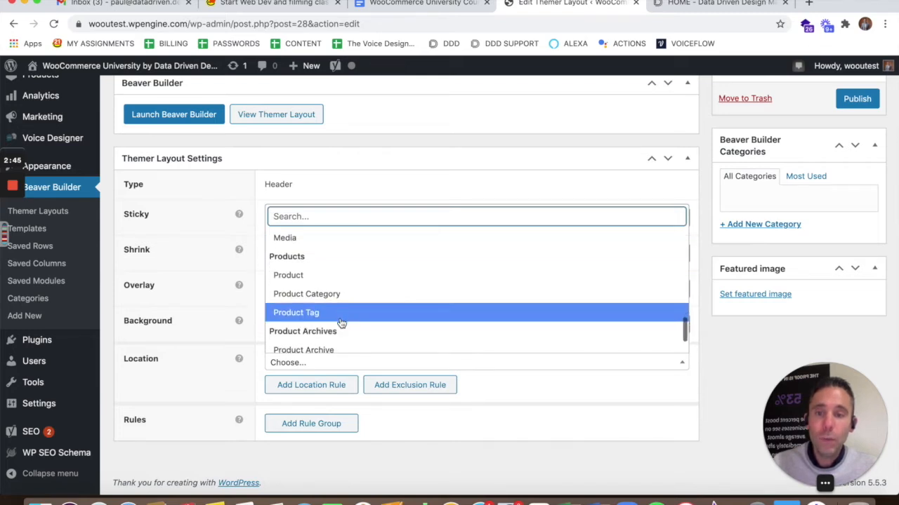
{"action": "scroll", "coordinate": [341, 322], "scroll_direction": "down", "scroll_amount": 1}
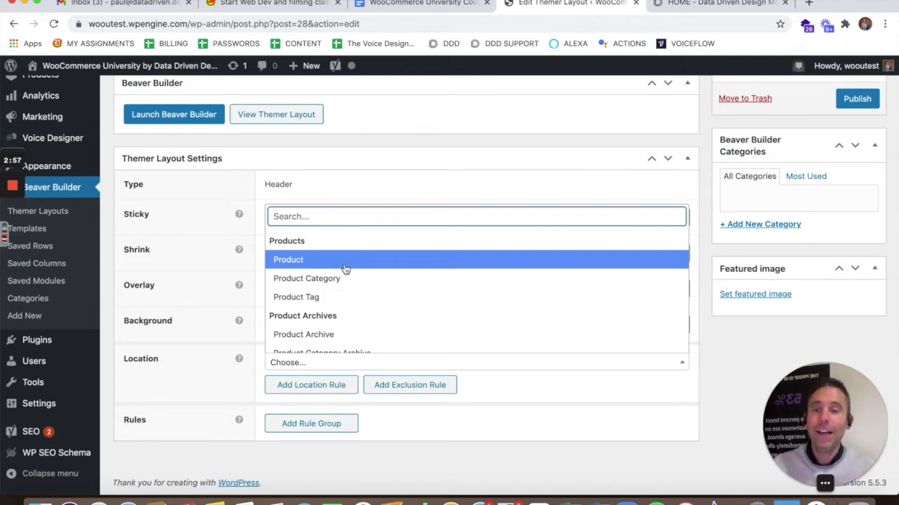
{"action": "scroll", "coordinate": [343, 266], "scroll_direction": "down", "scroll_amount": 2}
{"action": "scroll", "coordinate": [343, 270], "scroll_direction": "up", "scroll_amount": 6}
{"action": "scroll", "coordinate": [342, 273], "scroll_direction": "up", "scroll_amount": 5}
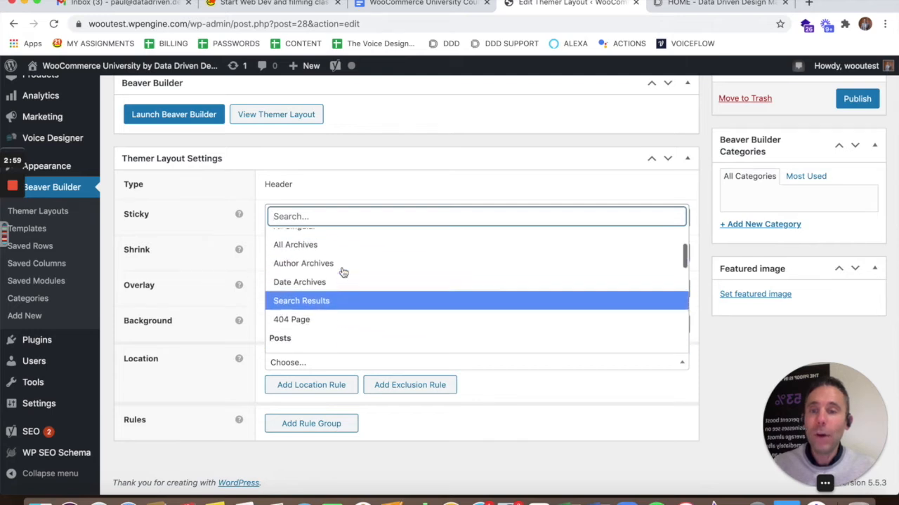
{"action": "left_click", "coordinate": [334, 273]}
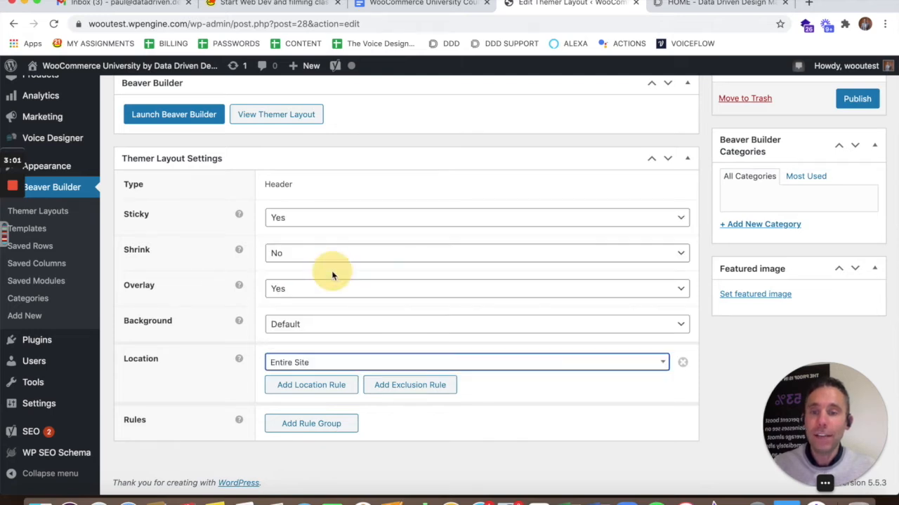
{"action": "left_click", "coordinate": [455, 459]}
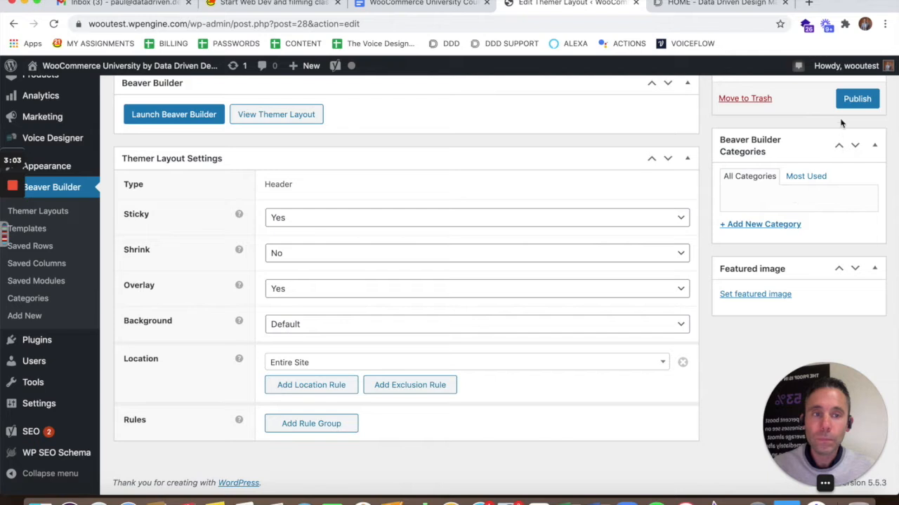
Publish the Header layout and launch Beaver Builder to edit it
{"action": "left_click", "coordinate": [855, 100]}
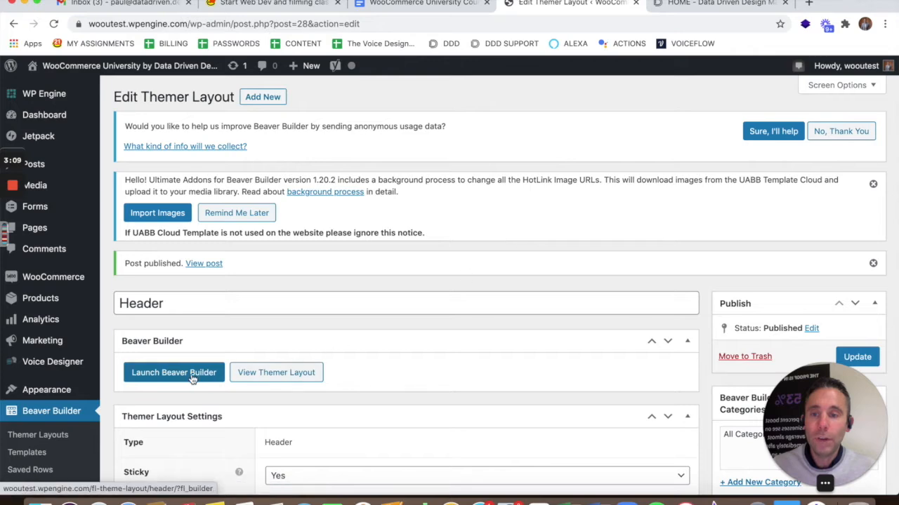
{"action": "scroll", "coordinate": [307, 358], "scroll_direction": "down", "scroll_amount": 4}
{"action": "scroll", "coordinate": [307, 358], "scroll_direction": "up", "scroll_amount": 4}
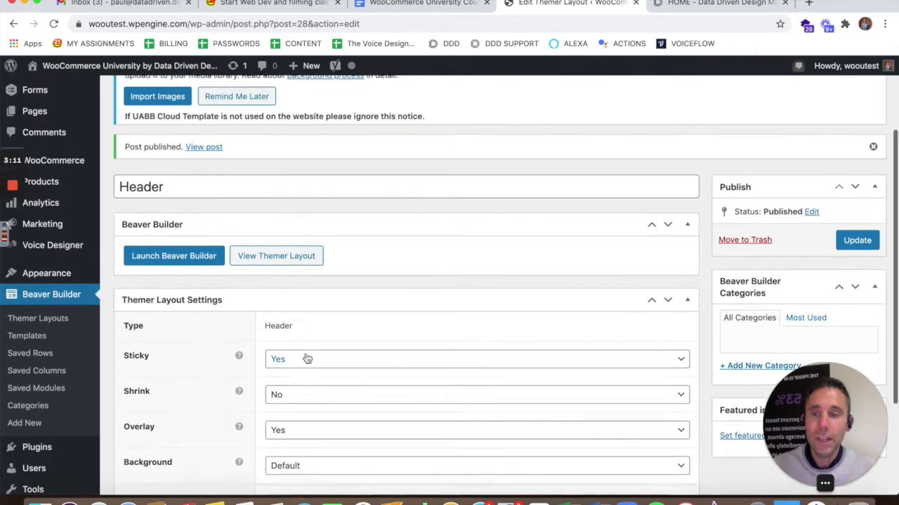
{"action": "left_click", "coordinate": [174, 382]}
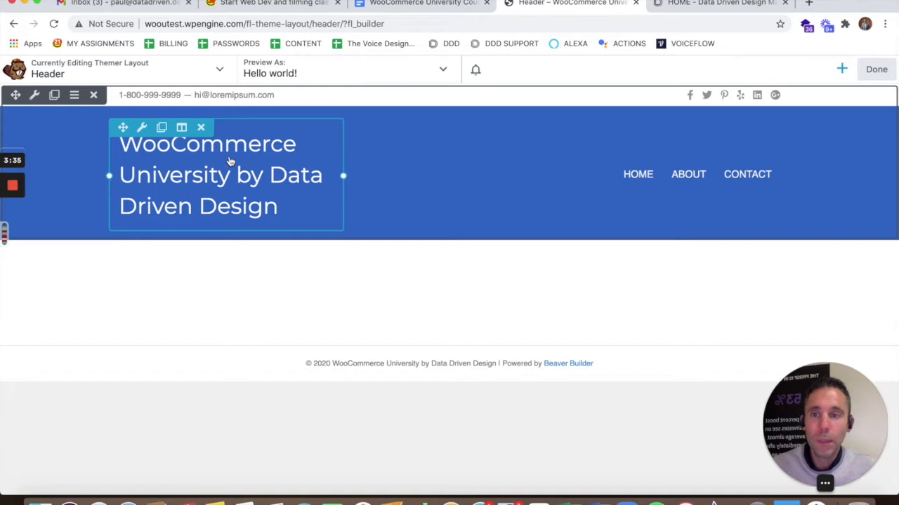
Add a Photo module from the standard modules above the site title heading in the header
{"action": "left_click", "coordinate": [141, 129]}
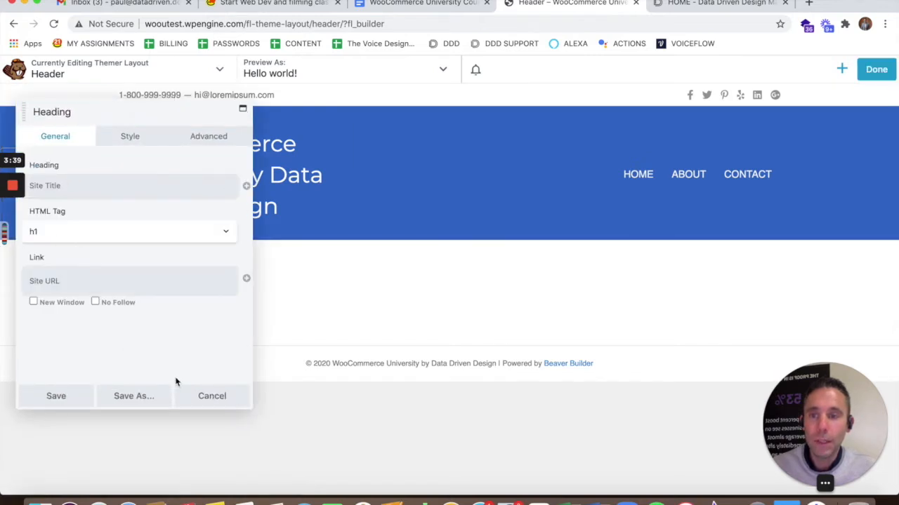
{"action": "left_click", "coordinate": [205, 396]}
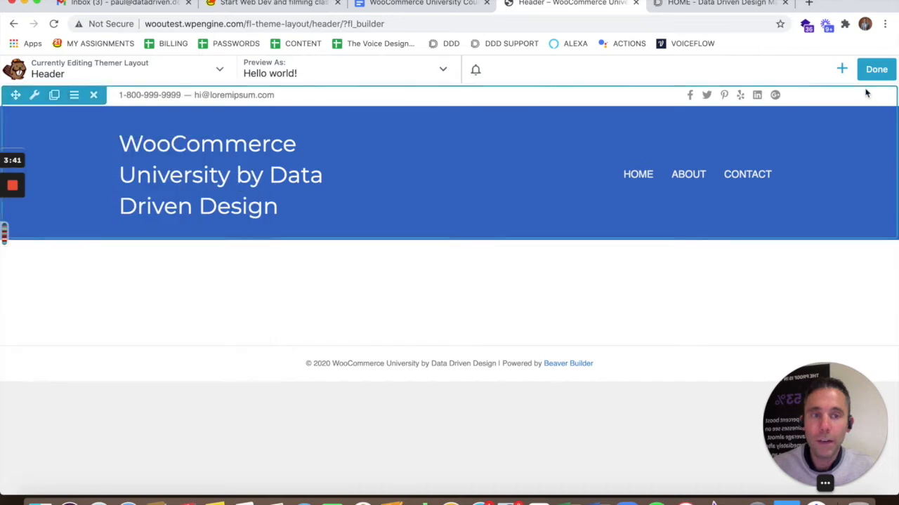
{"action": "left_click", "coordinate": [839, 70]}
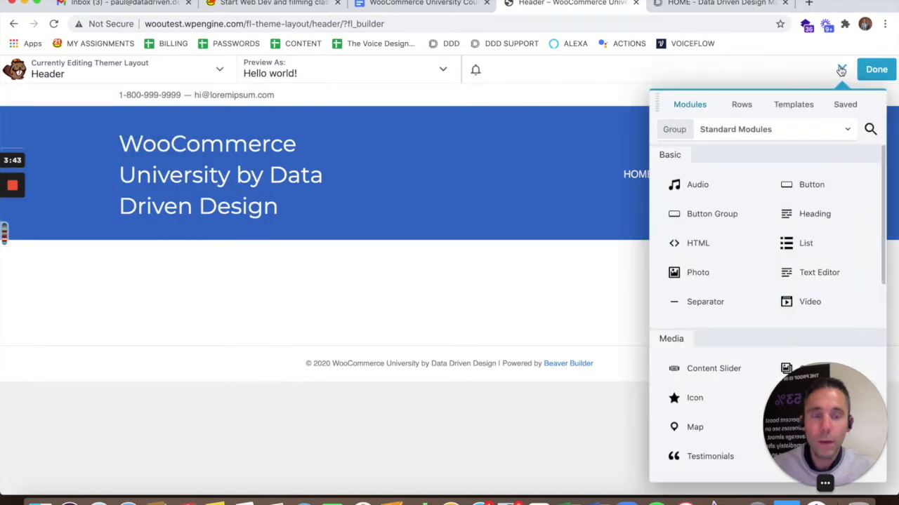
{"action": "left_click_drag", "start_coordinate": [812, 415], "coordinate": [328, 409]}
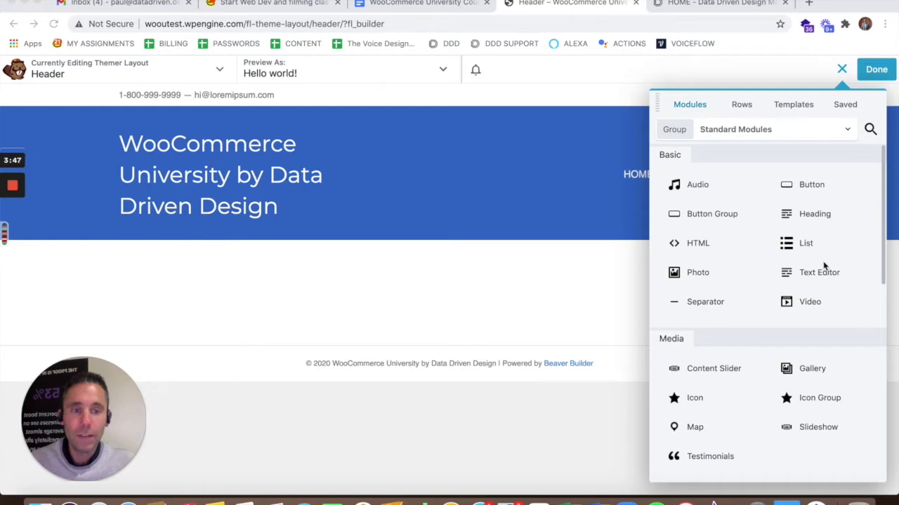
{"action": "left_click_drag", "start_coordinate": [695, 273], "coordinate": [225, 316]}
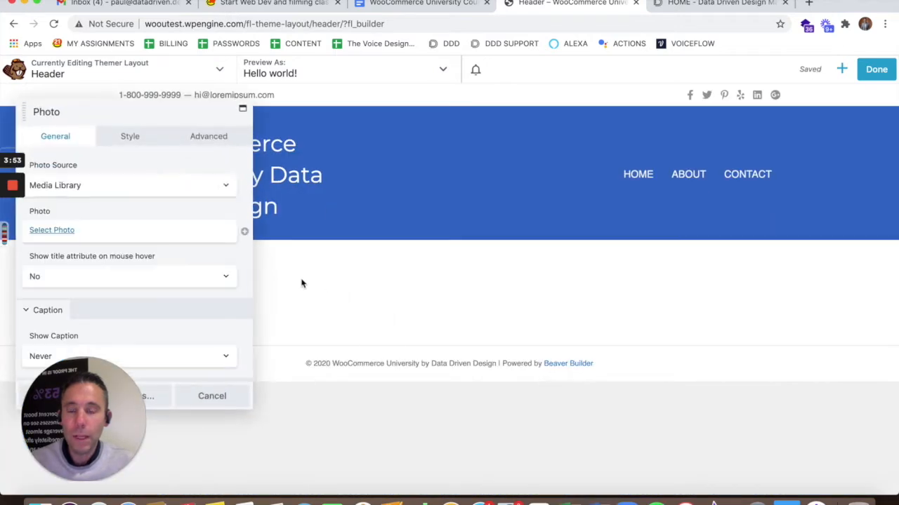
{"action": "left_click_drag", "start_coordinate": [84, 393], "coordinate": [818, 398]}
Upload logo-02.png from the Downloads folder through the Photo module's photo selection
{"action": "left_click", "coordinate": [55, 231]}
{"action": "left_click", "coordinate": [52, 230]}
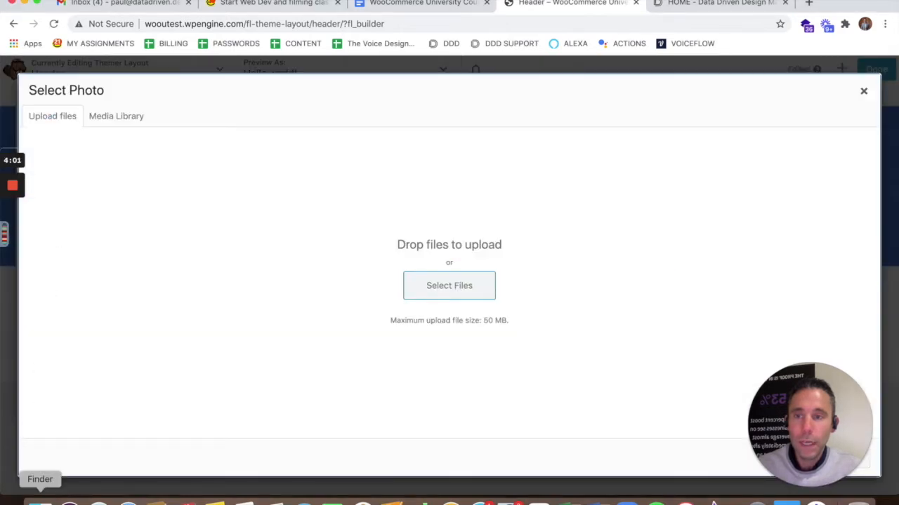
{"action": "left_click", "coordinate": [111, 119]}
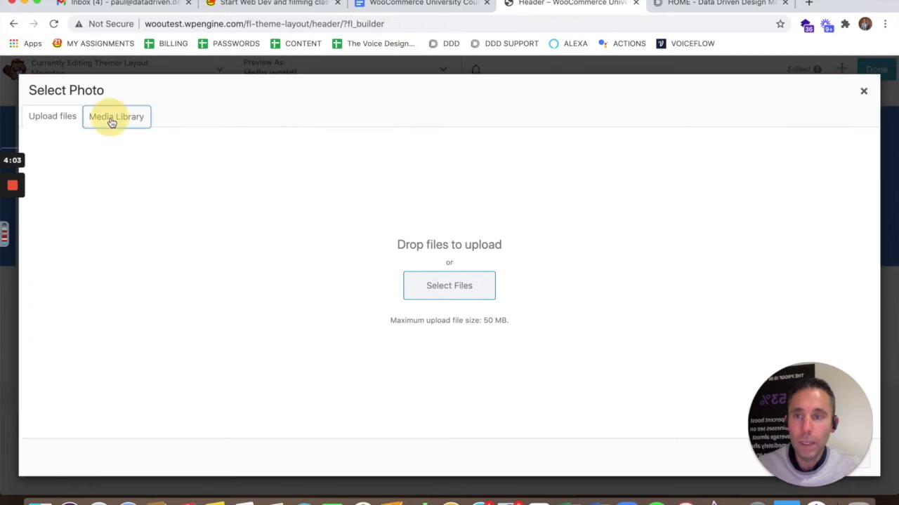
{"action": "left_click", "coordinate": [63, 120]}
{"action": "left_click", "coordinate": [40, 502]}
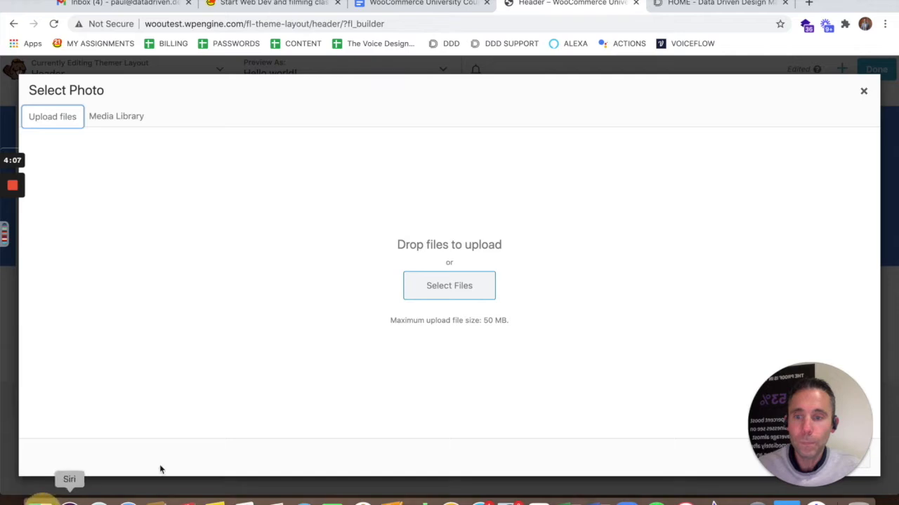
{"action": "left_click", "coordinate": [342, 89]}
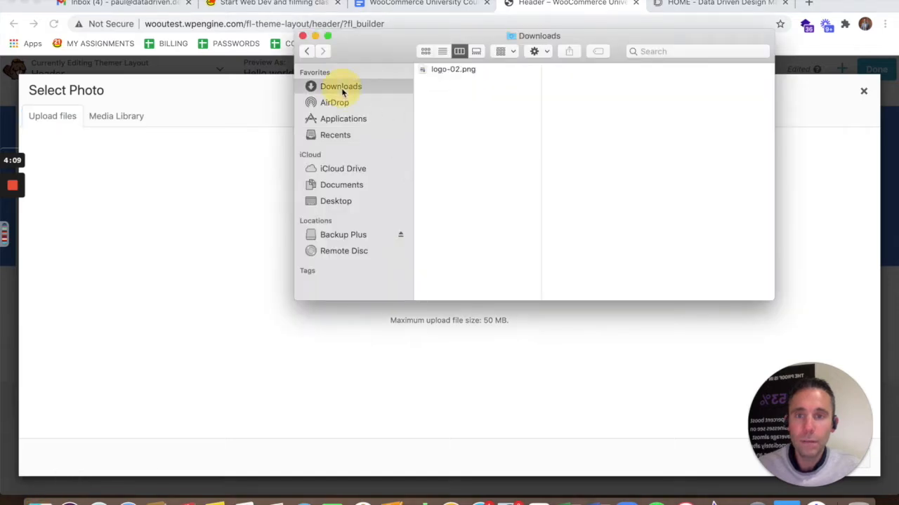
{"action": "left_click", "coordinate": [449, 70]}
{"action": "left_click_drag", "start_coordinate": [453, 71], "coordinate": [228, 227]}
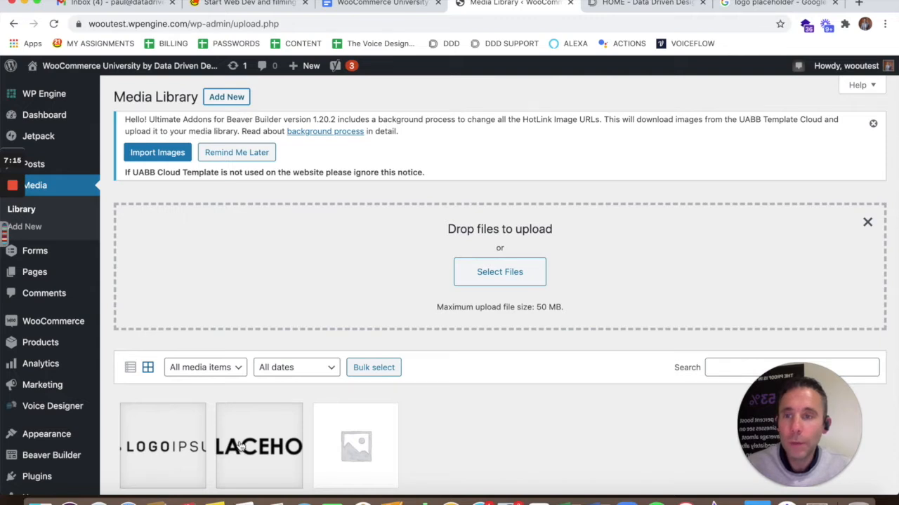
Examine the attachment details of the placeholder and LOGOIPSUM logos in the Media Library
{"action": "left_click", "coordinate": [239, 445]}
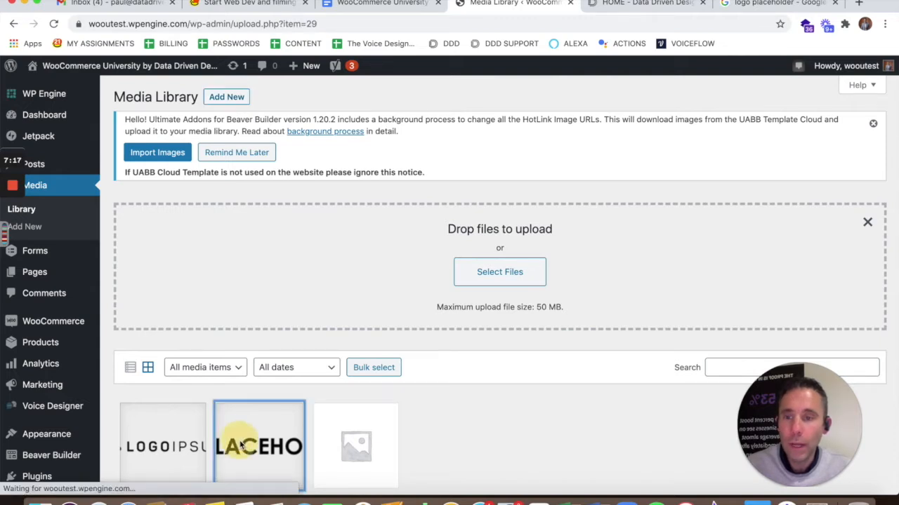
{"action": "left_click", "coordinate": [864, 90]}
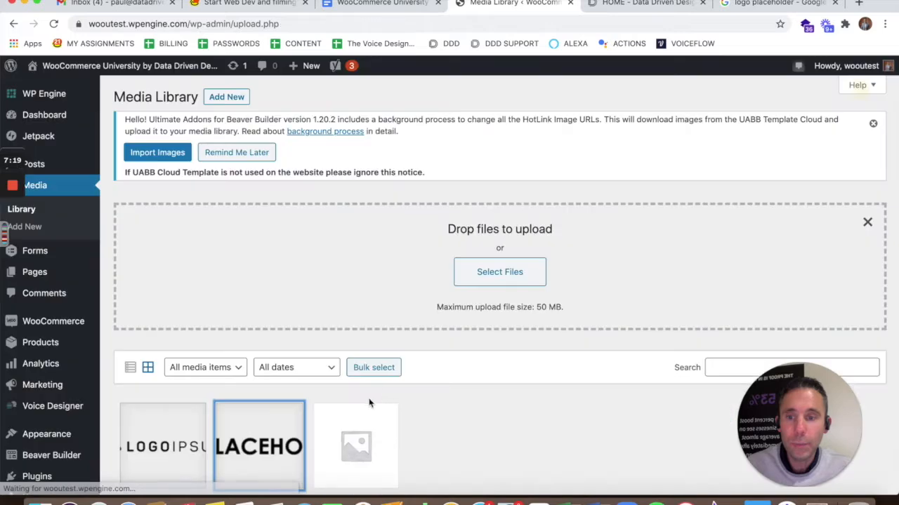
{"action": "left_click", "coordinate": [208, 424]}
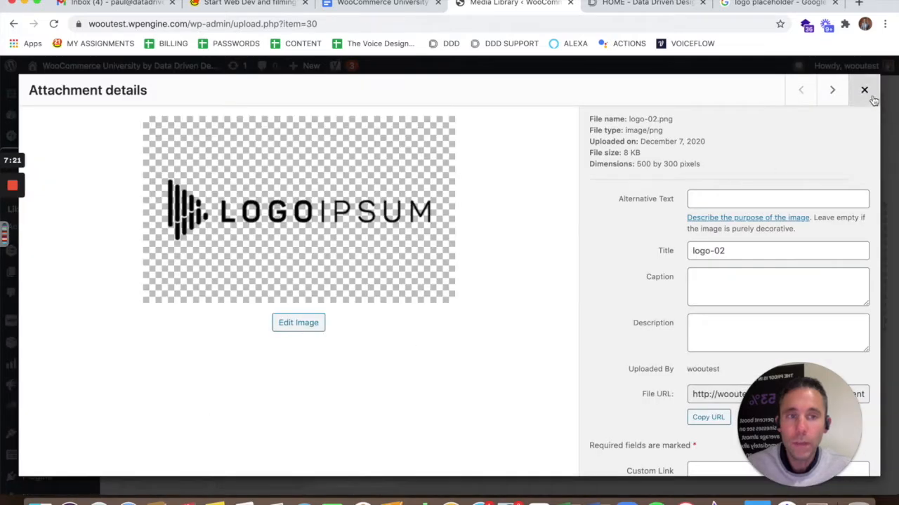
{"action": "left_click", "coordinate": [863, 90]}
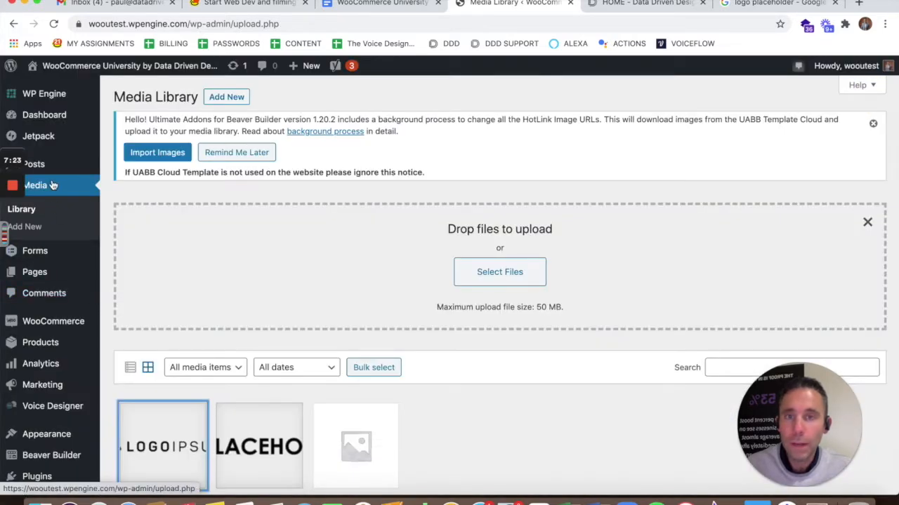
Reopen the Header Themer layout in Beaver Builder from the WordPress admin
{"action": "scroll", "coordinate": [43, 333], "scroll_direction": "down", "scroll_amount": 3}
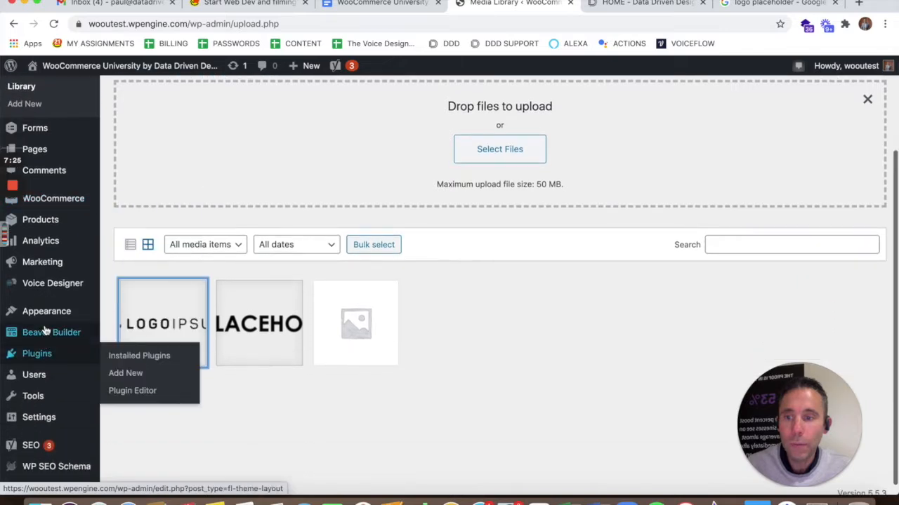
{"action": "left_click", "coordinate": [46, 331]}
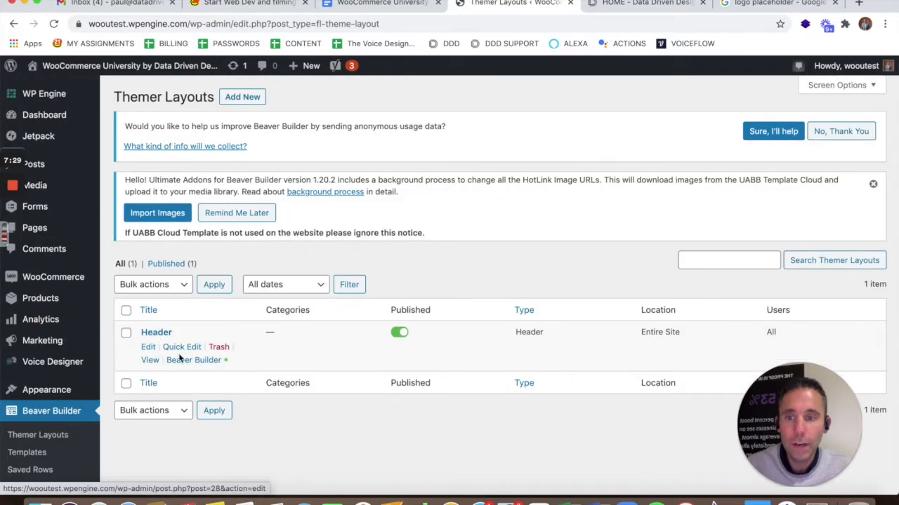
{"action": "left_click", "coordinate": [187, 363]}
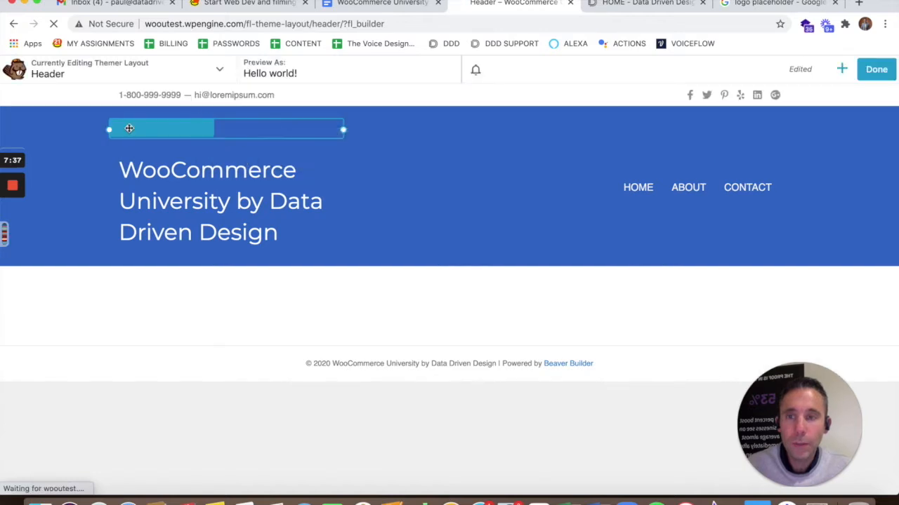
Add a Photo module at the top of the header's logo column using placeholder.com-logo1.png and save it
{"action": "left_click", "coordinate": [841, 68]}
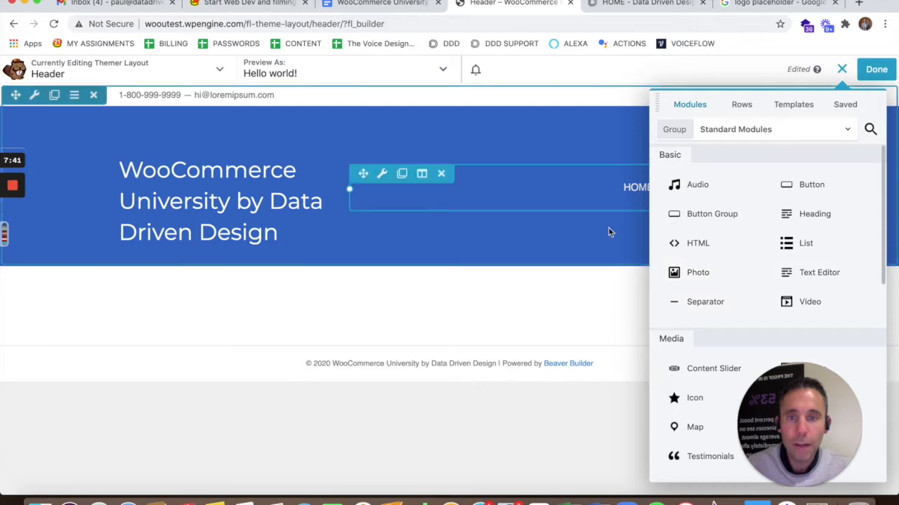
{"action": "left_click_drag", "start_coordinate": [691, 272], "coordinate": [208, 310]}
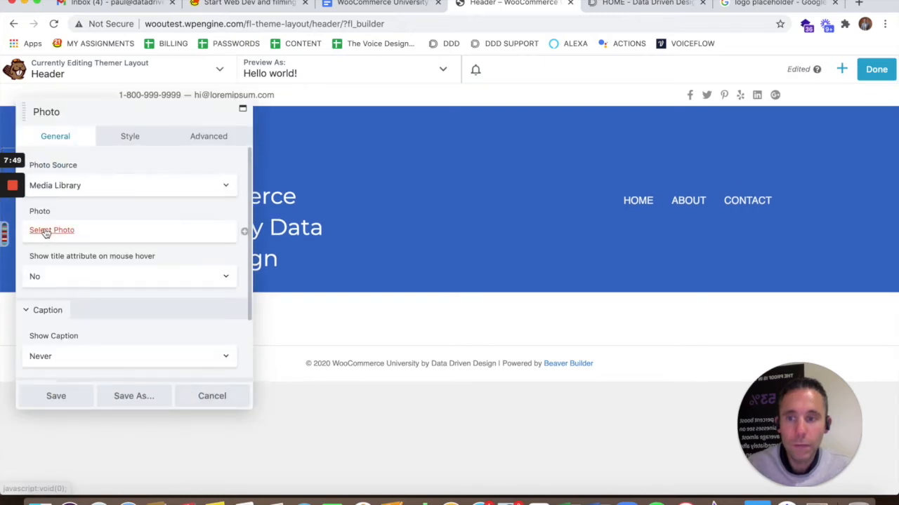
{"action": "left_click", "coordinate": [43, 230]}
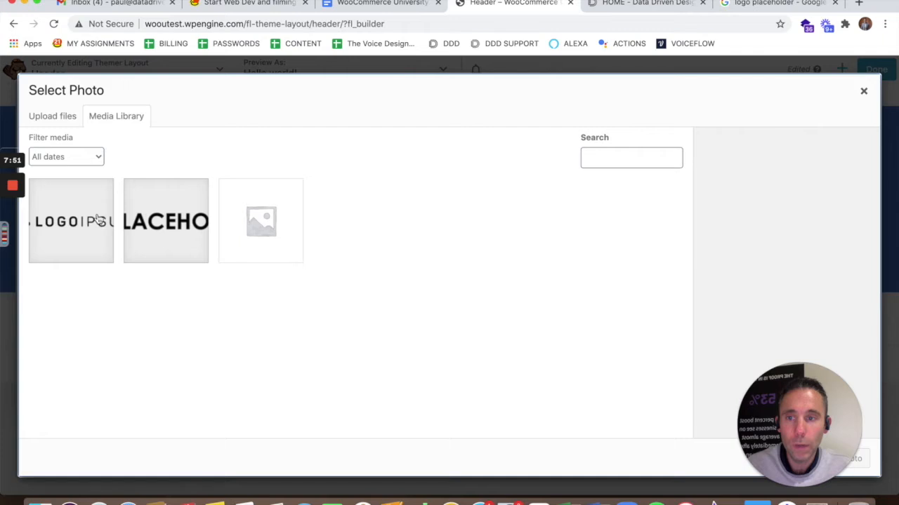
{"action": "left_click", "coordinate": [146, 223]}
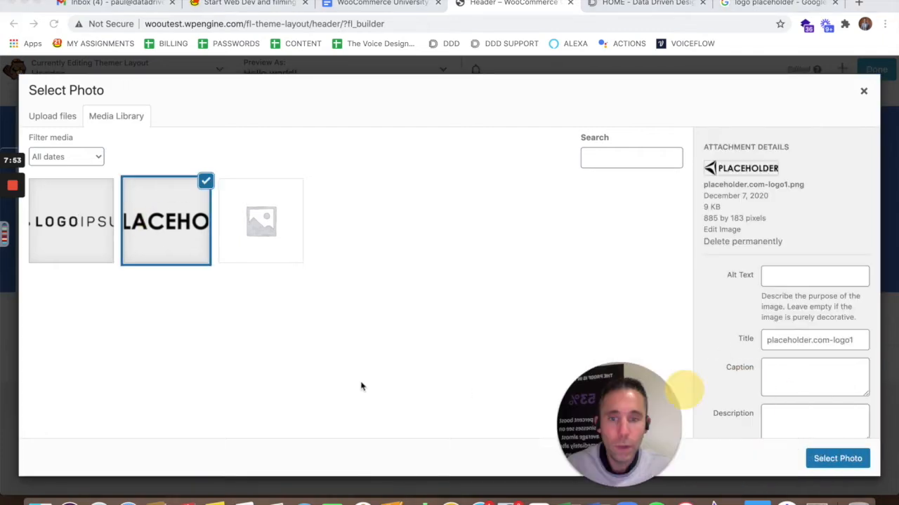
{"action": "left_click", "coordinate": [836, 459]}
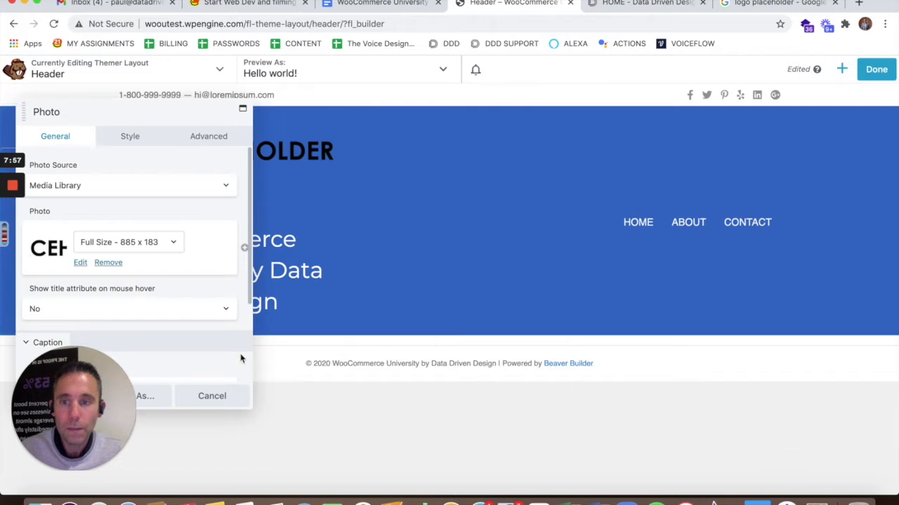
{"action": "left_click", "coordinate": [59, 397]}
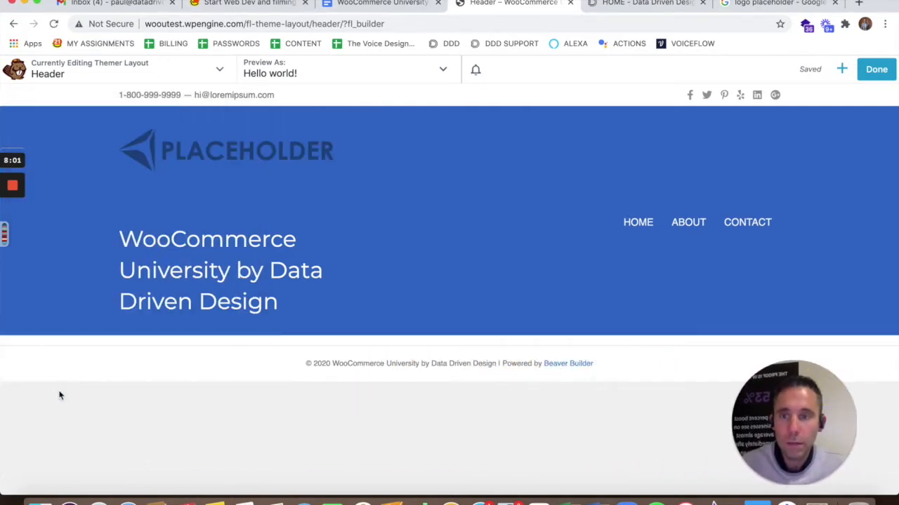
Delete the empty Photo module and the site title heading below the placeholder logo, and publish the header
{"action": "mouse_move", "coordinate": [157, 200]}
{"action": "left_click", "coordinate": [201, 197]}
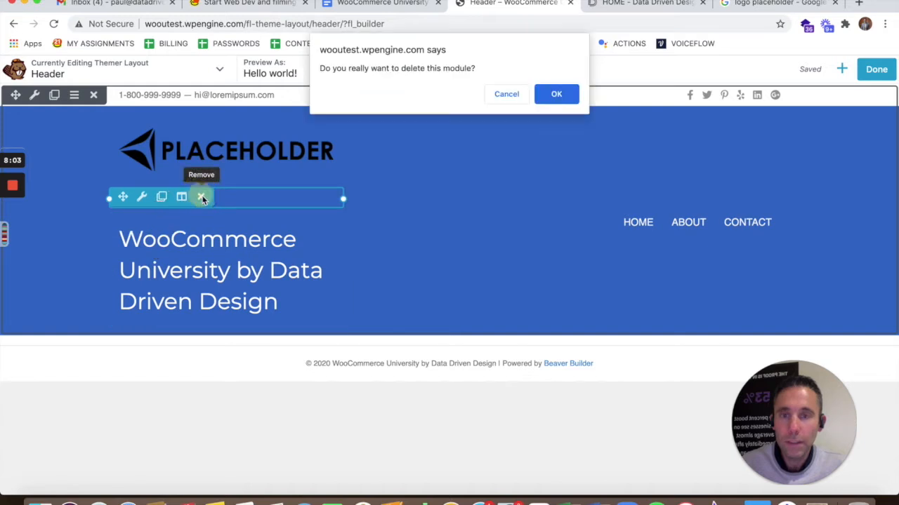
{"action": "key", "text": "Return"}
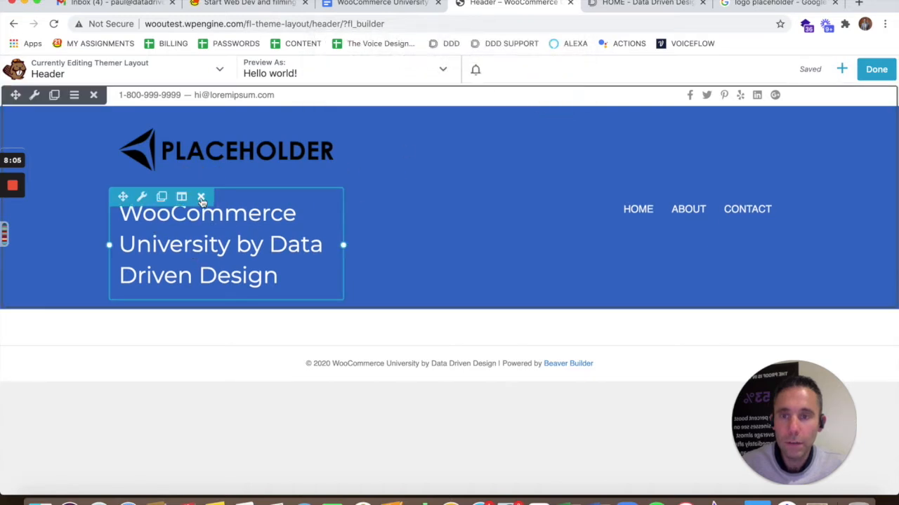
{"action": "left_click", "coordinate": [201, 195]}
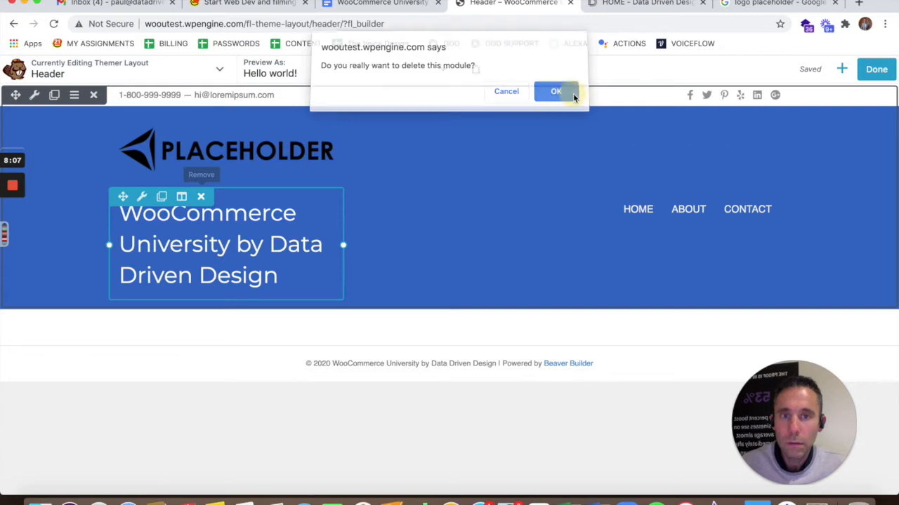
{"action": "left_click", "coordinate": [572, 95]}
{"action": "left_click", "coordinate": [876, 69]}
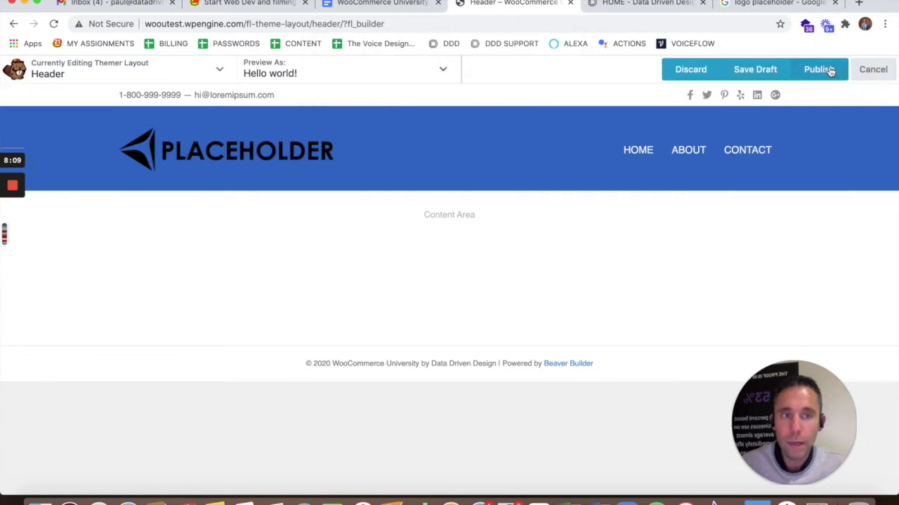
{"action": "left_click", "coordinate": [829, 70]}
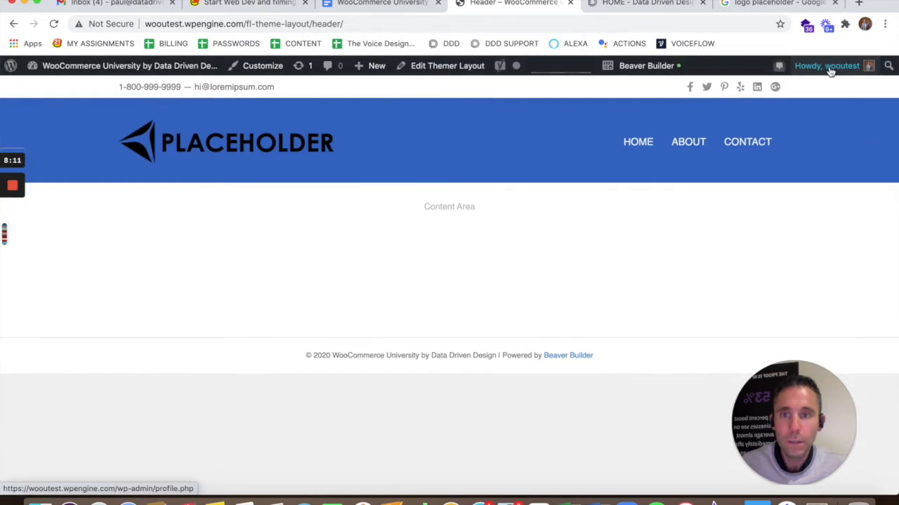
Open the WordPress dashboard in a new tab and visit the live site from there
{"action": "mouse_move", "coordinate": [70, 70]}
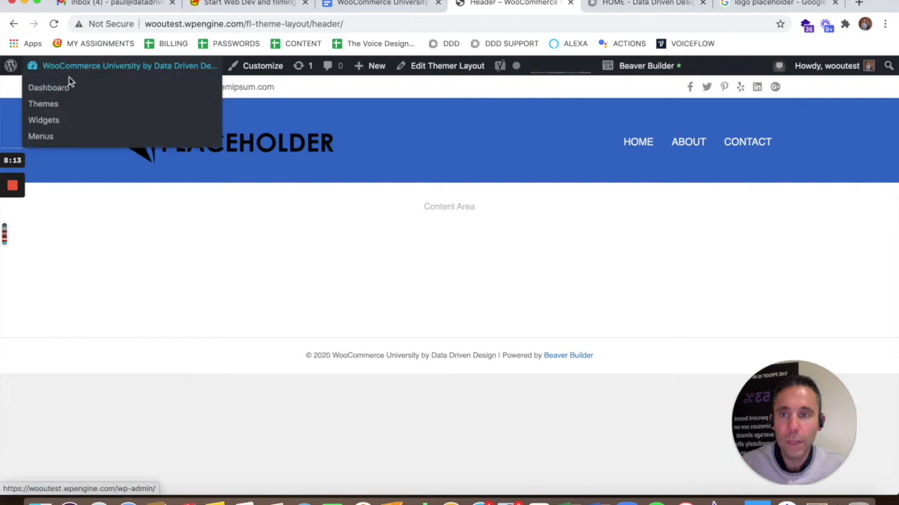
{"action": "right_click", "coordinate": [60, 87]}
{"action": "left_click", "coordinate": [117, 91]}
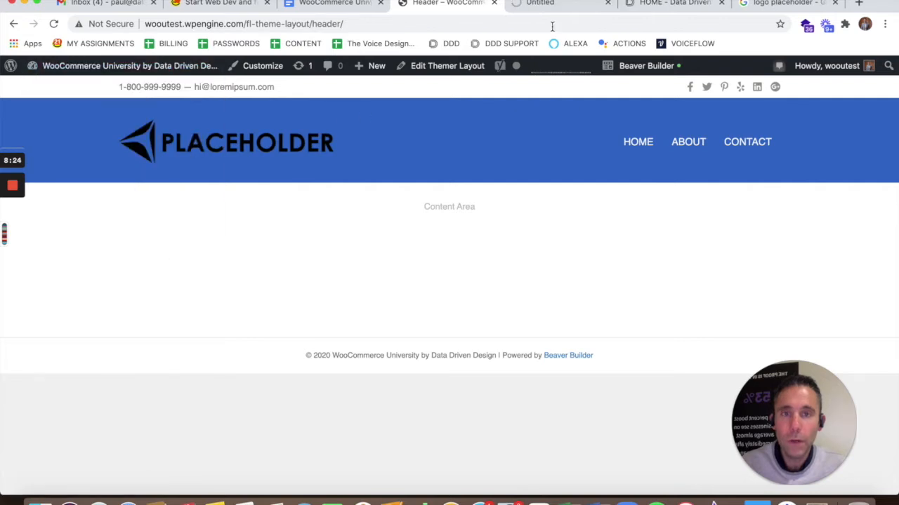
{"action": "left_click", "coordinate": [532, 4]}
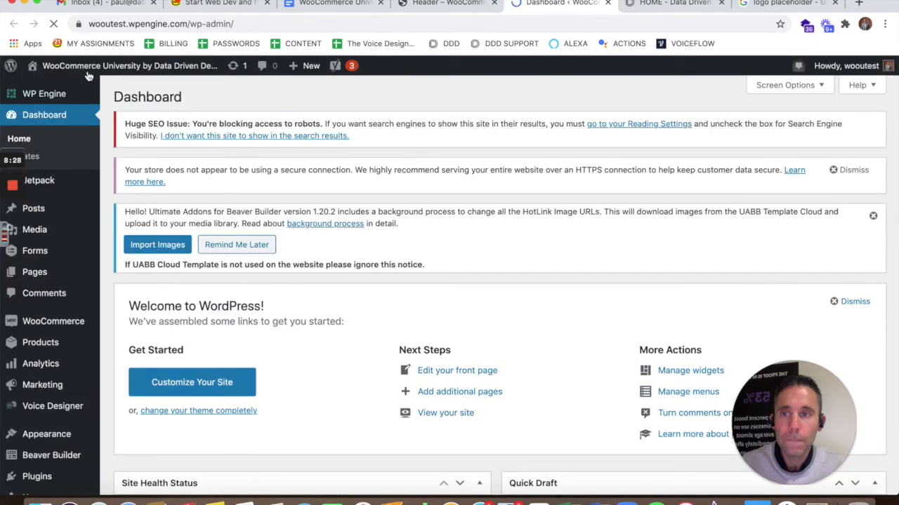
{"action": "mouse_move", "coordinate": [66, 65]}
{"action": "left_click", "coordinate": [68, 86]}
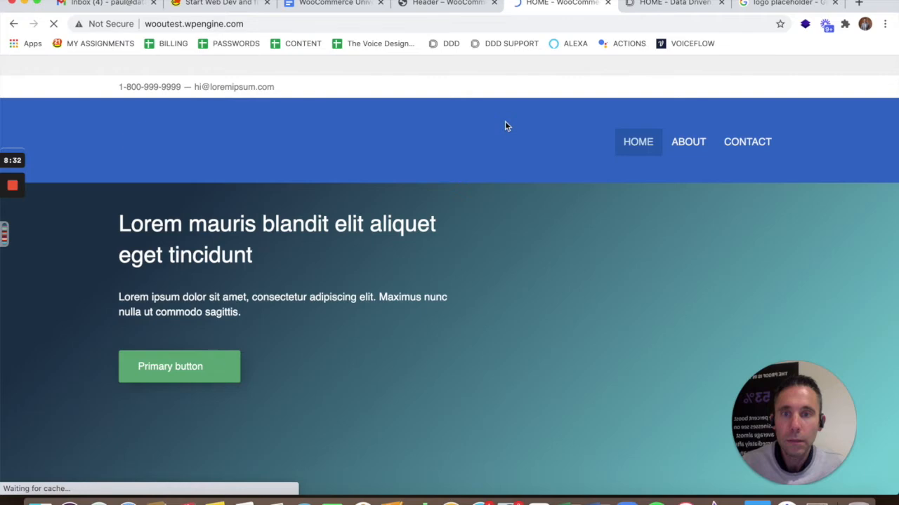
Examine how the sticky header with the placeholder logo behaves along the live homepage
{"action": "scroll", "coordinate": [507, 189], "scroll_direction": "down", "scroll_amount": 2}
{"action": "scroll", "coordinate": [507, 188], "scroll_direction": "down", "scroll_amount": 3}
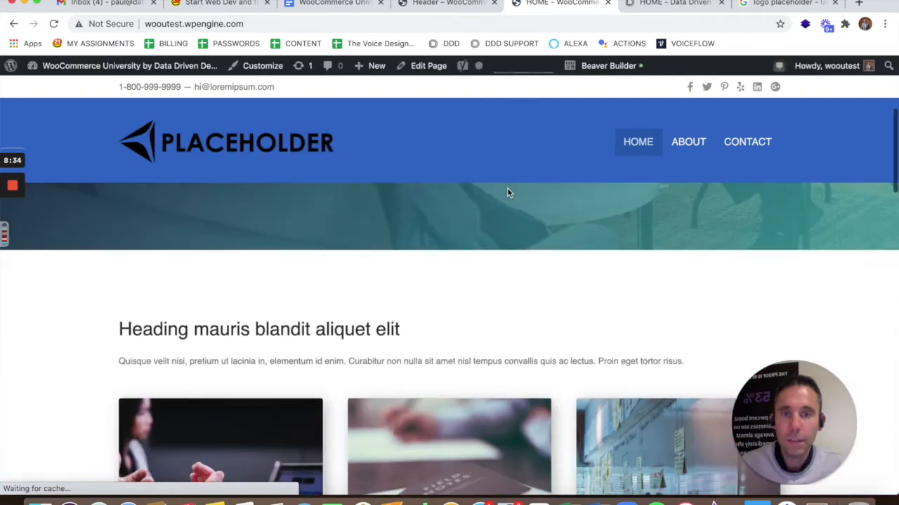
{"action": "scroll", "coordinate": [507, 188], "scroll_direction": "up", "scroll_amount": 4}
{"action": "scroll", "coordinate": [507, 188], "scroll_direction": "down", "scroll_amount": 4}
{"action": "scroll", "coordinate": [507, 188], "scroll_direction": "down", "scroll_amount": 5}
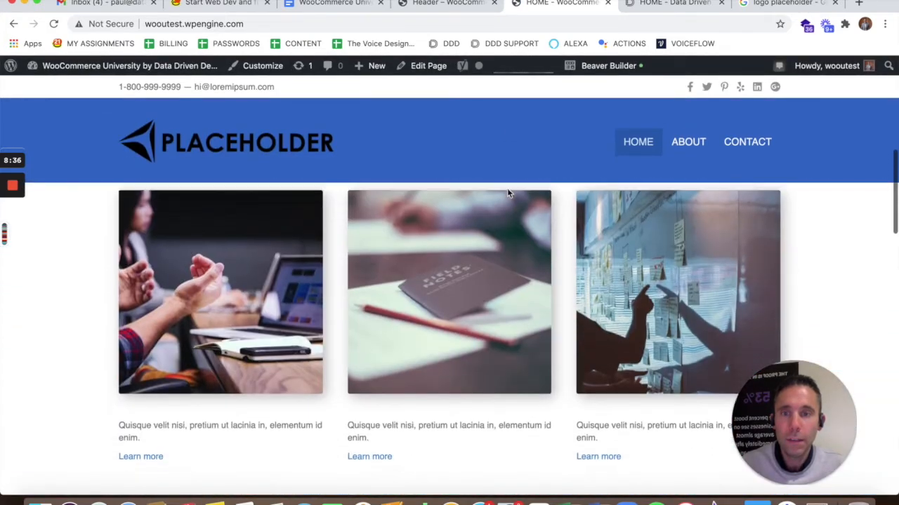
{"action": "scroll", "coordinate": [507, 188], "scroll_direction": "up", "scroll_amount": 7}
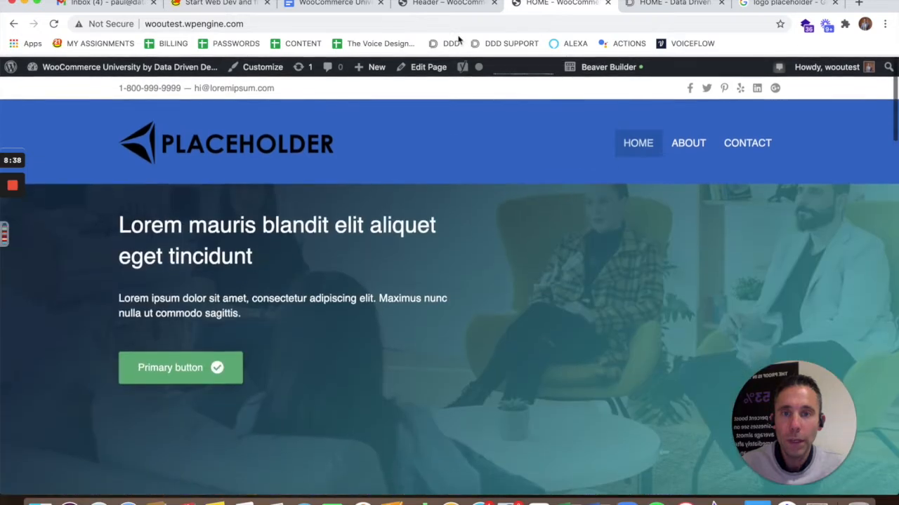
Open the header's Themer layout settings, set Shrink to Yes, and update the layout
{"action": "left_click", "coordinate": [453, 4]}
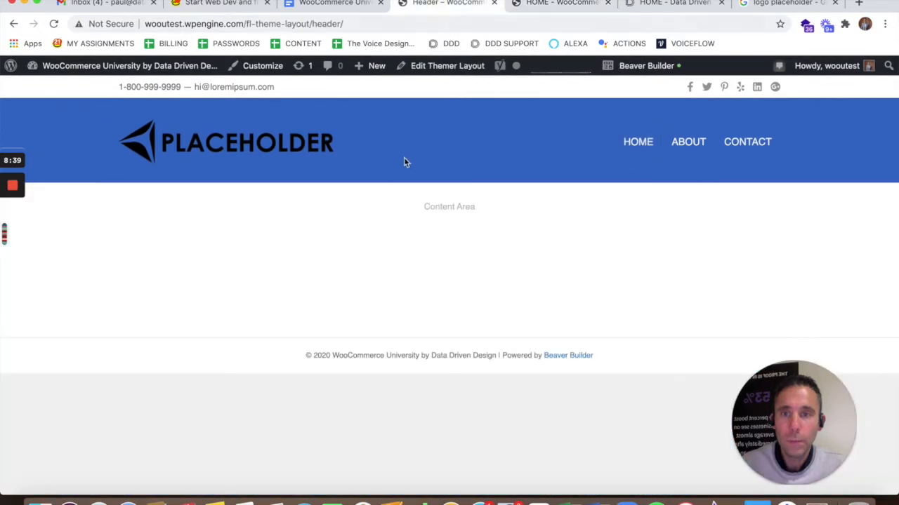
{"action": "left_click", "coordinate": [414, 68]}
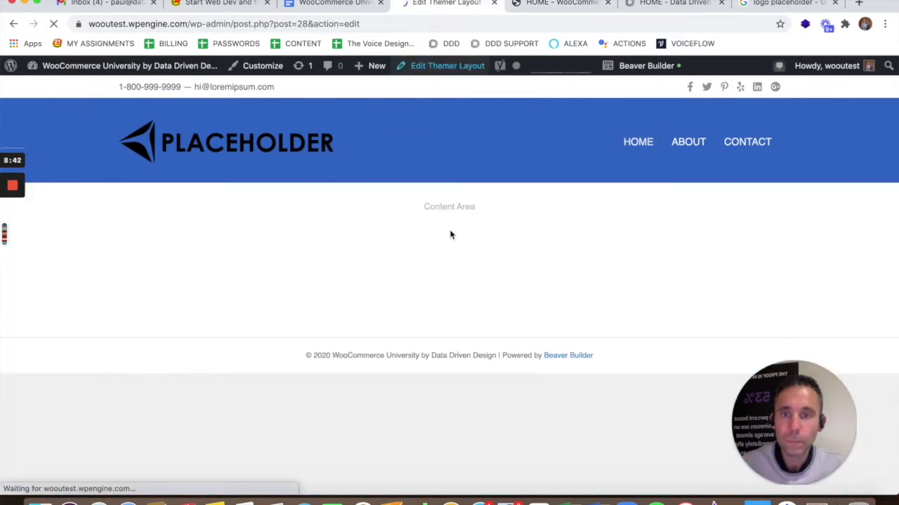
{"action": "scroll", "coordinate": [452, 249], "scroll_direction": "down", "scroll_amount": 5}
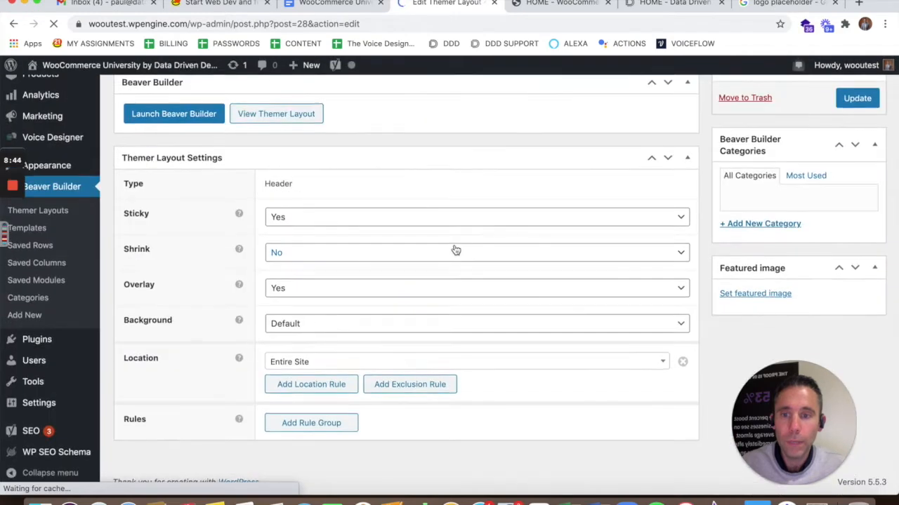
{"action": "left_click", "coordinate": [349, 258]}
{"action": "left_click", "coordinate": [345, 241]}
{"action": "left_click", "coordinate": [860, 99]}
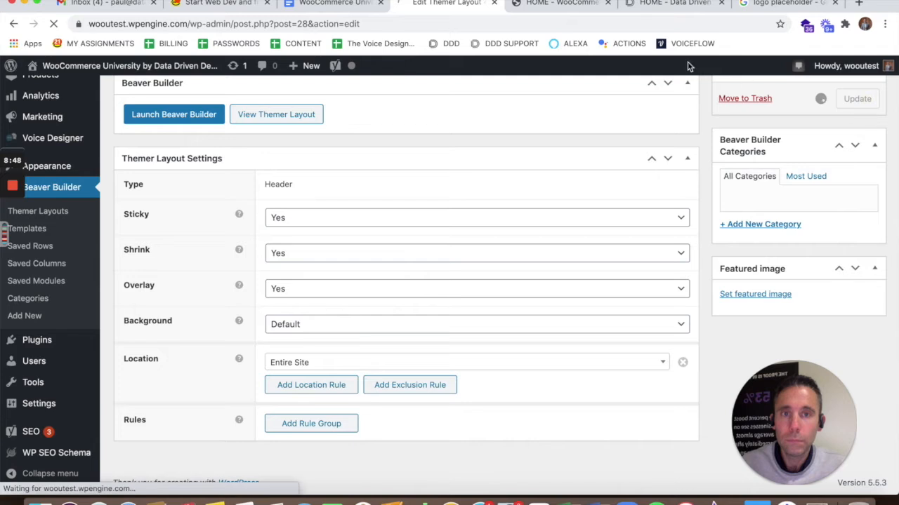
Reload the live homepage and examine how the sticky header shrinks along the page
{"action": "left_click", "coordinate": [553, 6]}
{"action": "left_click", "coordinate": [54, 24]}
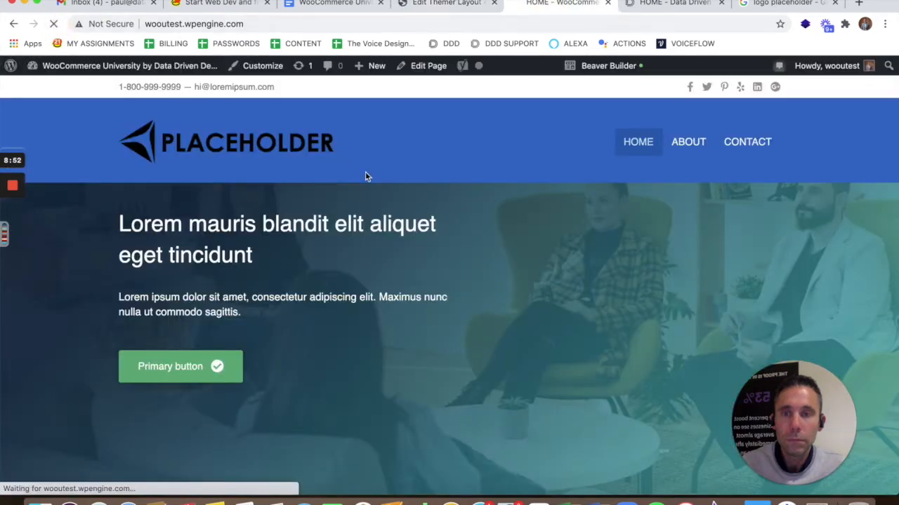
{"action": "scroll", "coordinate": [503, 270], "scroll_direction": "down", "scroll_amount": 10}
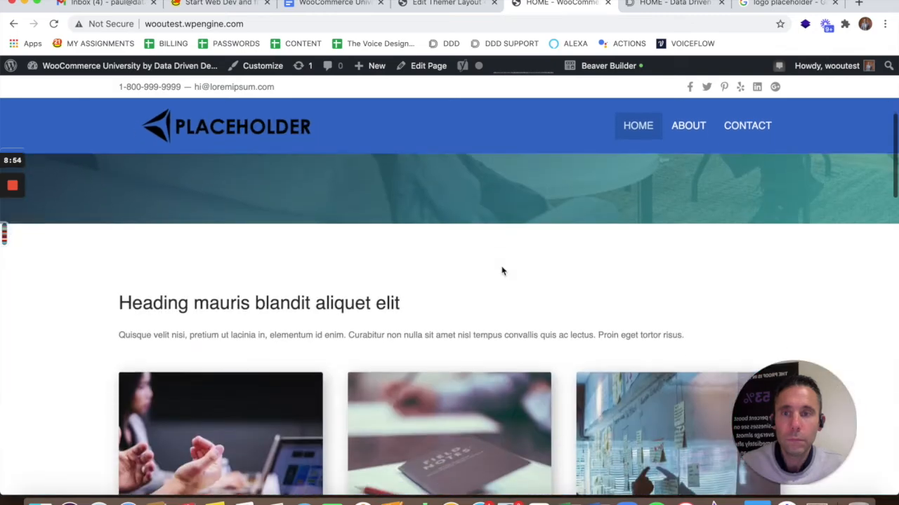
{"action": "scroll", "coordinate": [501, 267], "scroll_direction": "down", "scroll_amount": 2}
{"action": "scroll", "coordinate": [512, 259], "scroll_direction": "up", "scroll_amount": 2}
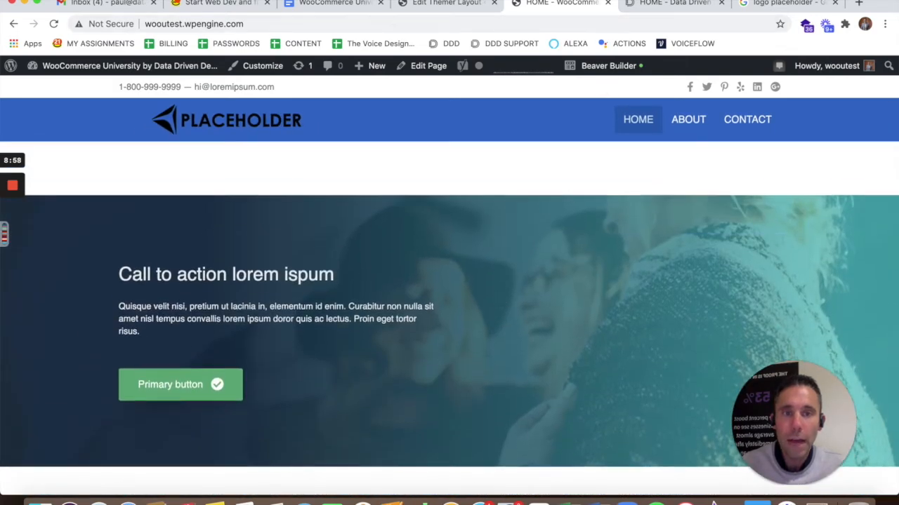
{"action": "left_click", "coordinate": [618, 1]}
{"action": "left_click", "coordinate": [630, 3]}
{"action": "left_click", "coordinate": [523, 220]}
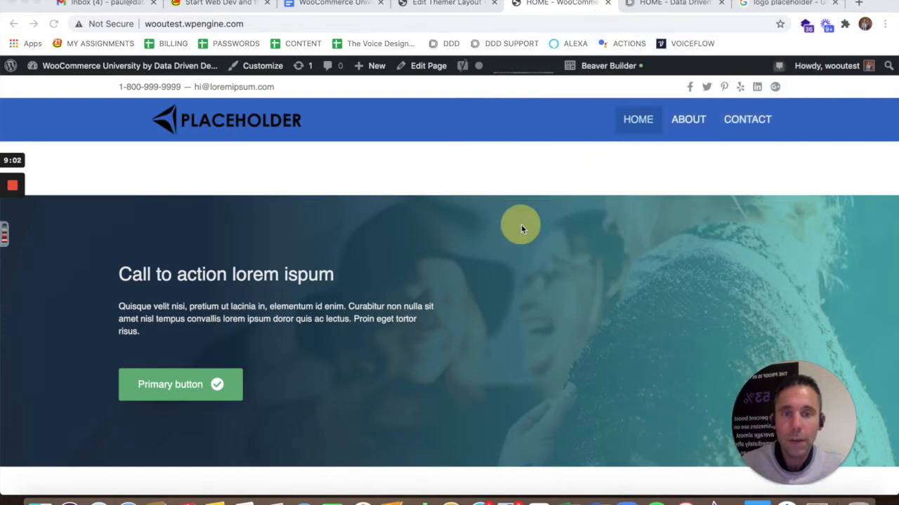
{"action": "scroll", "coordinate": [521, 224], "scroll_direction": "up", "scroll_amount": 5}
{"action": "scroll", "coordinate": [522, 226], "scroll_direction": "up", "scroll_amount": 5}
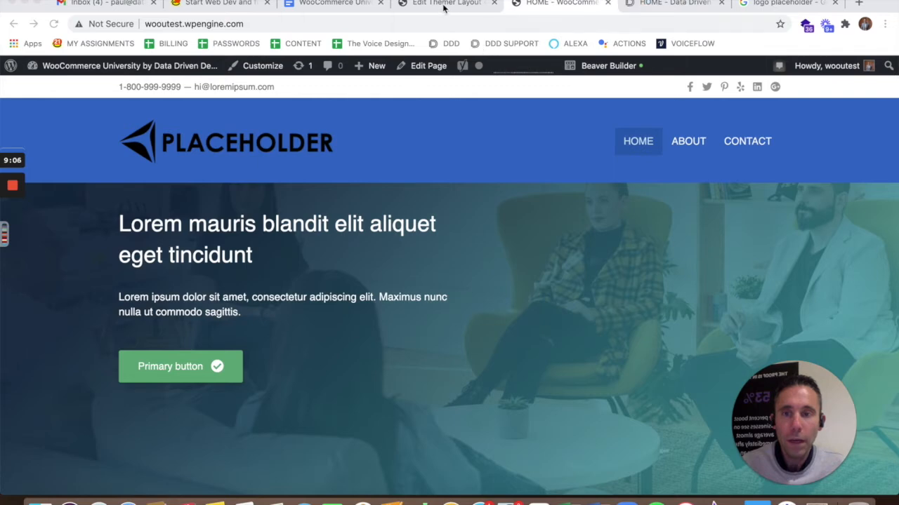
Open the Header layout in Beaver Builder from the live homepage
{"action": "mouse_move", "coordinate": [594, 70]}
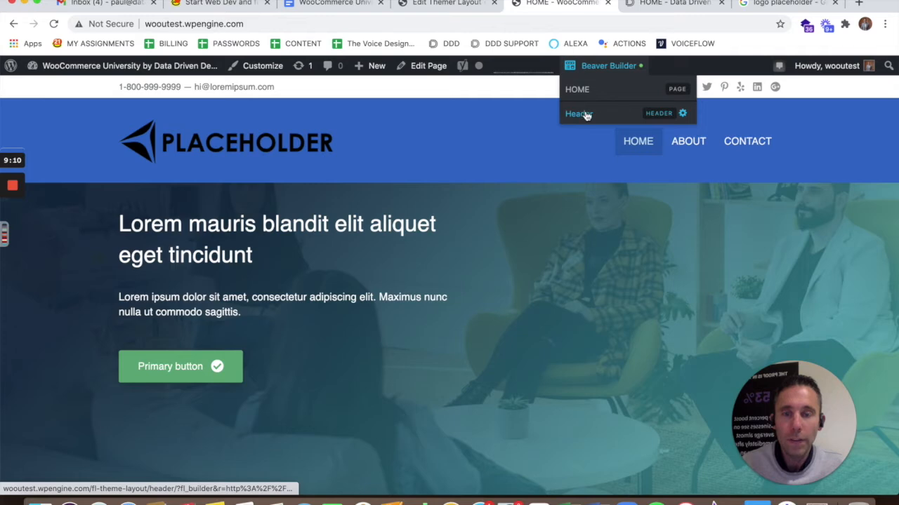
{"action": "mouse_move", "coordinate": [575, 89]}
{"action": "left_click", "coordinate": [582, 113]}
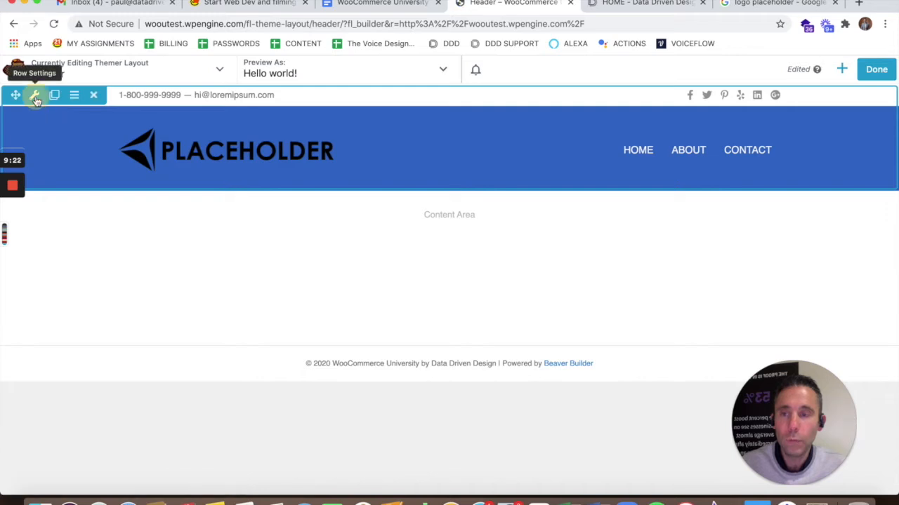
Set the background color of the header row with the logo and menu to #397688 and save the row settings
{"action": "left_click", "coordinate": [35, 97]}
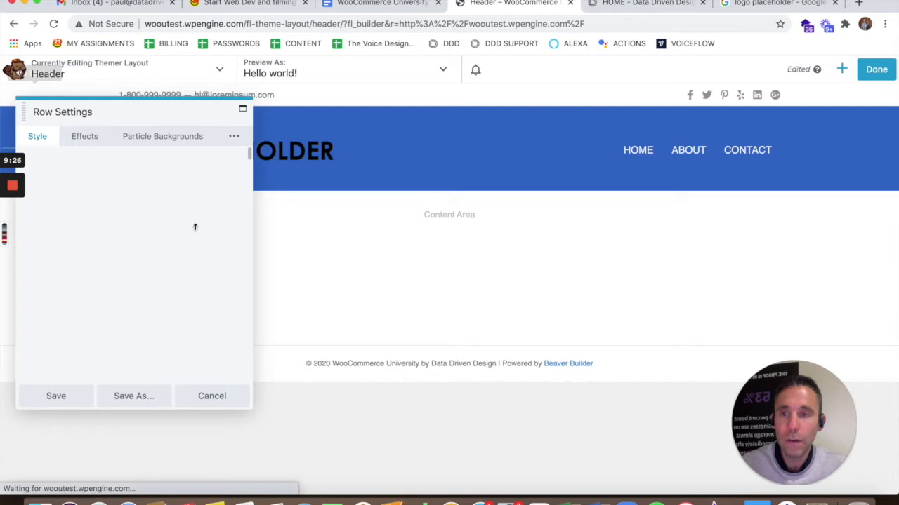
{"action": "scroll", "coordinate": [211, 259], "scroll_direction": "down", "scroll_amount": 5}
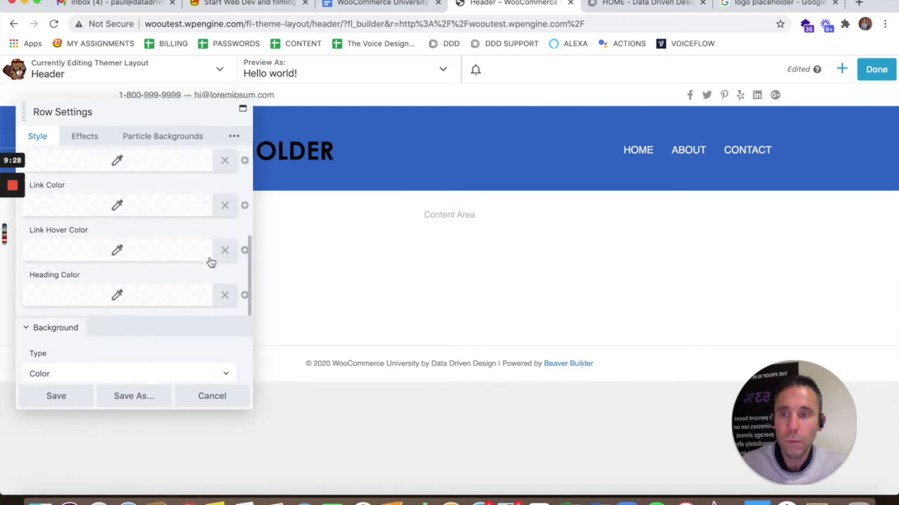
{"action": "scroll", "coordinate": [211, 262], "scroll_direction": "down", "scroll_amount": 3}
{"action": "left_click", "coordinate": [223, 266]}
{"action": "left_click", "coordinate": [161, 271]}
{"action": "triple_click", "coordinate": [150, 285]}
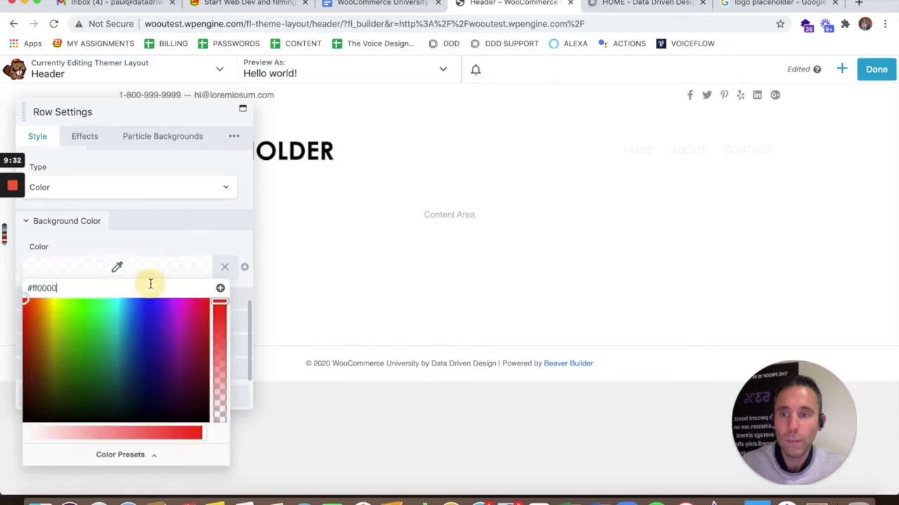
{"action": "key", "text": "BackSpace"}
{"action": "type", "text": "#397688"}
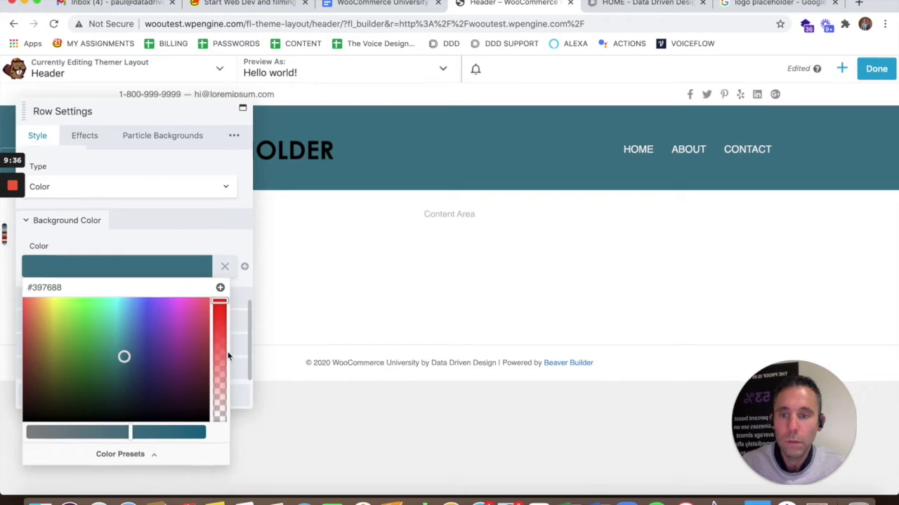
{"action": "left_click", "coordinate": [236, 166]}
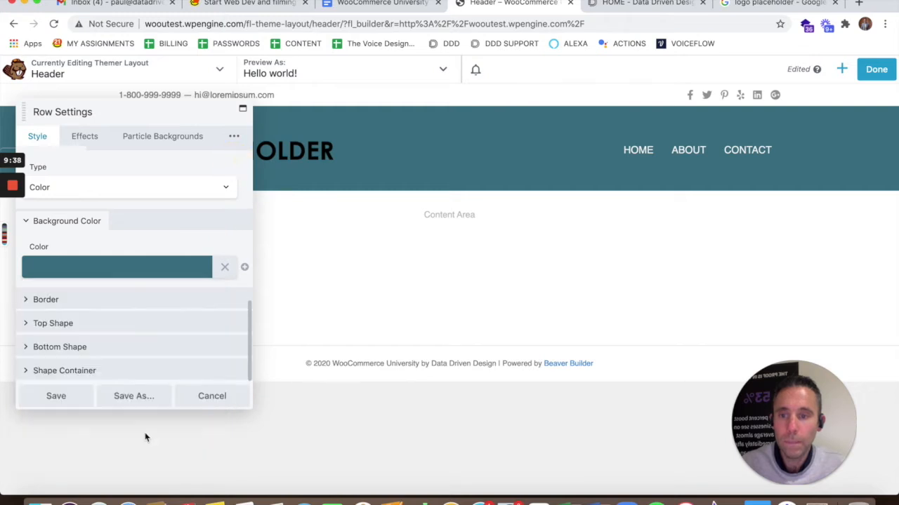
{"action": "left_click", "coordinate": [65, 395]}
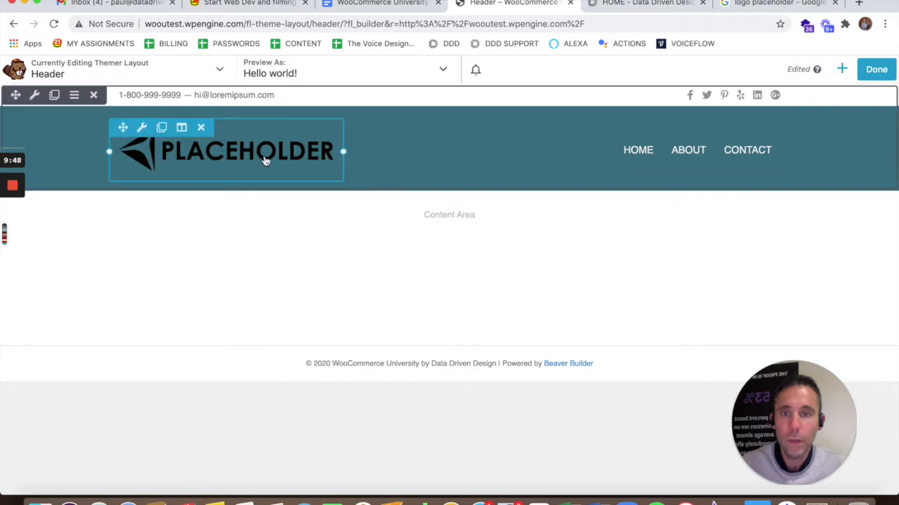
{"action": "left_click", "coordinate": [840, 70]}
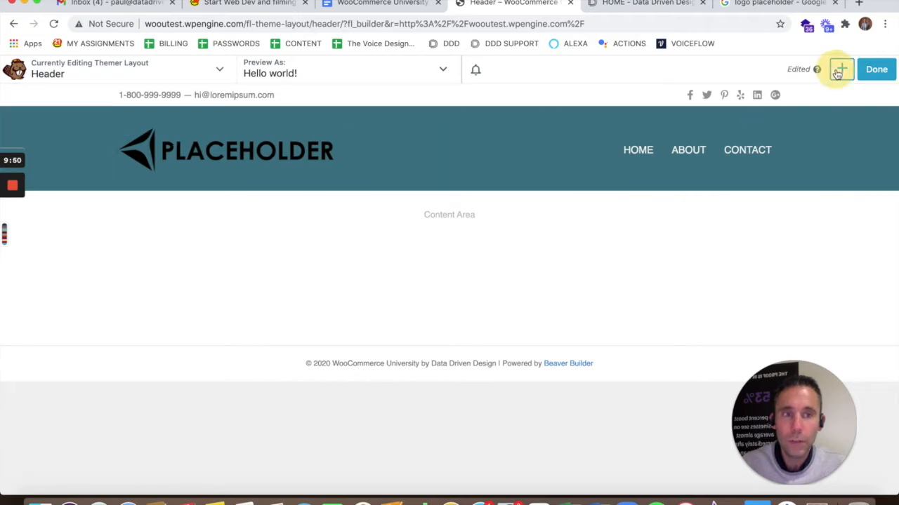
{"action": "left_click", "coordinate": [742, 105]}
{"action": "left_click_drag", "start_coordinate": [722, 209], "coordinate": [445, 287]}
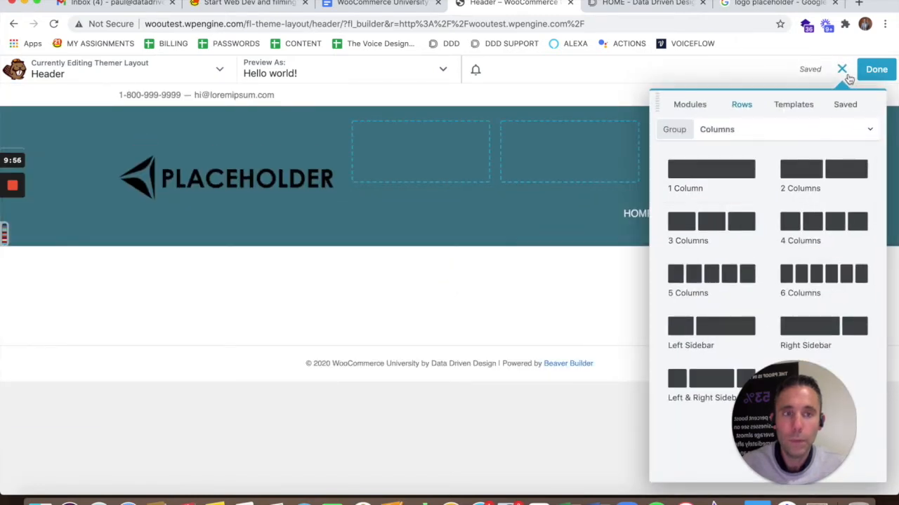
{"action": "left_click", "coordinate": [843, 70]}
{"action": "mouse_move", "coordinate": [394, 133]}
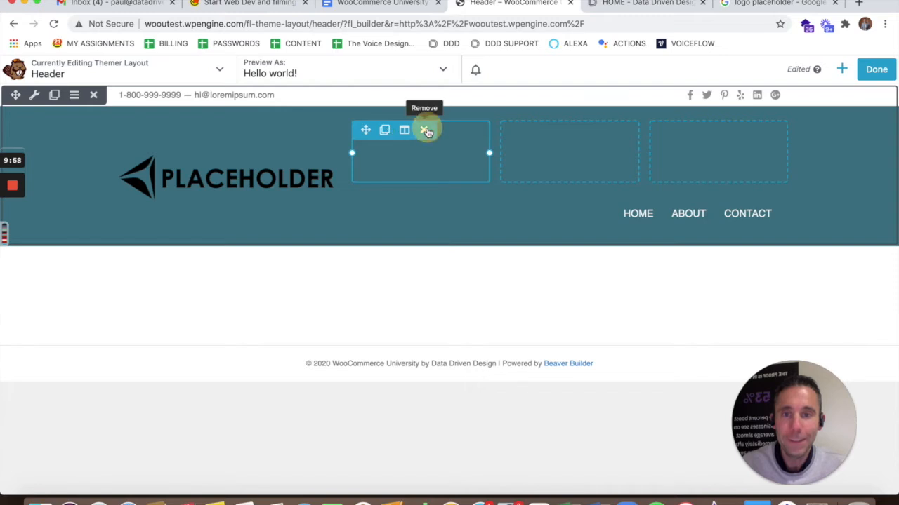
{"action": "left_click", "coordinate": [425, 131]}
{"action": "left_click", "coordinate": [426, 131]}
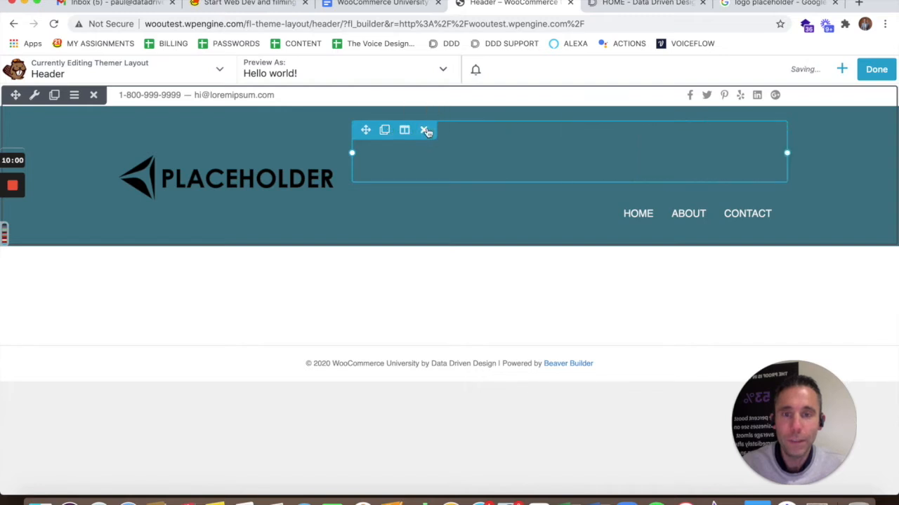
{"action": "left_click", "coordinate": [425, 131]}
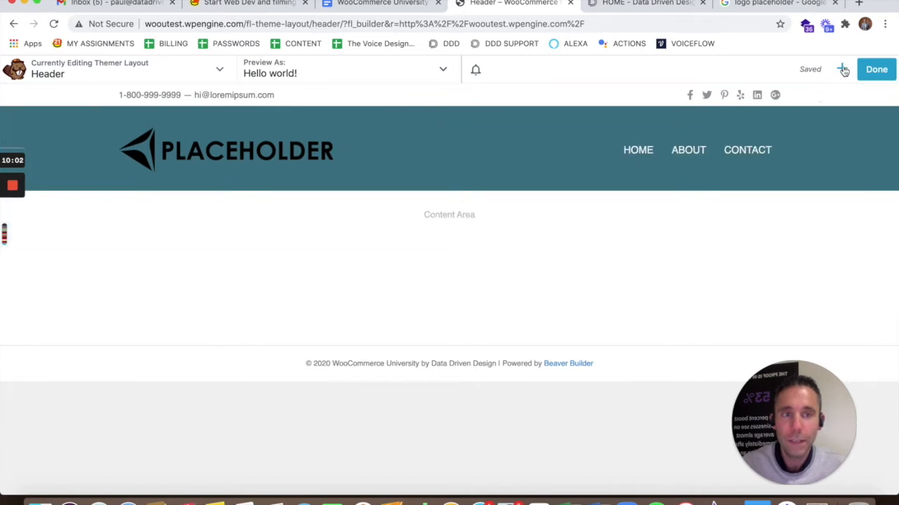
Add a three-column layout above the logo and menu in the header row and move the placeholder logo into its middle column
{"action": "left_click", "coordinate": [842, 70]}
{"action": "left_click_drag", "start_coordinate": [731, 217], "coordinate": [454, 283]}
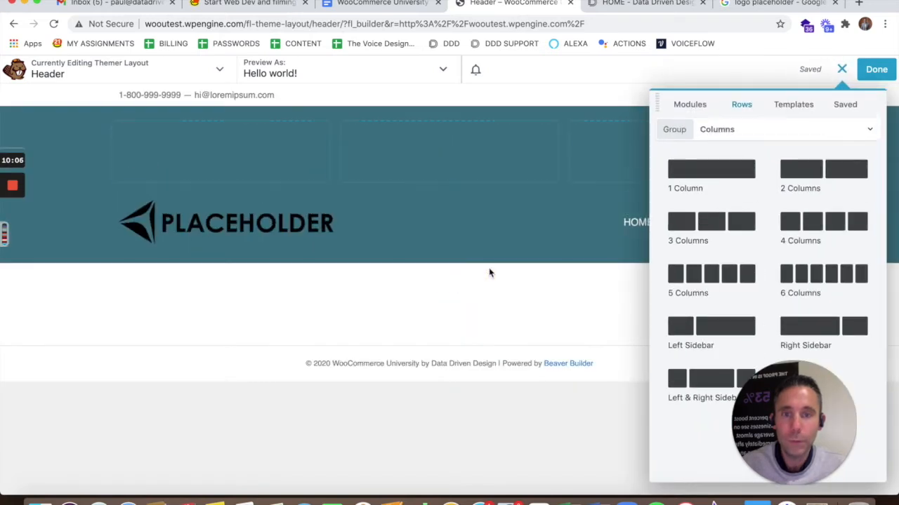
{"action": "left_click", "coordinate": [842, 68]}
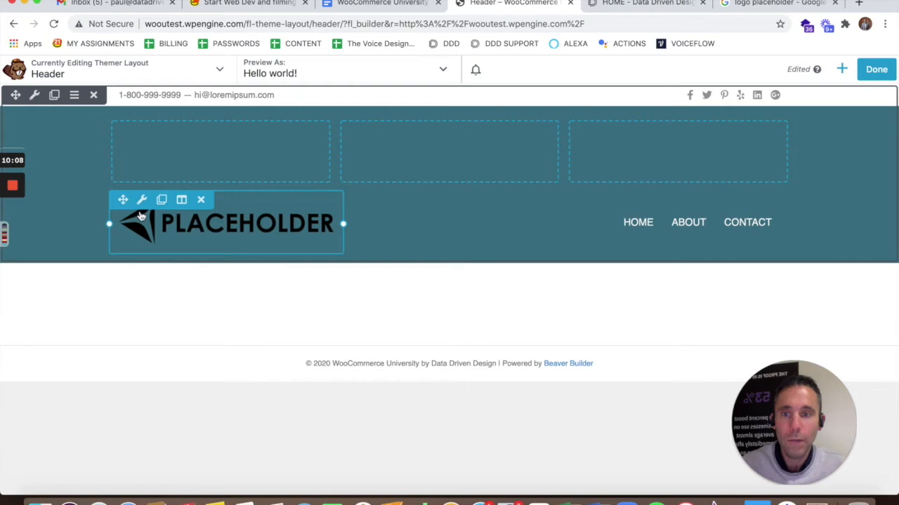
{"action": "left_click_drag", "start_coordinate": [123, 201], "coordinate": [409, 320]}
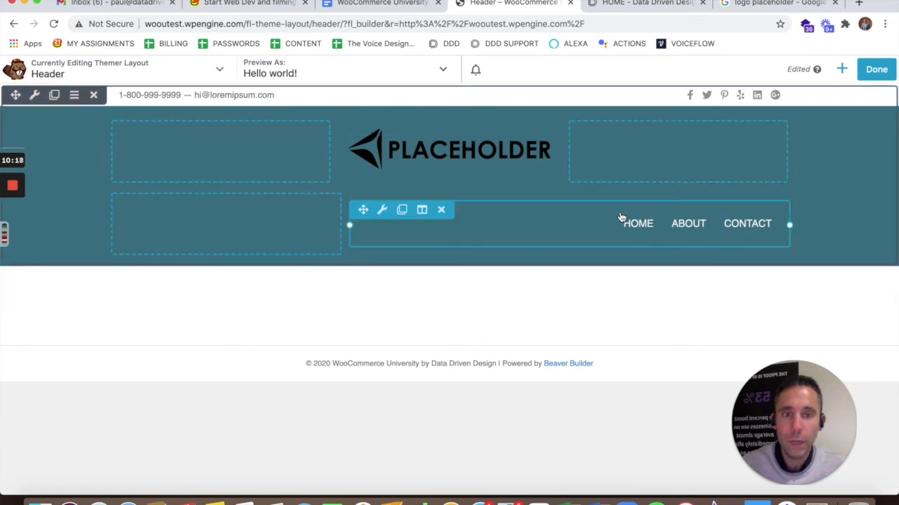
Check the menu choices in the header Menu module's general settings and close them without saving
{"action": "left_click", "coordinate": [383, 212]}
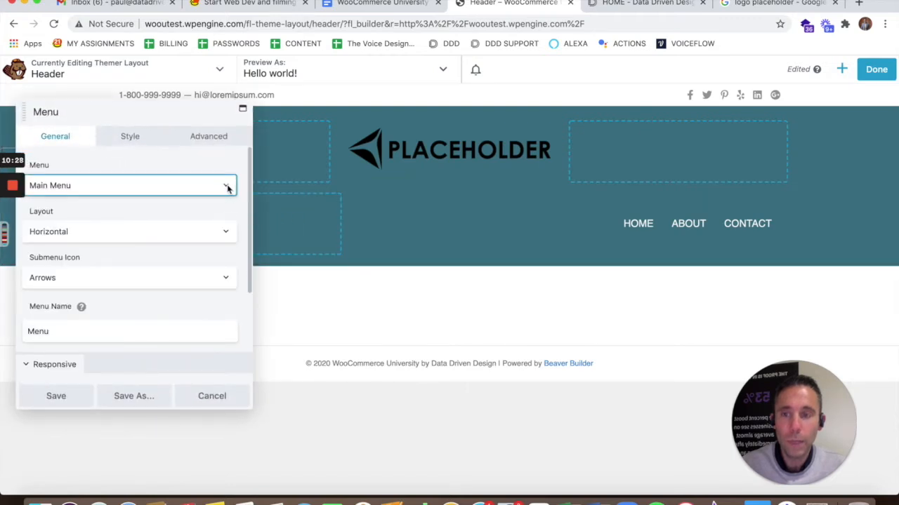
{"action": "scroll", "coordinate": [200, 221], "scroll_direction": "down", "scroll_amount": 4}
{"action": "scroll", "coordinate": [200, 222], "scroll_direction": "up", "scroll_amount": 4}
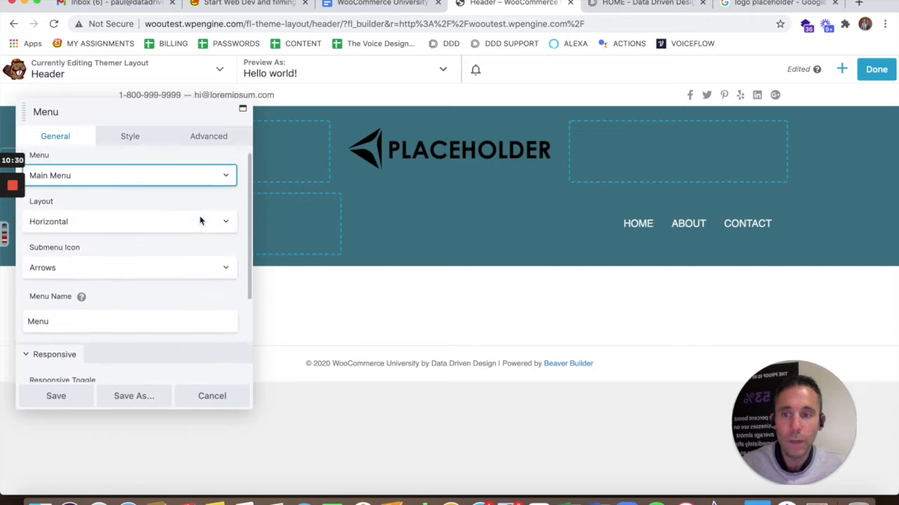
{"action": "left_click", "coordinate": [203, 187]}
{"action": "left_click", "coordinate": [201, 163]}
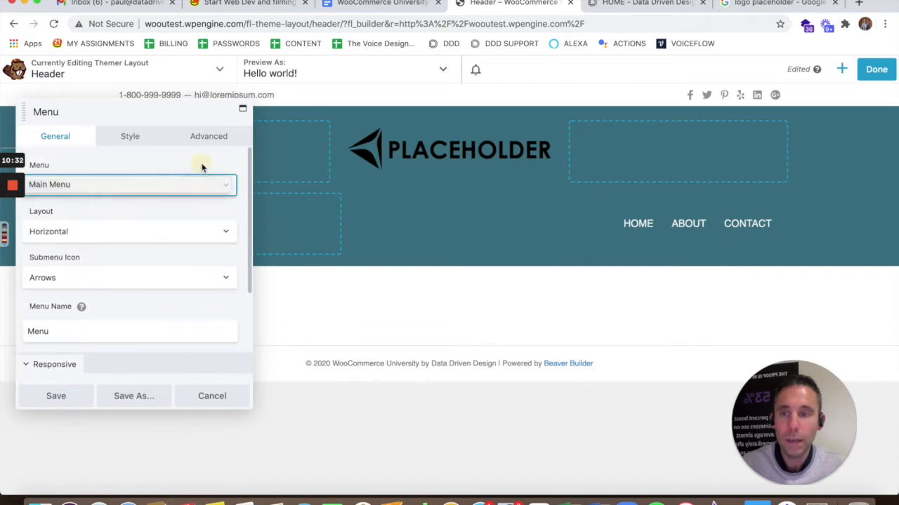
{"action": "left_click", "coordinate": [213, 396]}
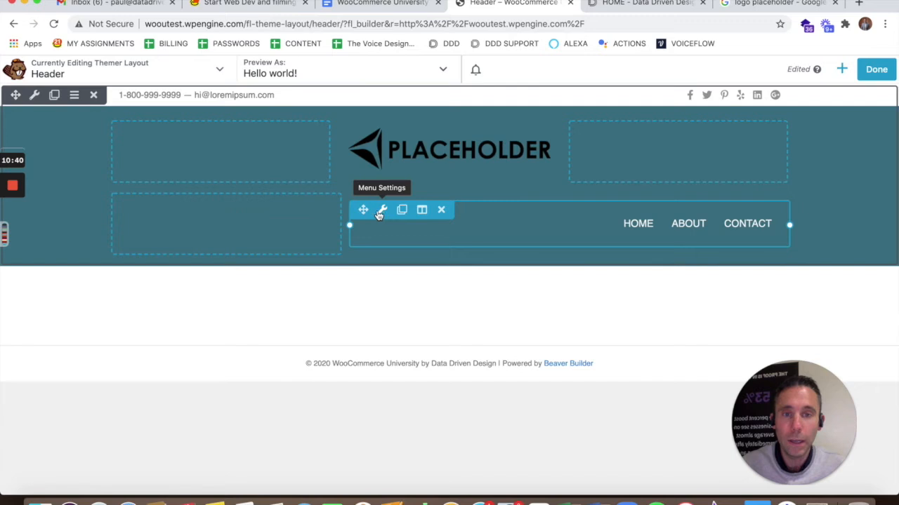
Move the Menu module into the contact bar row above the phone text and social icons, center its alignment, and save it
{"action": "left_click_drag", "start_coordinate": [363, 212], "coordinate": [531, 114]}
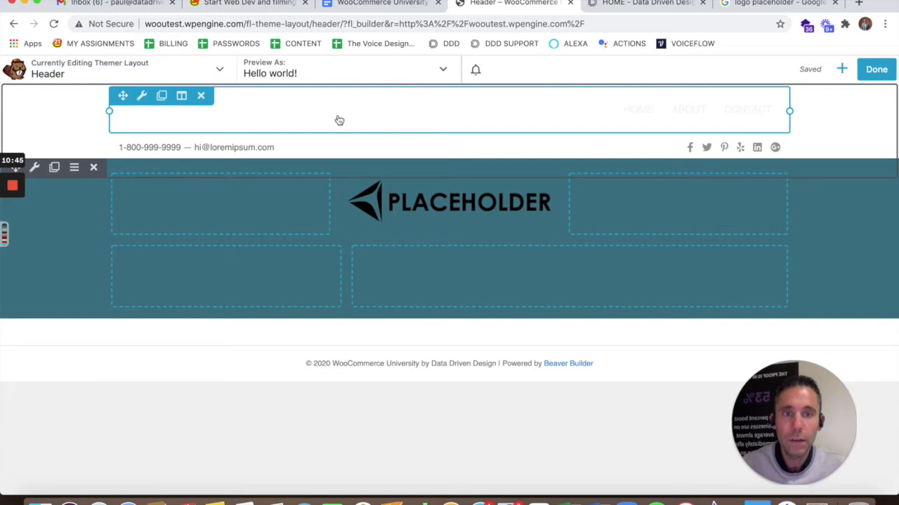
{"action": "left_click", "coordinate": [141, 95]}
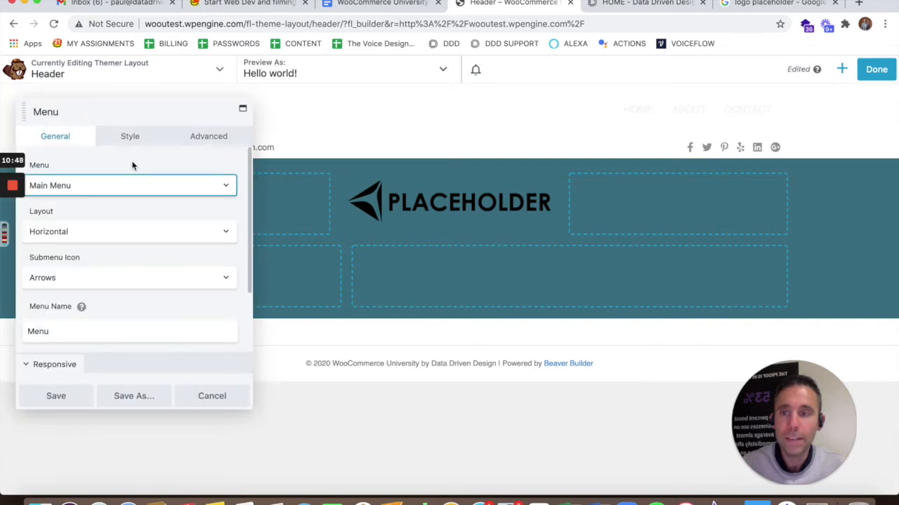
{"action": "left_click", "coordinate": [130, 137]}
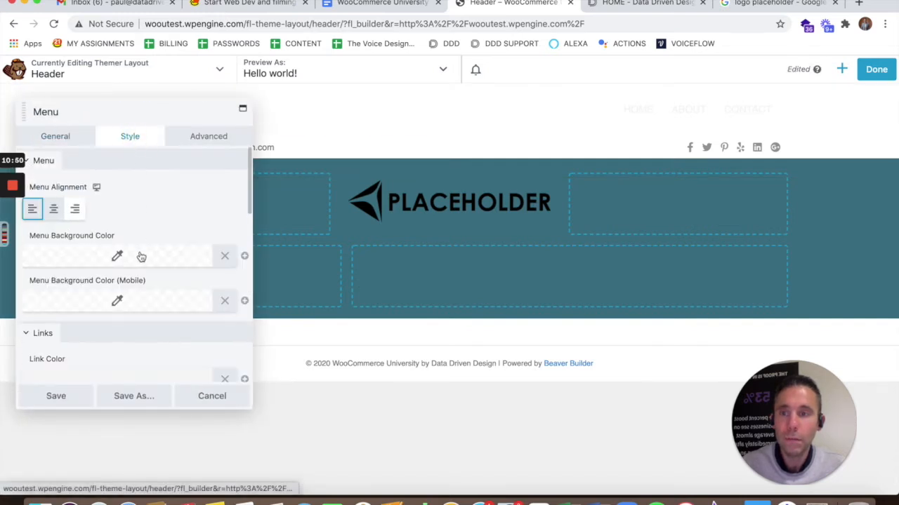
{"action": "left_click", "coordinate": [58, 214]}
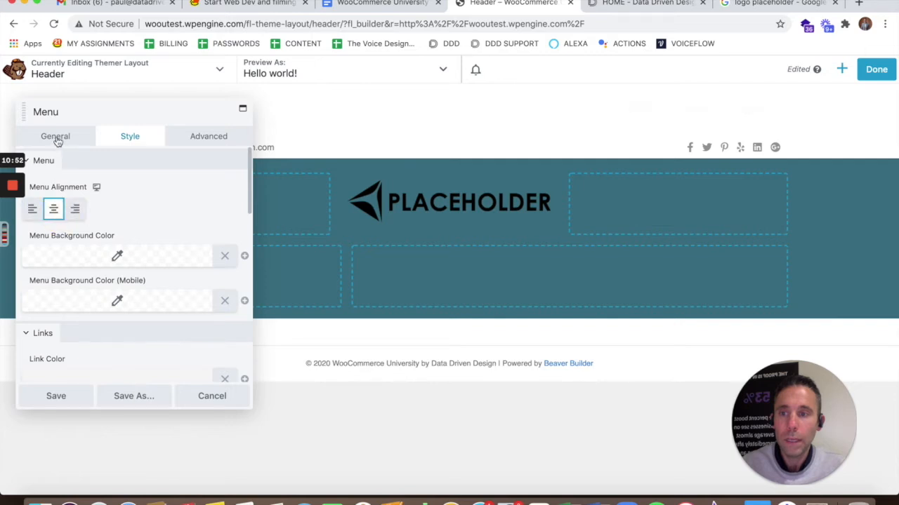
{"action": "left_click", "coordinate": [83, 397]}
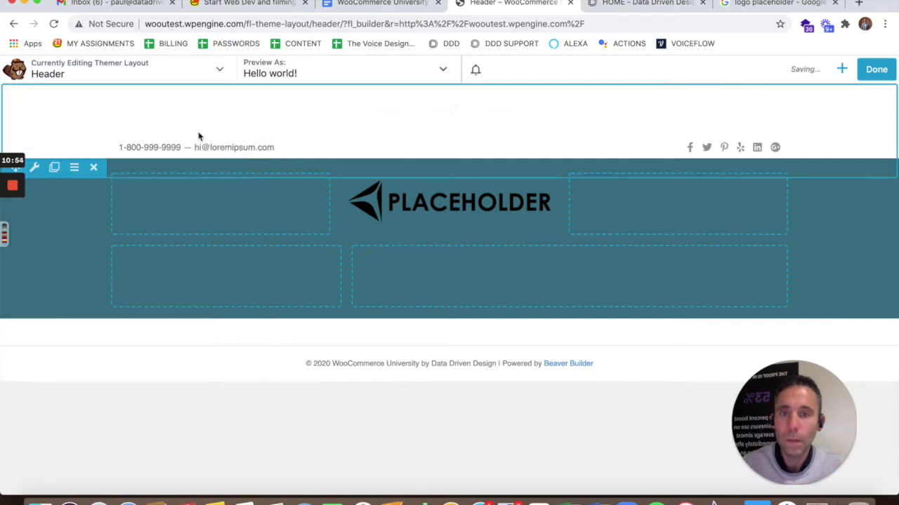
Open the row settings of the contact bar row and bring up its background color choice
{"action": "left_click", "coordinate": [35, 167]}
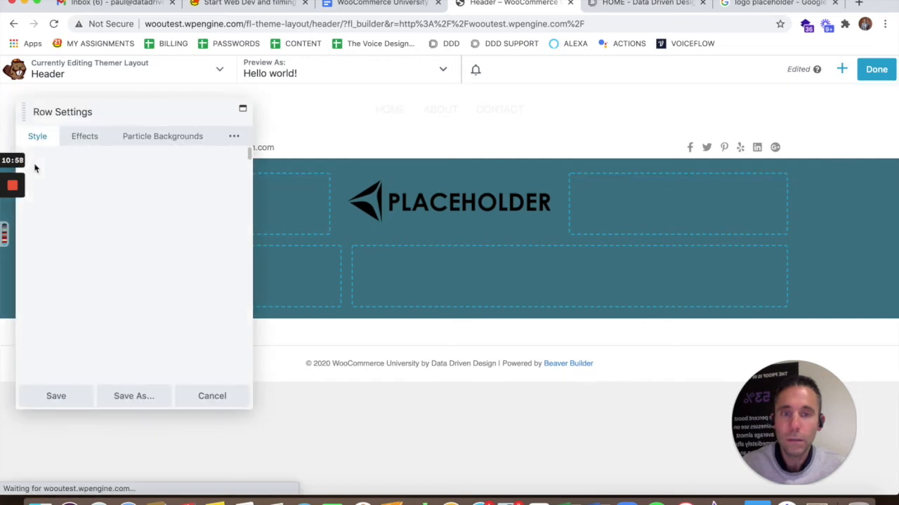
{"action": "scroll", "coordinate": [127, 311], "scroll_direction": "down", "scroll_amount": 10}
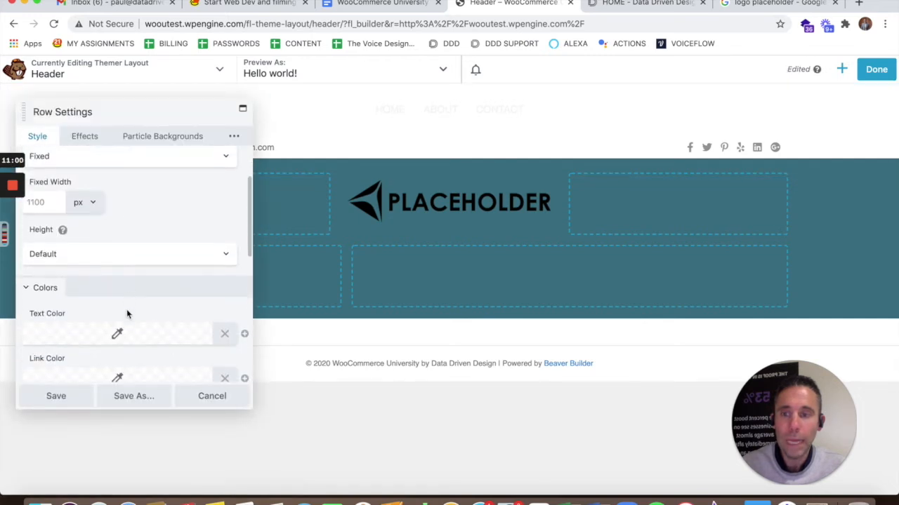
{"action": "scroll", "coordinate": [126, 311], "scroll_direction": "down", "scroll_amount": 2}
{"action": "scroll", "coordinate": [128, 314], "scroll_direction": "down", "scroll_amount": 2}
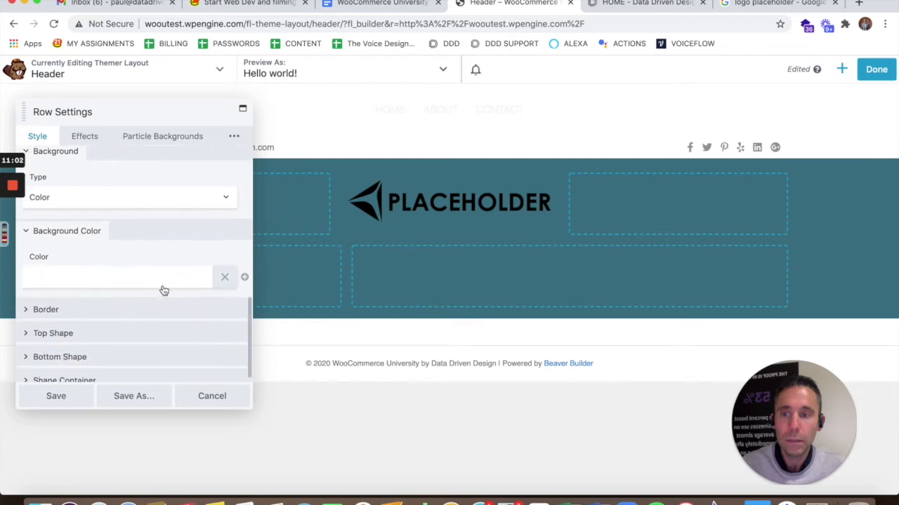
{"action": "left_click", "coordinate": [162, 282]}
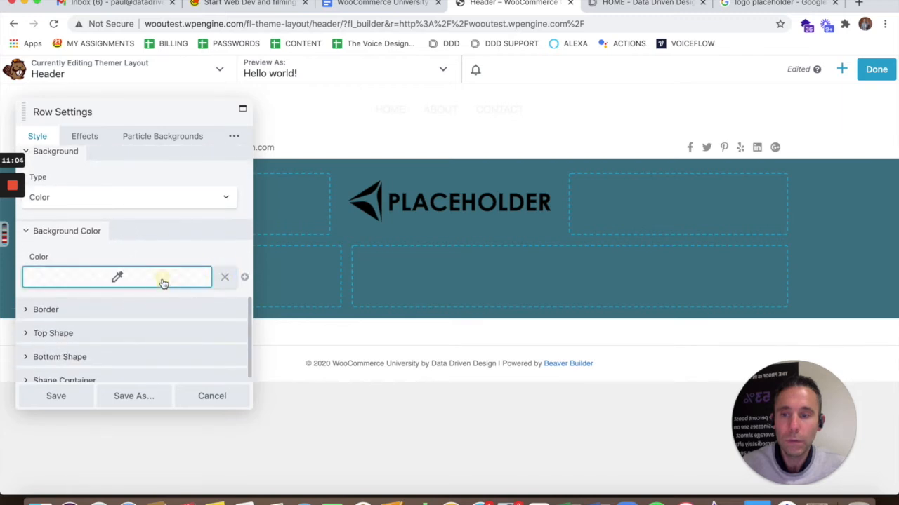
Try the near-black color #191600 as the contact bar row's background and clear it again
{"action": "left_click", "coordinate": [116, 297]}
{"action": "key", "text": "BackSpace"}
{"action": "key", "text": "BackSpace"}
{"action": "key", "text": "BackSpace"}
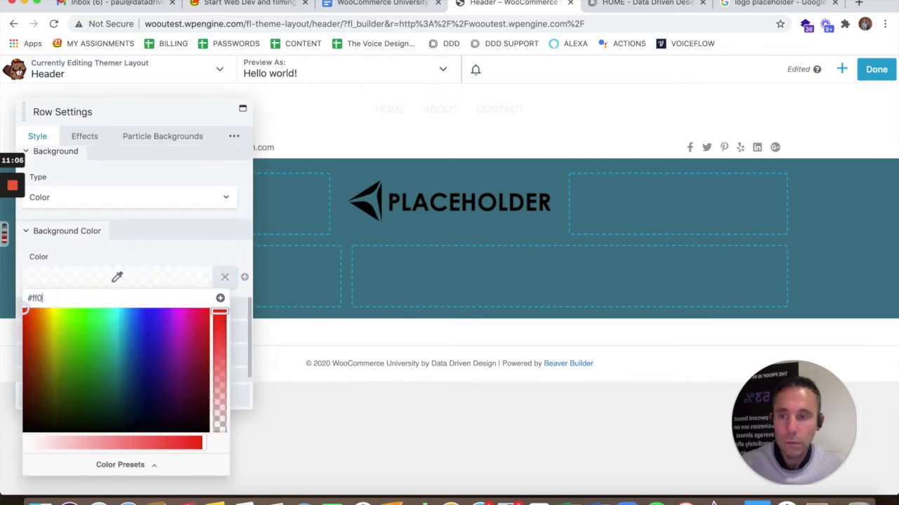
{"action": "left_click", "coordinate": [52, 420]}
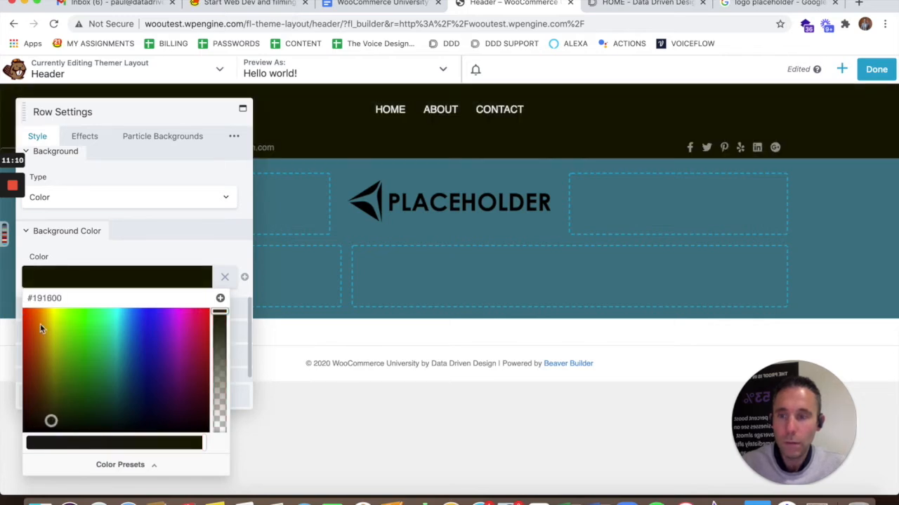
{"action": "left_click", "coordinate": [223, 277]}
Set the background color of the contact bar row to #000000 and save the row settings
{"action": "left_click", "coordinate": [80, 280]}
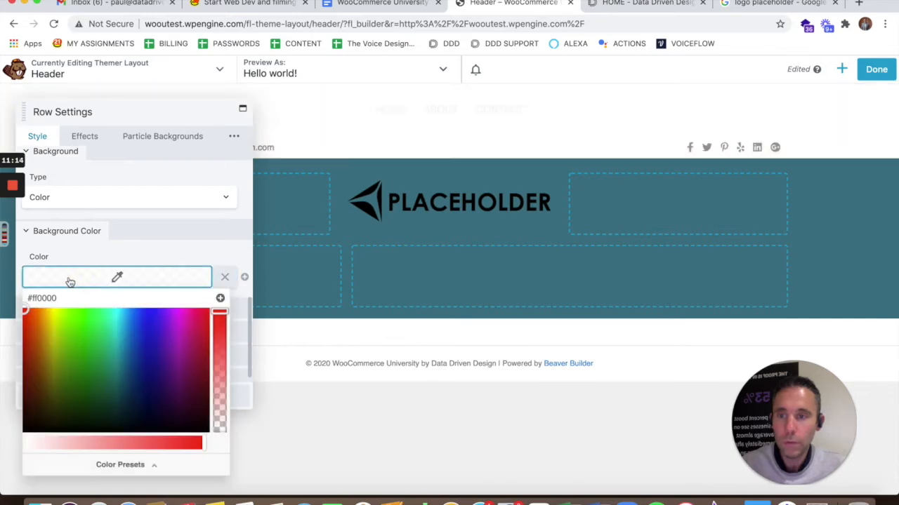
{"action": "left_click", "coordinate": [64, 296]}
{"action": "key", "text": "BackSpace"}
{"action": "key", "text": "BackSpace"}
{"action": "key", "text": "BackSpace"}
{"action": "key", "text": "BackSpace"}
{"action": "type", "text": "ffff"}
{"action": "key", "text": "BackSpace"}
{"action": "key", "text": "BackSpace"}
{"action": "key", "text": "BackSpace"}
{"action": "key", "text": "BackSpace"}
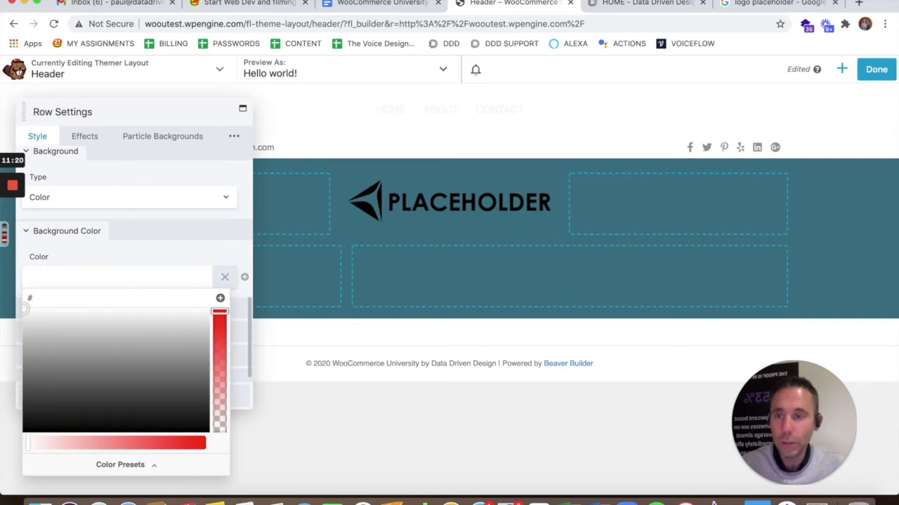
{"action": "type", "text": "00000"}
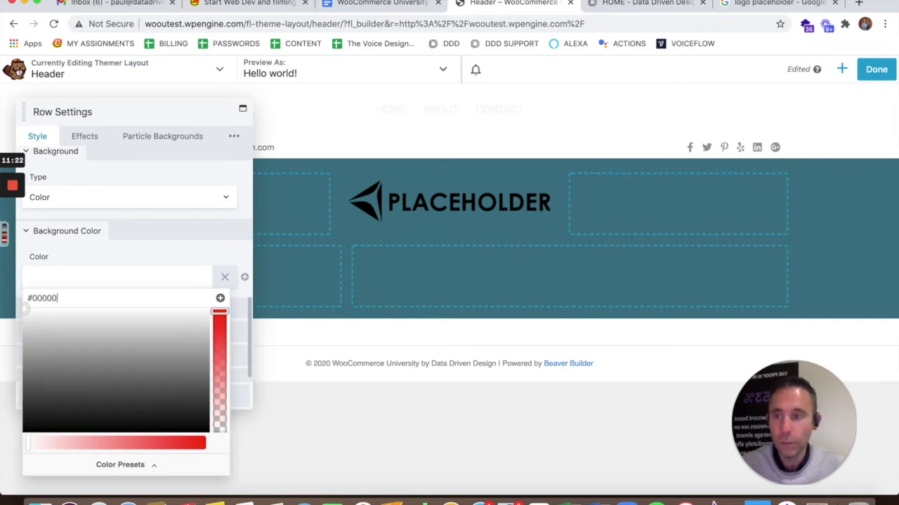
{"action": "type", "text": "0"}
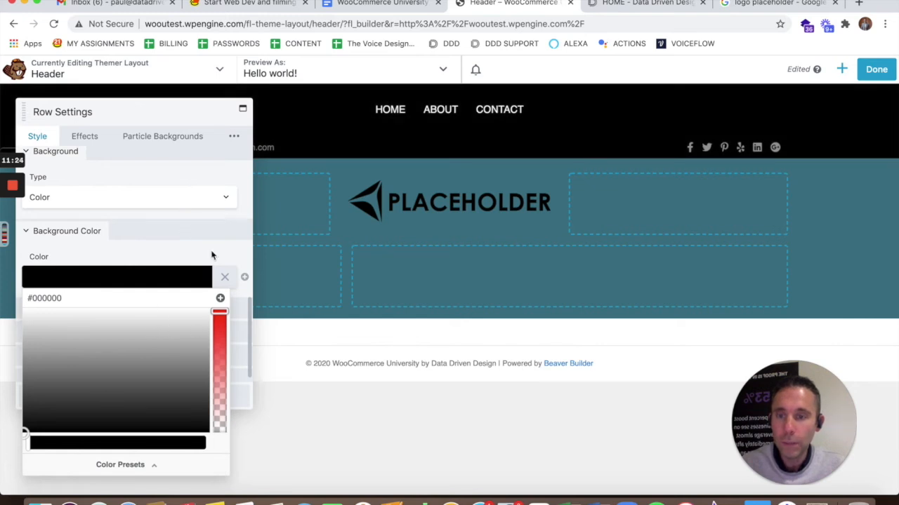
{"action": "left_click", "coordinate": [212, 255]}
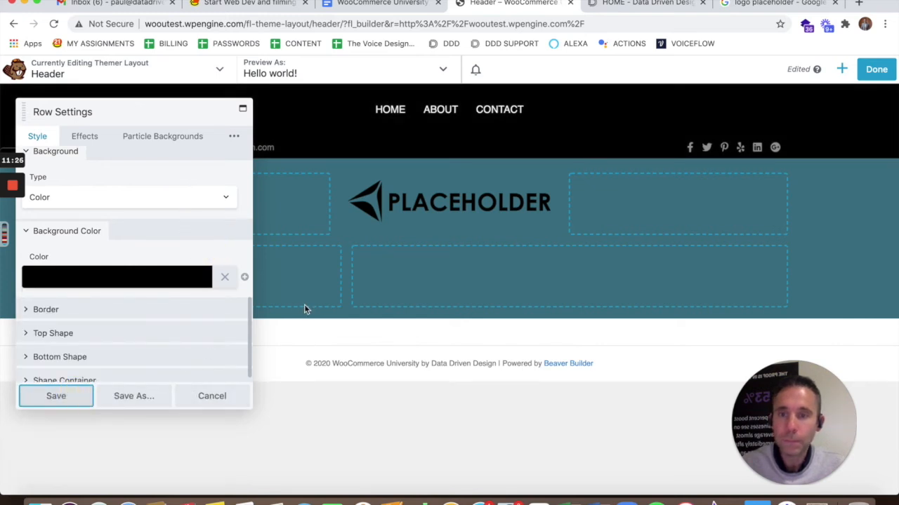
{"action": "key", "text": "Return"}
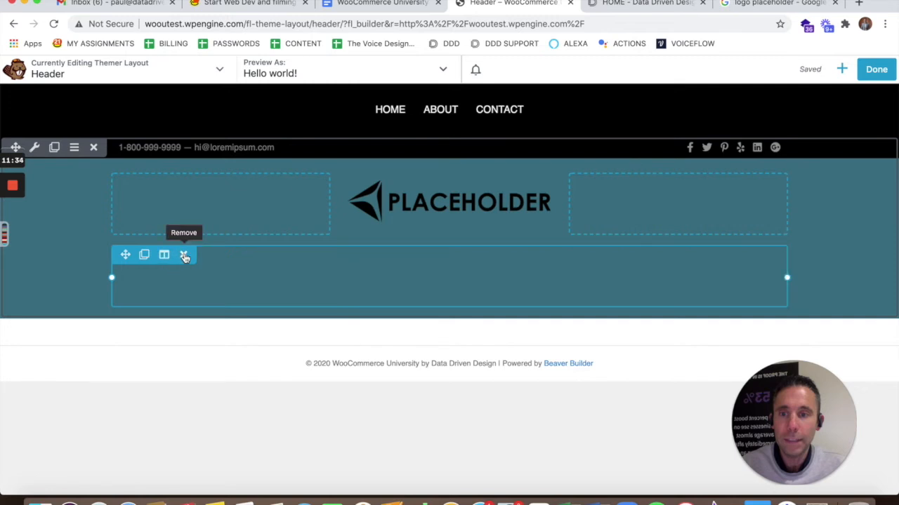
Remove the empty column below the placeholder logo in the teal header row
{"action": "left_click", "coordinate": [182, 256]}
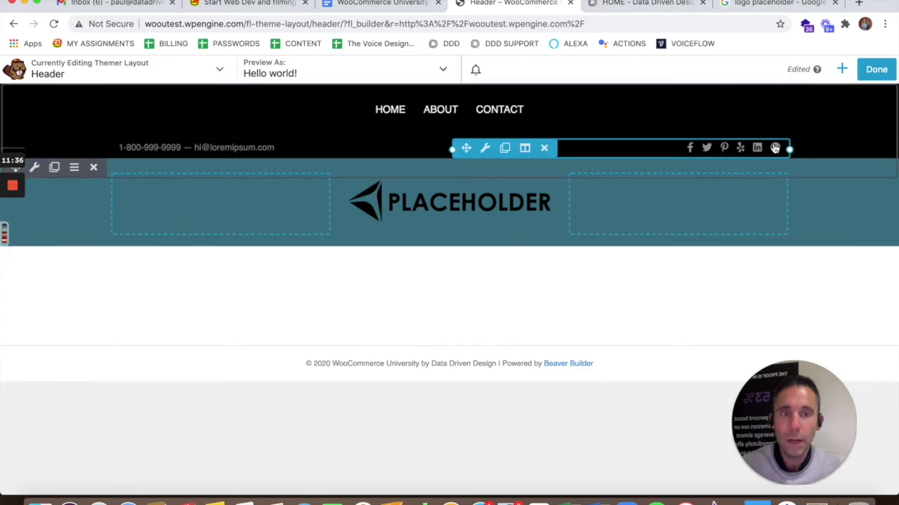
Set the icon color of the social Icon Group module to Teal Blue #397688 and save the module
{"action": "left_click", "coordinate": [485, 148]}
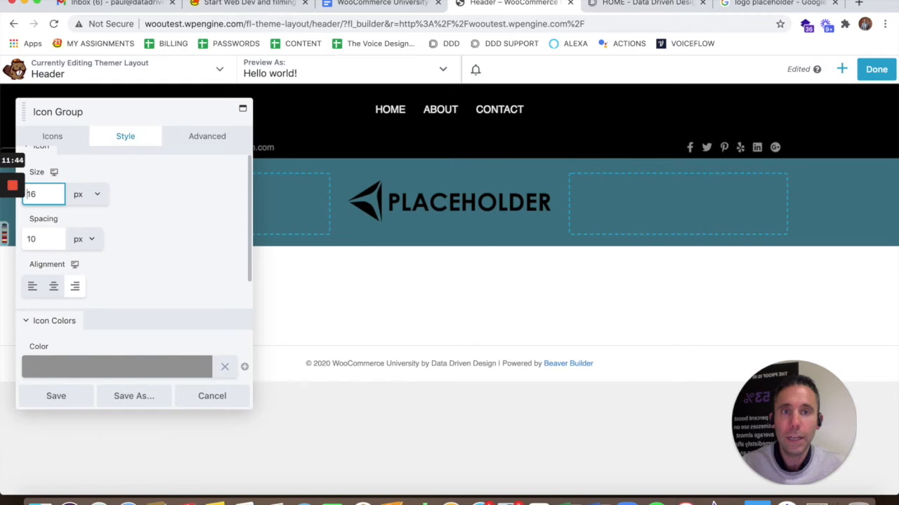
{"action": "left_click", "coordinate": [627, 1]}
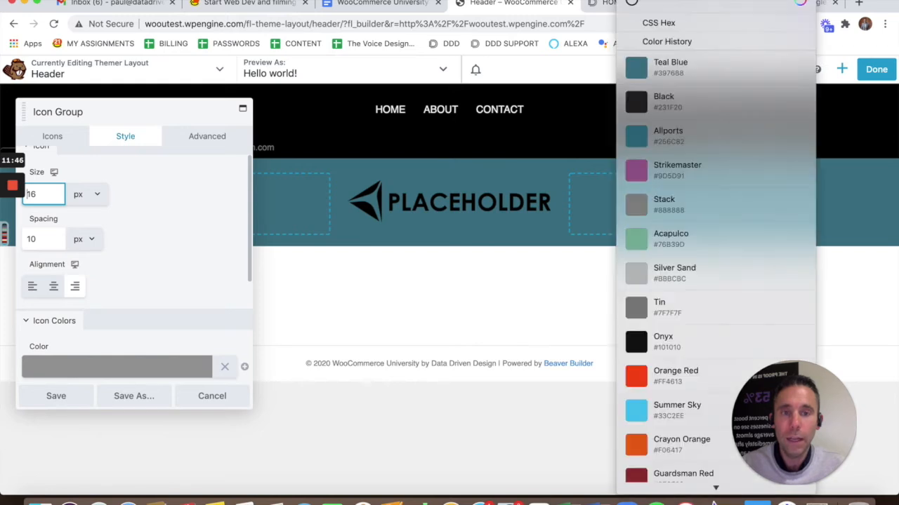
{"action": "left_click", "coordinate": [660, 72]}
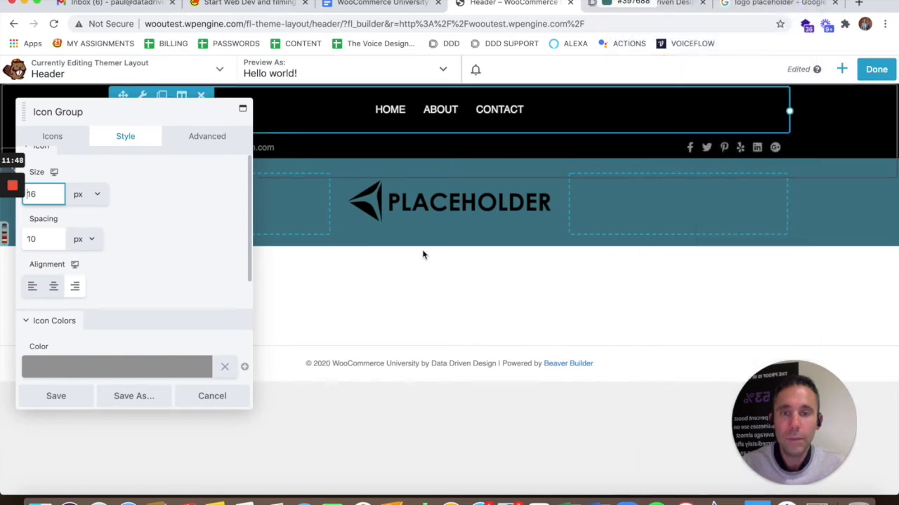
{"action": "scroll", "coordinate": [134, 319], "scroll_direction": "down", "scroll_amount": 4}
{"action": "left_click", "coordinate": [224, 232]}
{"action": "left_click", "coordinate": [143, 235]}
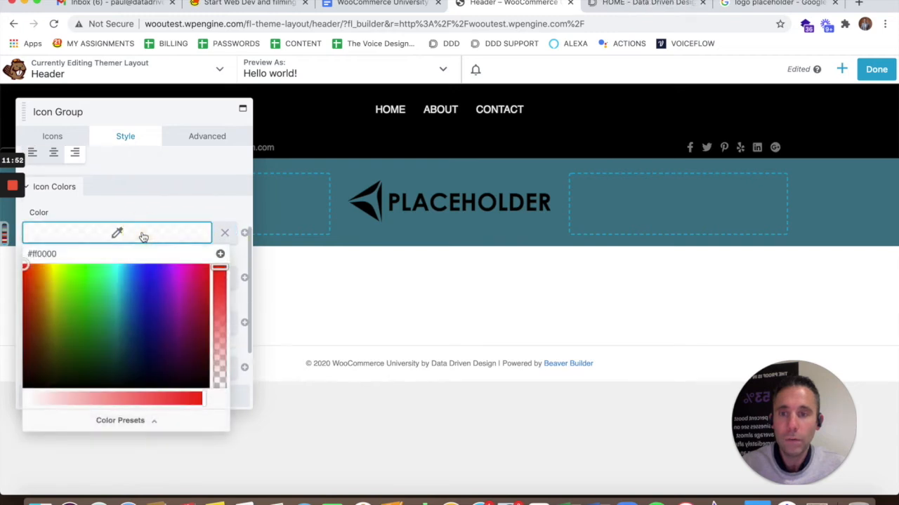
{"action": "left_click", "coordinate": [120, 251]}
{"action": "type", "text": "#397688"}
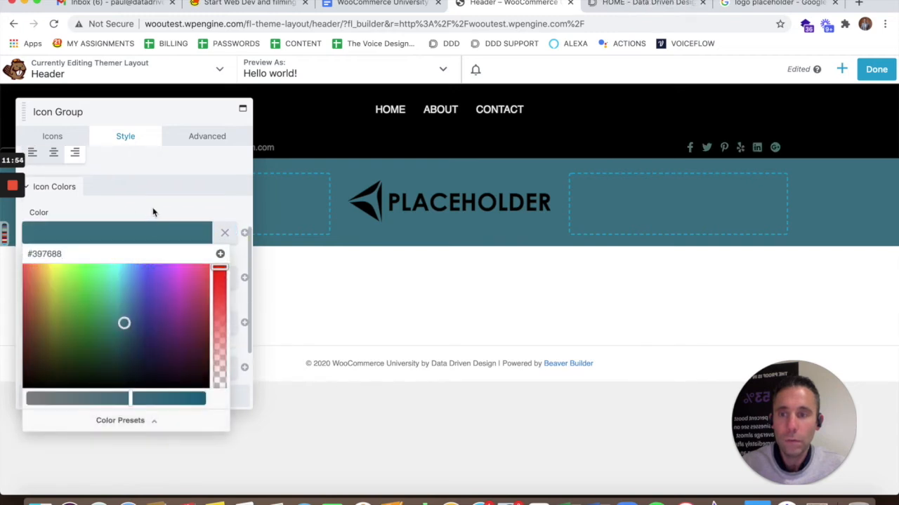
{"action": "left_click", "coordinate": [186, 223]}
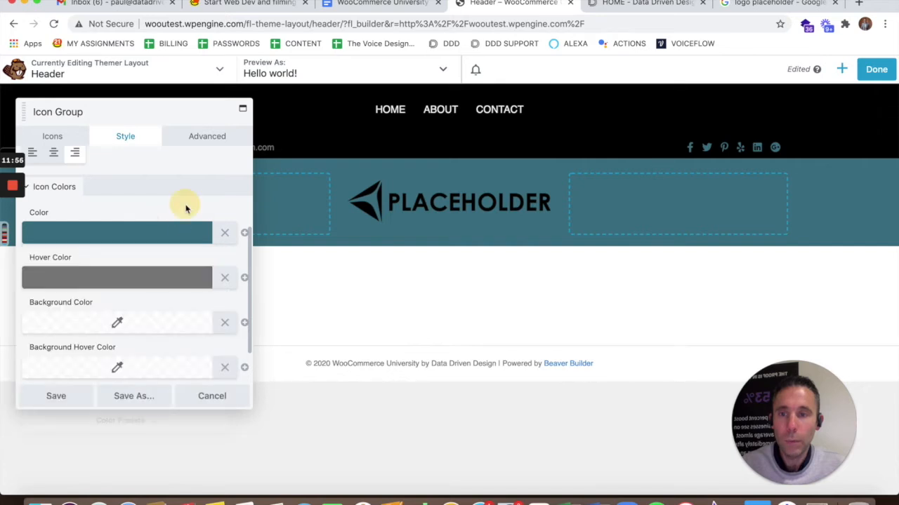
{"action": "left_click", "coordinate": [61, 394]}
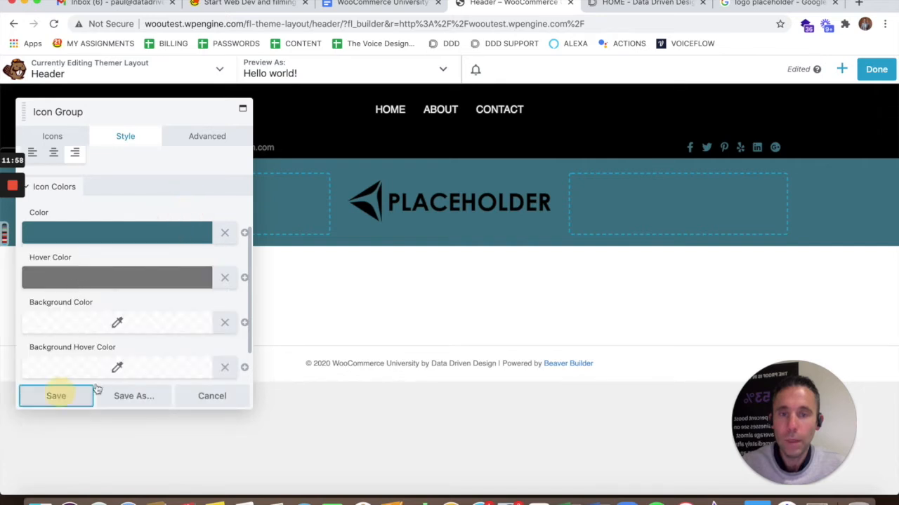
Publish the header layout and check how the header behaves while scrolling the site's home page
{"action": "left_click", "coordinate": [870, 70]}
{"action": "left_click", "coordinate": [827, 70]}
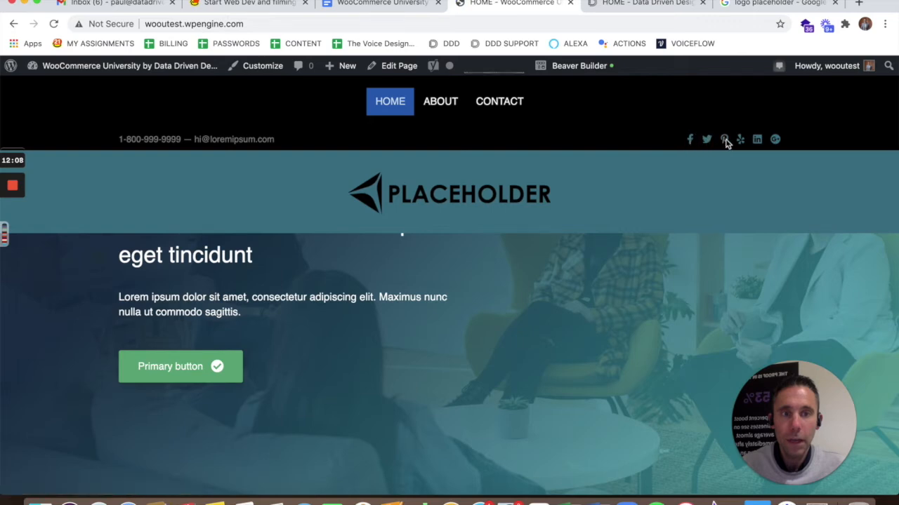
{"action": "scroll", "coordinate": [607, 213], "scroll_direction": "down", "scroll_amount": 5}
{"action": "scroll", "coordinate": [596, 304], "scroll_direction": "up", "scroll_amount": 5}
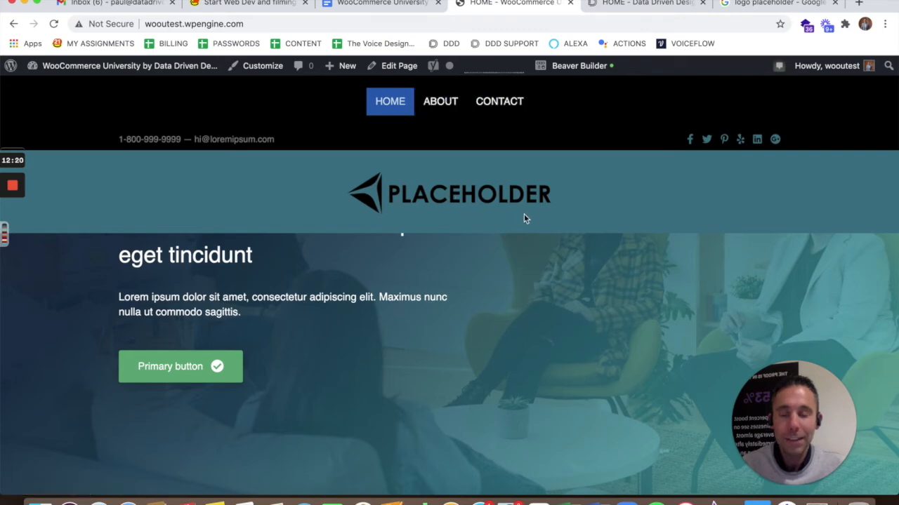
Open the Header entry in Themer Layouts, set its Overlay option to No, and update the layout
{"action": "left_click", "coordinate": [397, 68]}
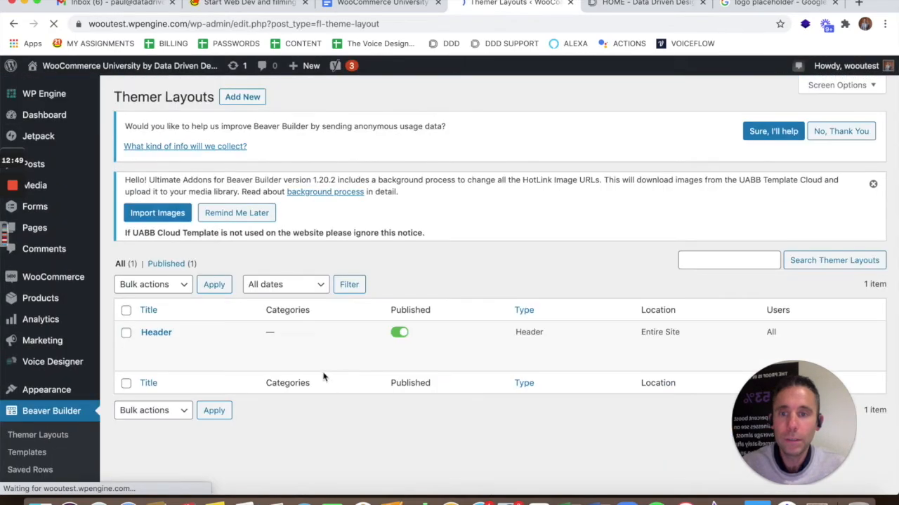
{"action": "mouse_move", "coordinate": [181, 346]}
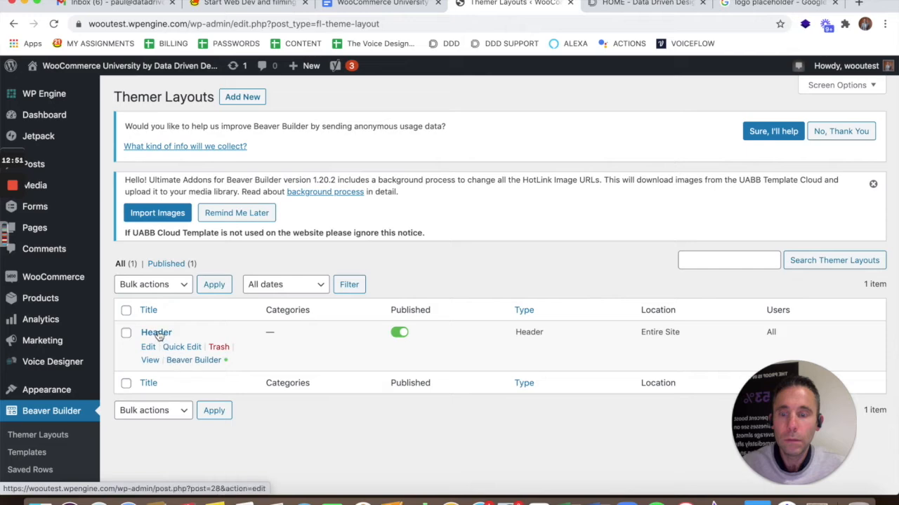
{"action": "left_click", "coordinate": [158, 336]}
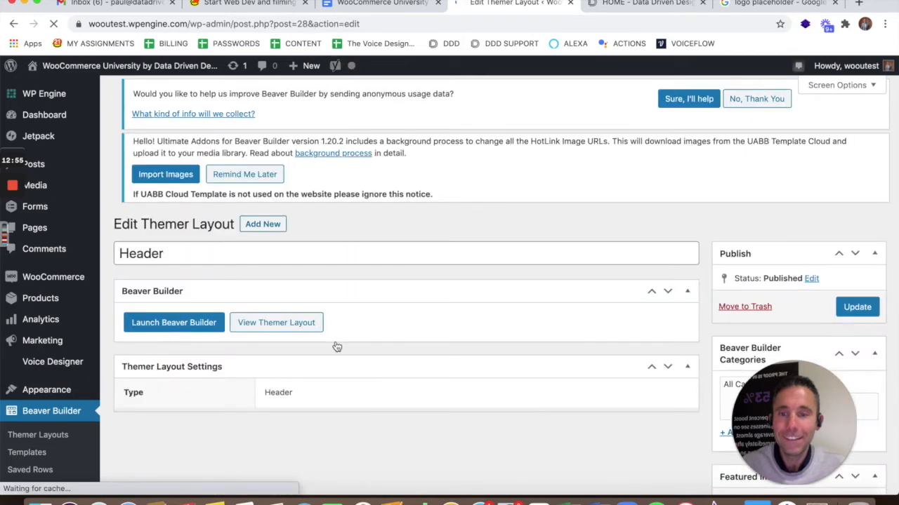
{"action": "scroll", "coordinate": [337, 347], "scroll_direction": "down", "scroll_amount": 5}
{"action": "left_click", "coordinate": [295, 289]}
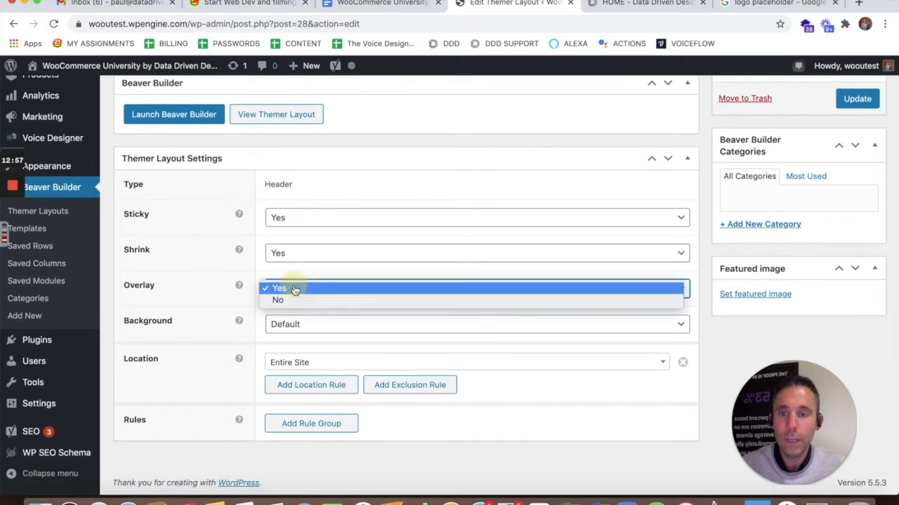
{"action": "left_click", "coordinate": [278, 300]}
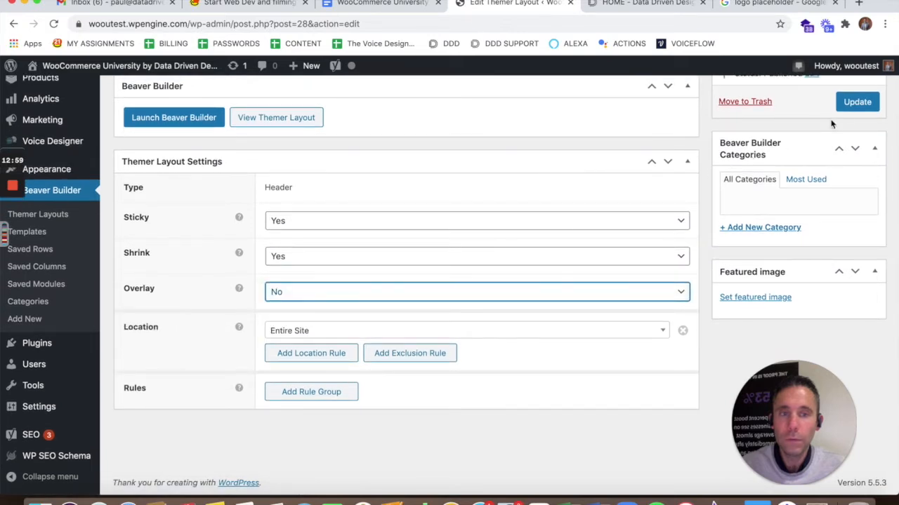
{"action": "left_click", "coordinate": [843, 103]}
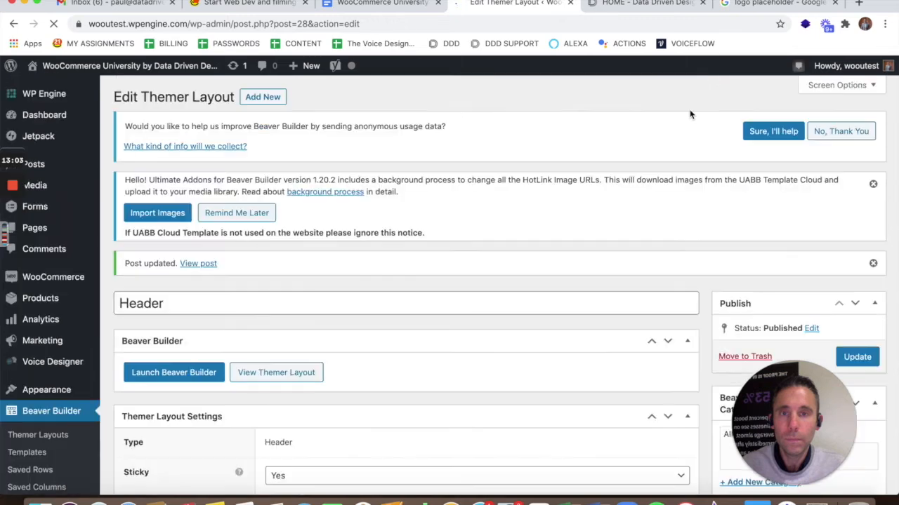
View the updated header, reopen it in Beaver Builder, and open the placeholder logo's Photo settings
{"action": "left_click", "coordinate": [198, 264]}
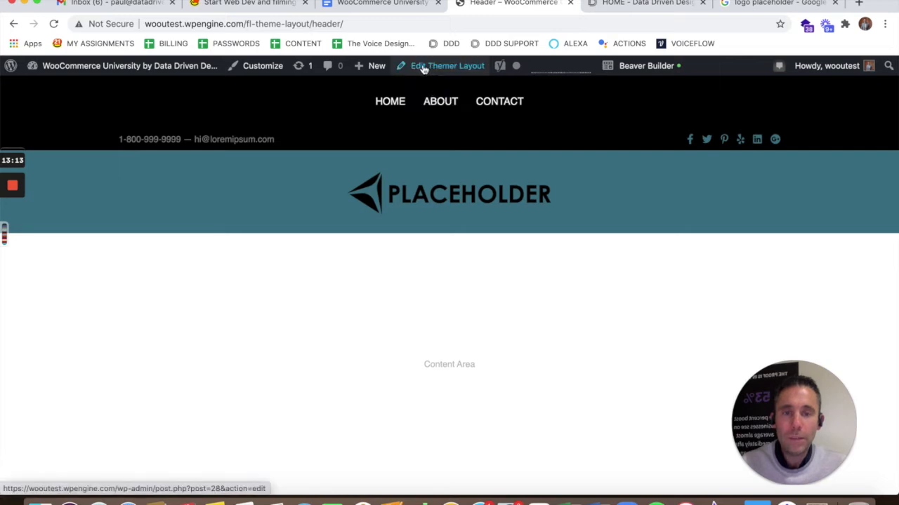
{"action": "left_click", "coordinate": [643, 67]}
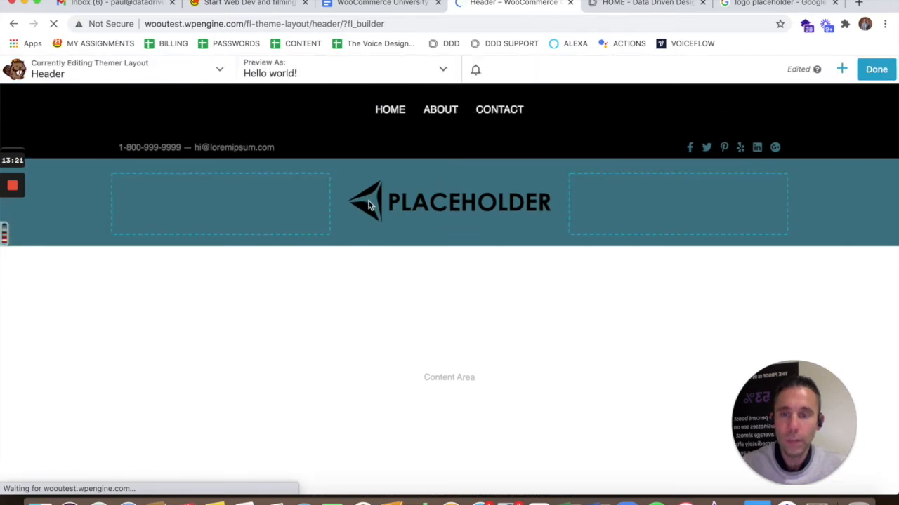
{"action": "mouse_move", "coordinate": [361, 196]}
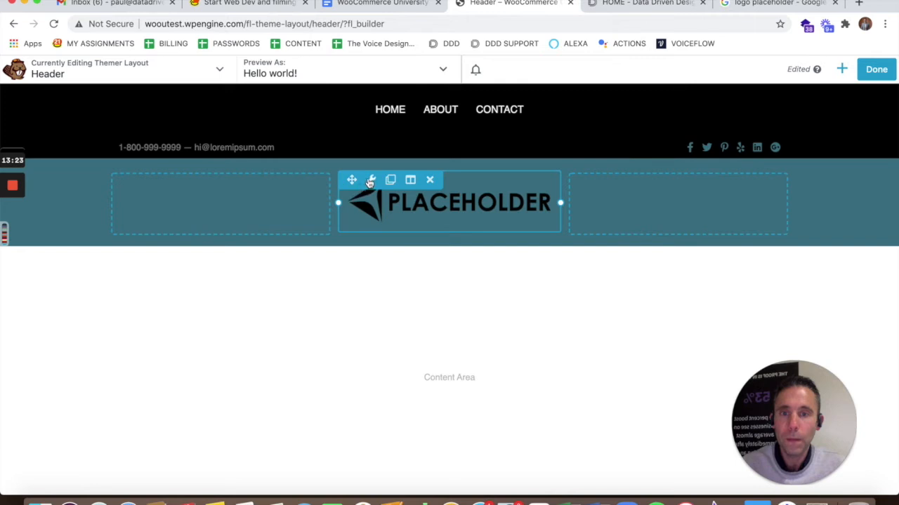
{"action": "left_click", "coordinate": [371, 182]}
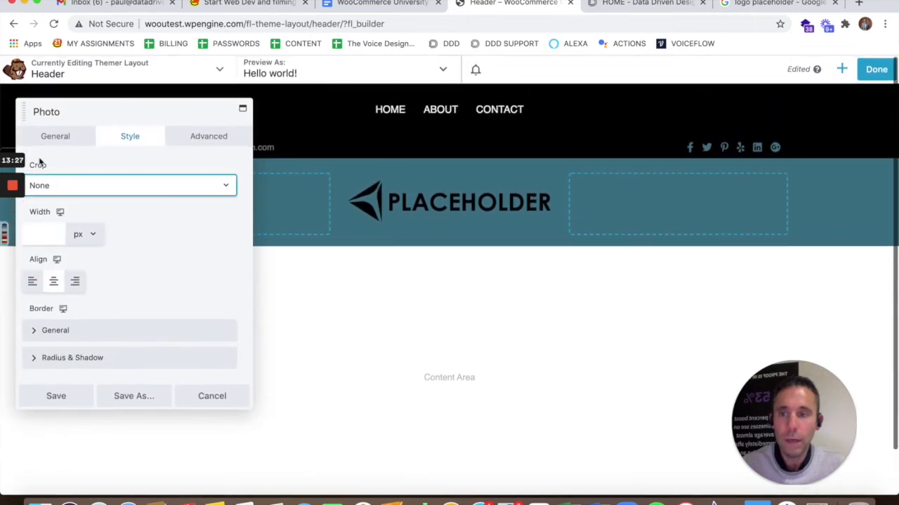
{"action": "left_click", "coordinate": [41, 140]}
{"action": "scroll", "coordinate": [116, 274], "scroll_direction": "down", "scroll_amount": 3}
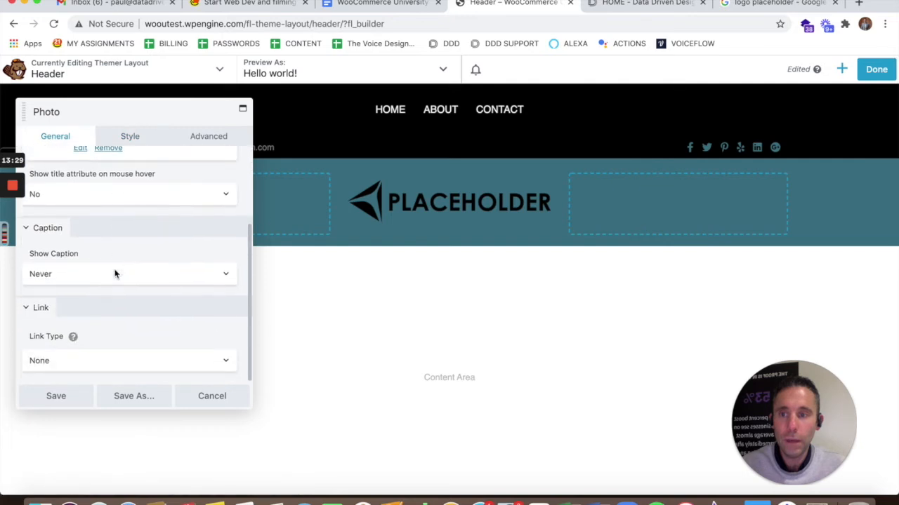
{"action": "left_click", "coordinate": [131, 357]}
{"action": "left_click", "coordinate": [120, 372]}
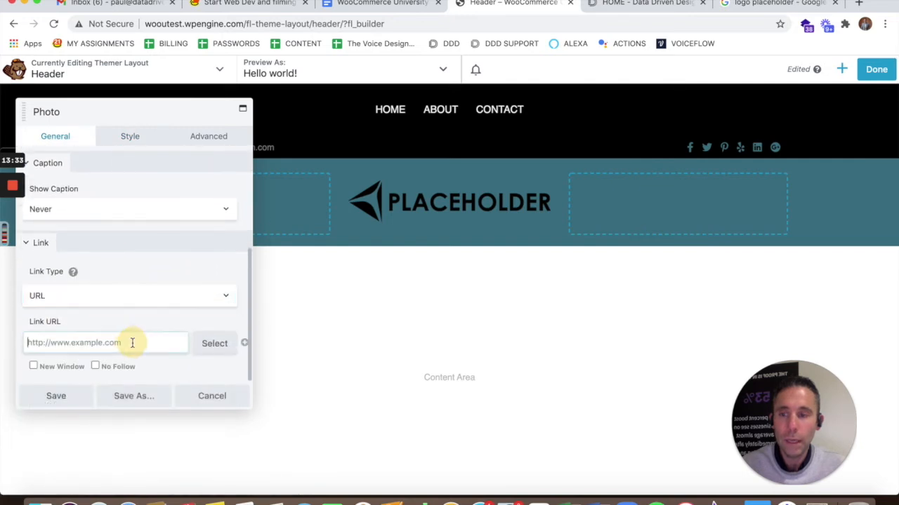
{"action": "left_click", "coordinate": [131, 342]}
{"action": "type", "text": "htt"}
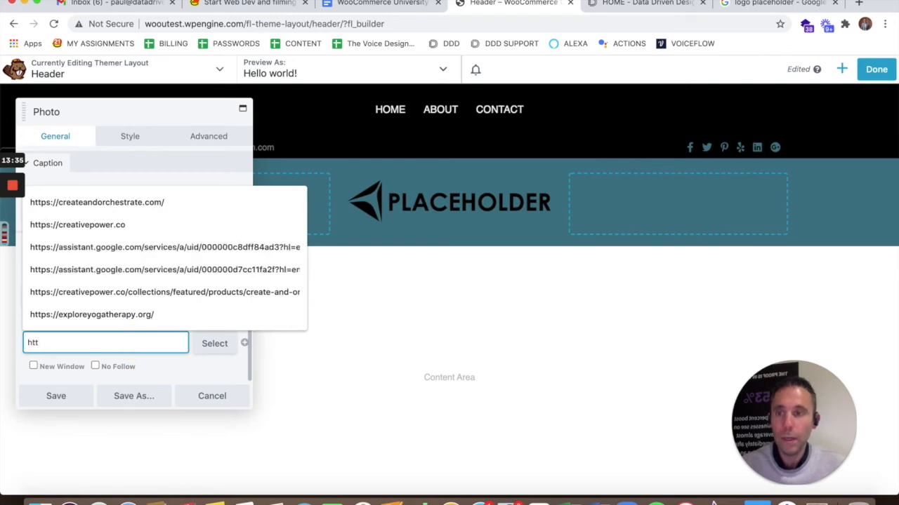
{"action": "type", "text": "ps:"}
{"action": "key", "text": "BackSpace"}
{"action": "type", "text": "s://wooutest.wpengine.com"}
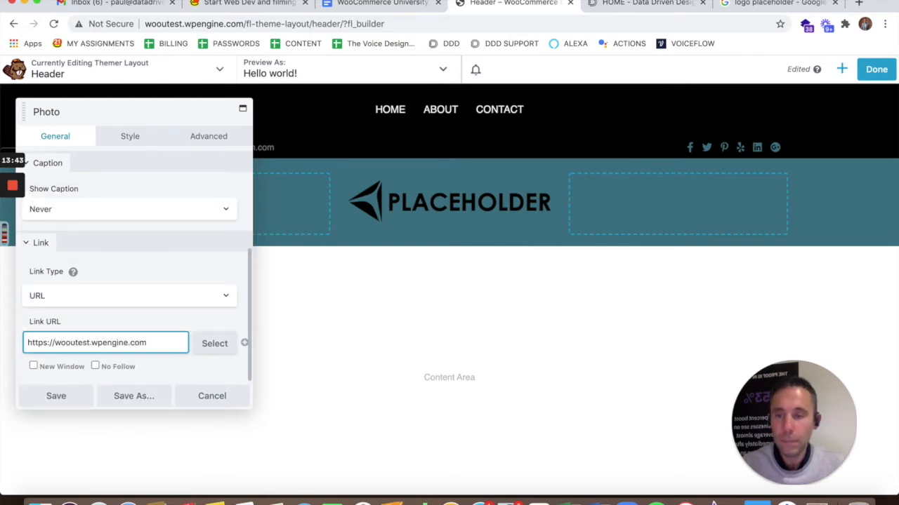
{"action": "left_click", "coordinate": [56, 397]}
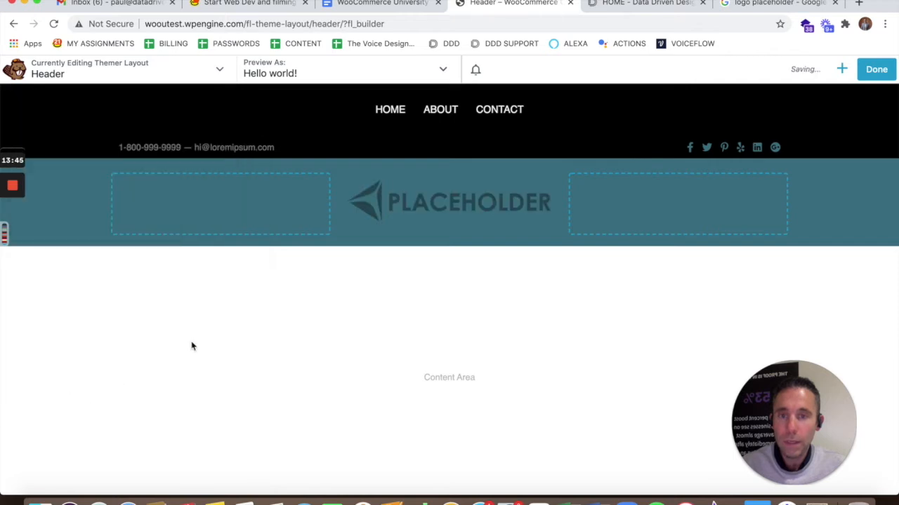
Reopen the logo's Photo settings, enlarge the settings window and bring up the Advanced animation options
{"action": "mouse_move", "coordinate": [402, 202]}
{"action": "left_click", "coordinate": [373, 182]}
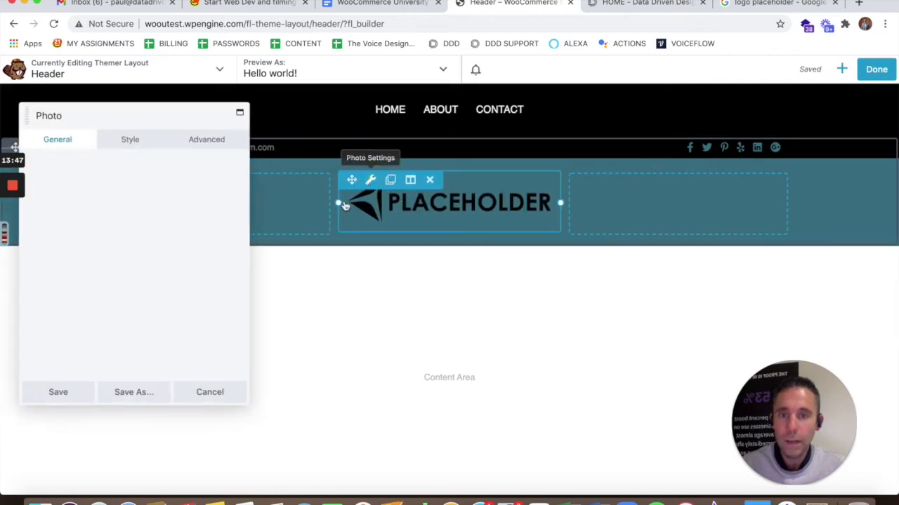
{"action": "left_click", "coordinate": [213, 140]}
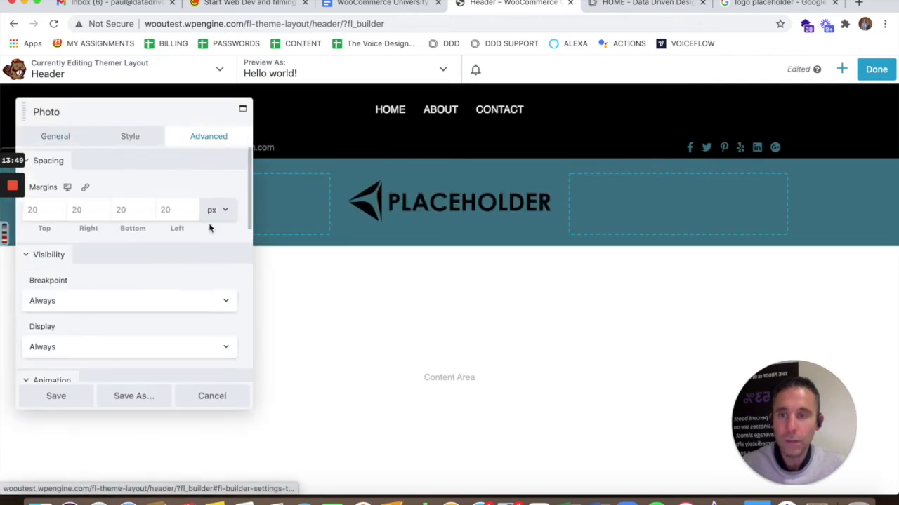
{"action": "left_click_drag", "start_coordinate": [249, 408], "coordinate": [327, 455]}
{"action": "scroll", "coordinate": [195, 353], "scroll_direction": "down", "scroll_amount": 5}
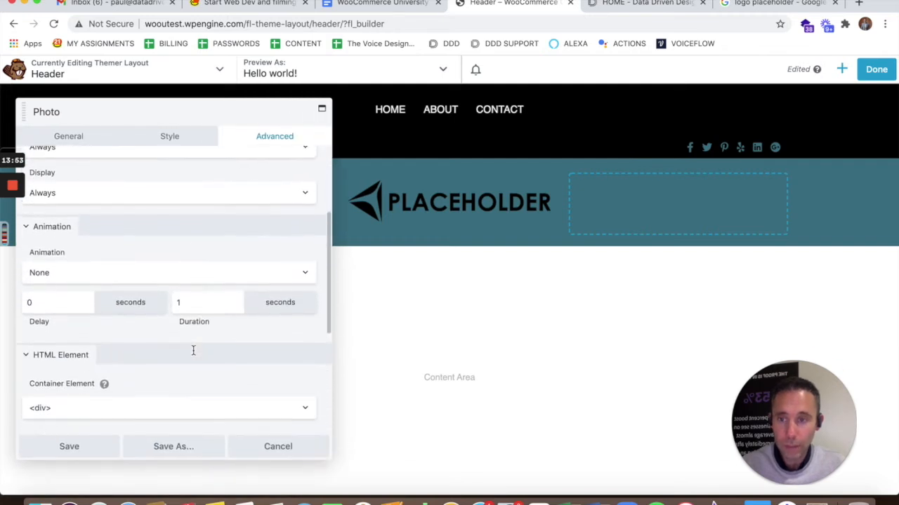
Try the Fade In, Fade Left and Fade Right animations on the placeholder logo
{"action": "left_click", "coordinate": [100, 260]}
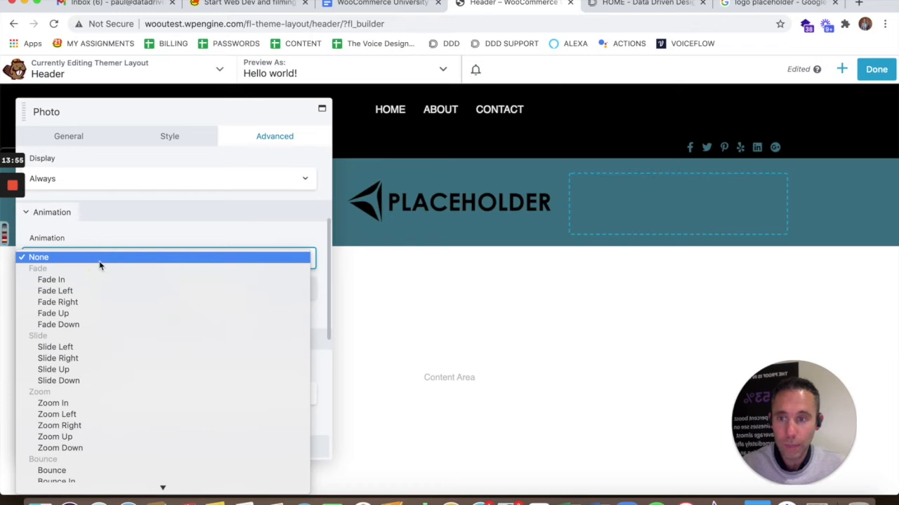
{"action": "left_click", "coordinate": [99, 279]}
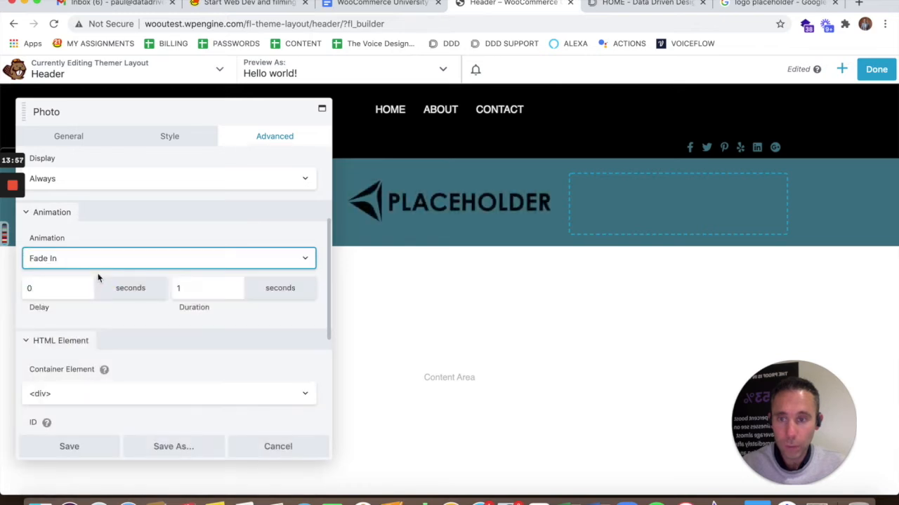
{"action": "left_click", "coordinate": [92, 257]}
{"action": "left_click", "coordinate": [91, 269]}
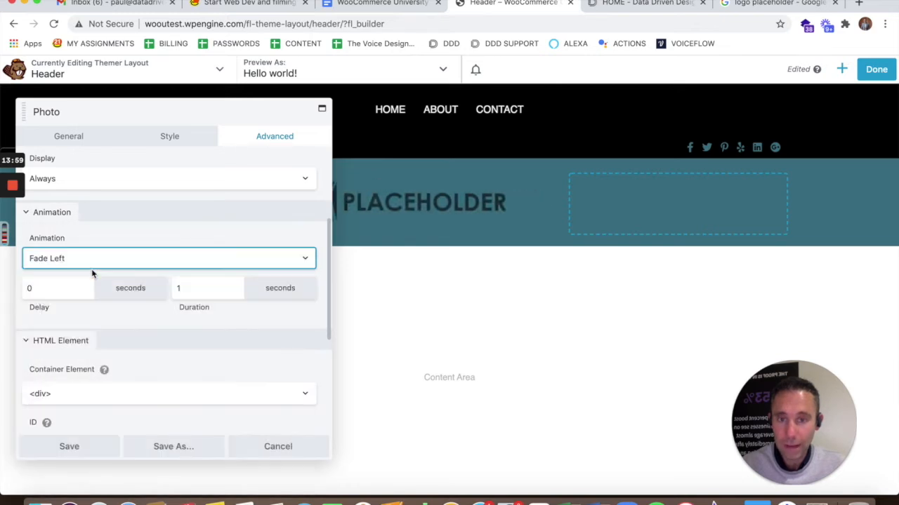
{"action": "left_click", "coordinate": [94, 258]}
{"action": "left_click", "coordinate": [96, 271]}
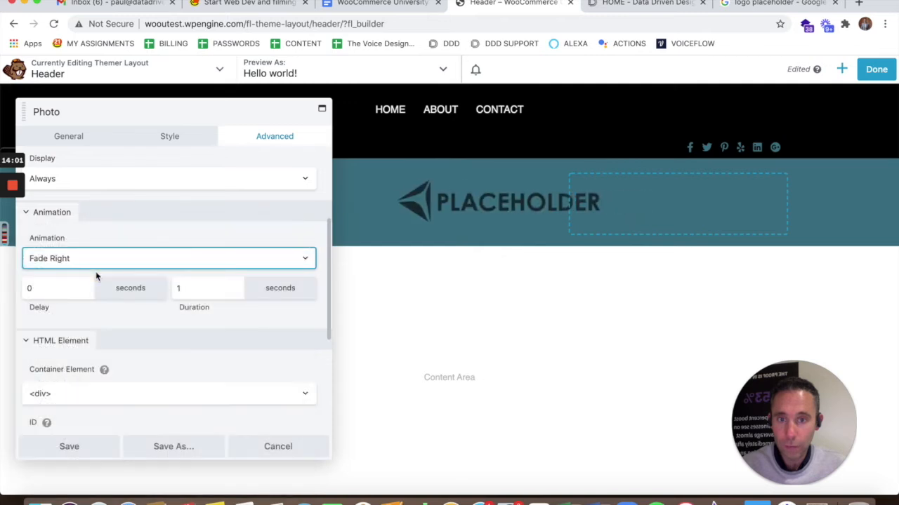
Set the logo's animation to Fade Up, look through the remaining animation choices, and save the Photo module
{"action": "left_click", "coordinate": [99, 259]}
{"action": "left_click", "coordinate": [97, 273]}
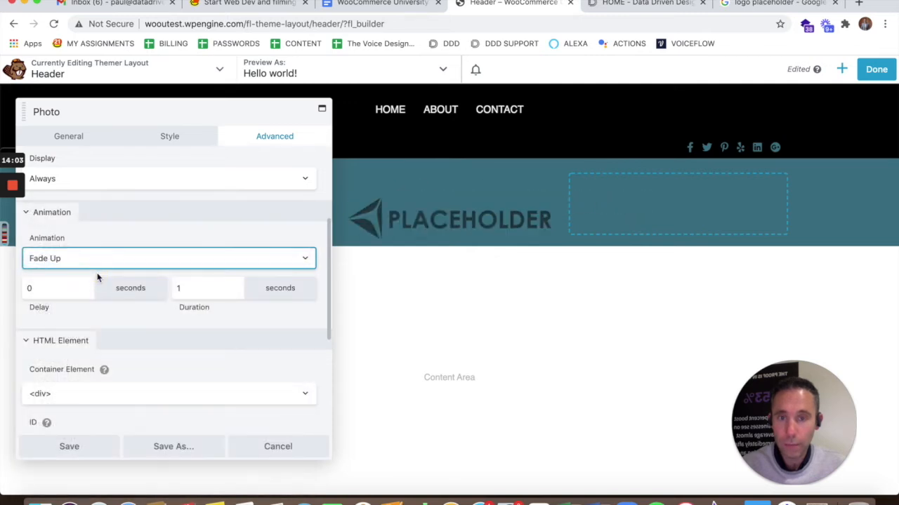
{"action": "left_click", "coordinate": [110, 256]}
{"action": "scroll", "coordinate": [106, 325], "scroll_direction": "down", "scroll_amount": 8}
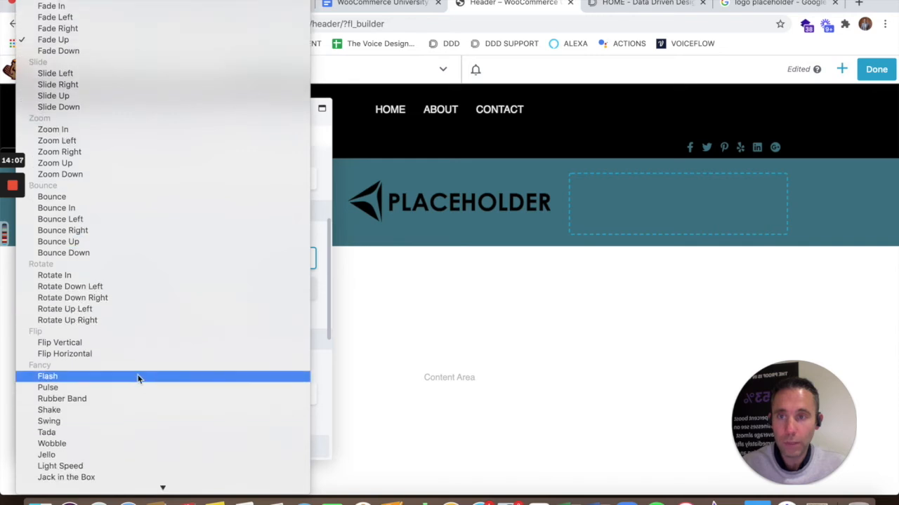
{"action": "left_click", "coordinate": [329, 424]}
{"action": "left_click", "coordinate": [90, 446]}
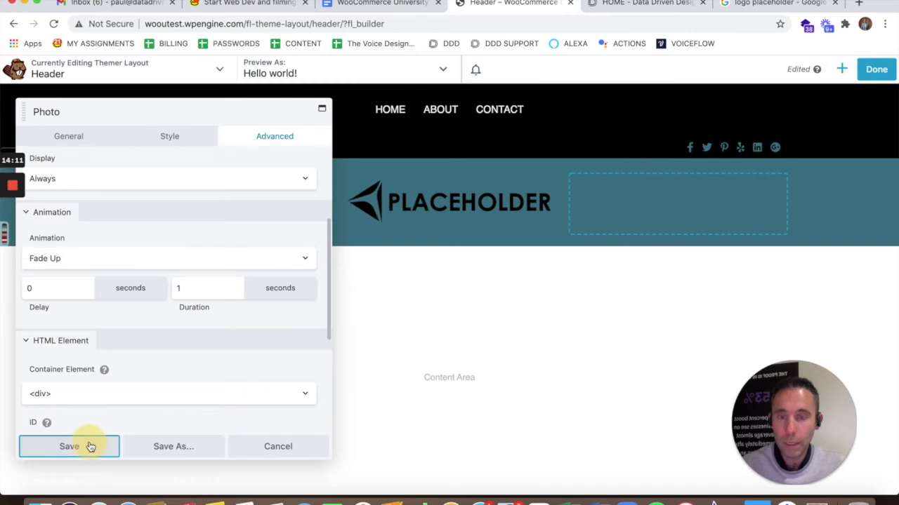
Publish the header layout and test the logo's link and the header's scrolling behavior on the home page
{"action": "left_click", "coordinate": [876, 69]}
{"action": "left_click", "coordinate": [832, 73]}
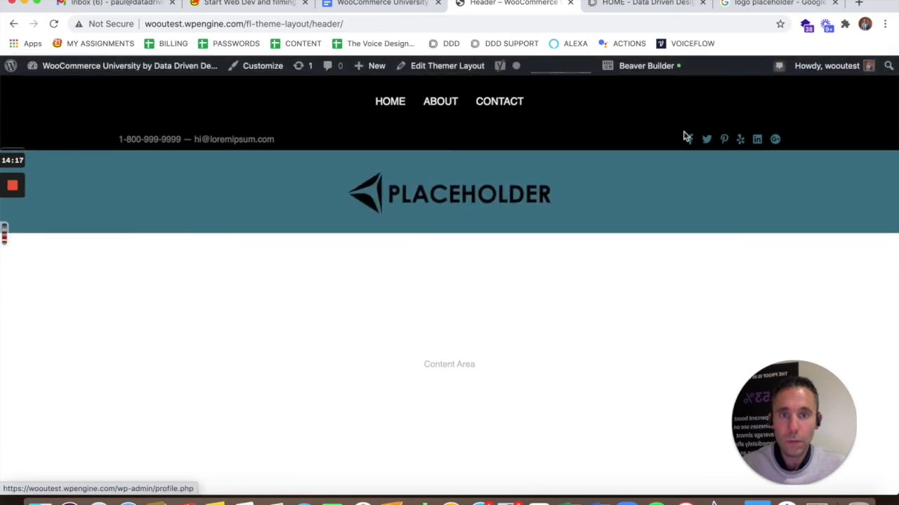
{"action": "left_click", "coordinate": [463, 194]}
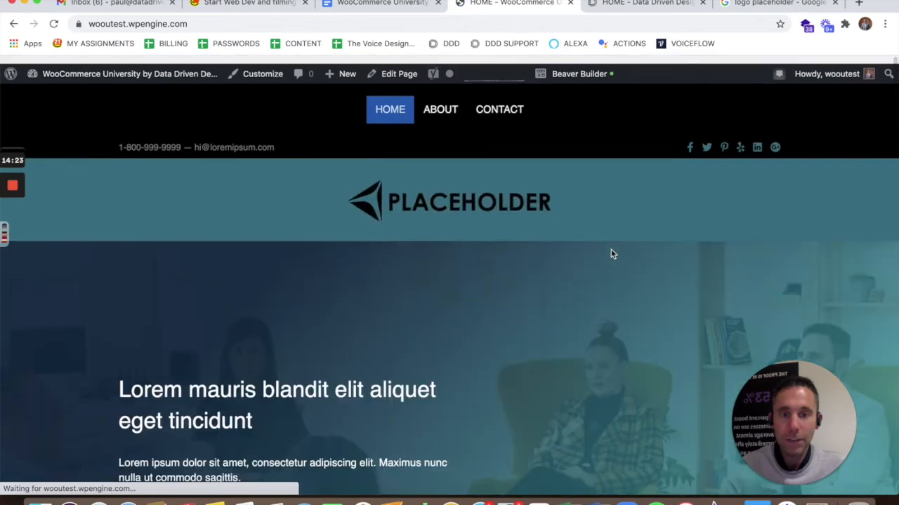
{"action": "scroll", "coordinate": [554, 344], "scroll_direction": "down", "scroll_amount": 10}
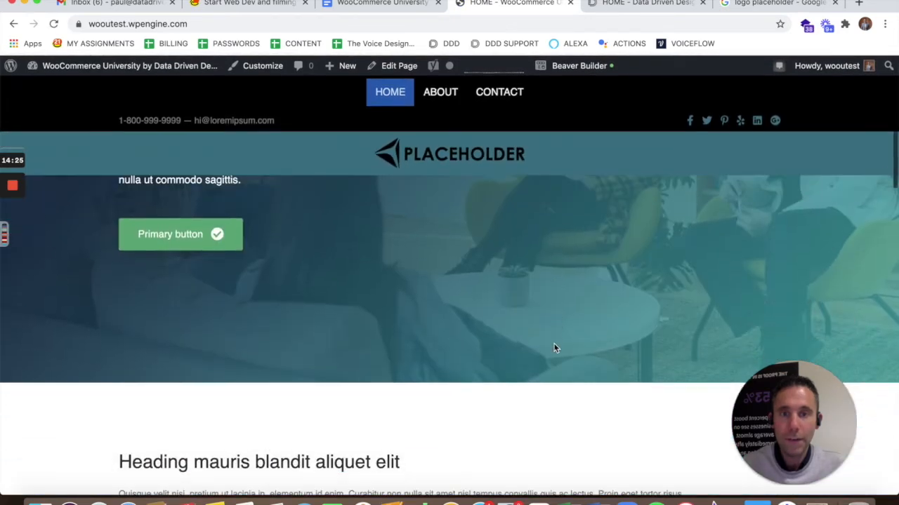
{"action": "scroll", "coordinate": [554, 348], "scroll_direction": "down", "scroll_amount": 15}
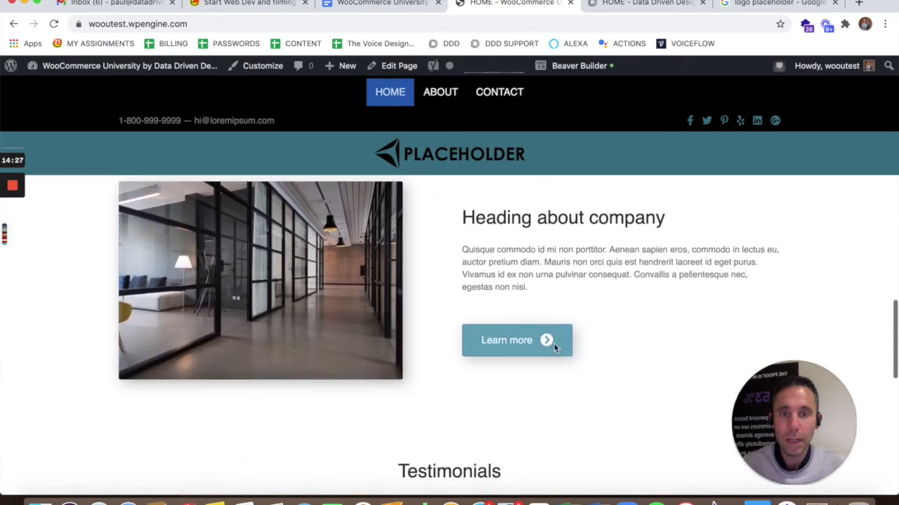
{"action": "scroll", "coordinate": [554, 348], "scroll_direction": "down", "scroll_amount": 5}
{"action": "scroll", "coordinate": [554, 344], "scroll_direction": "up", "scroll_amount": 20}
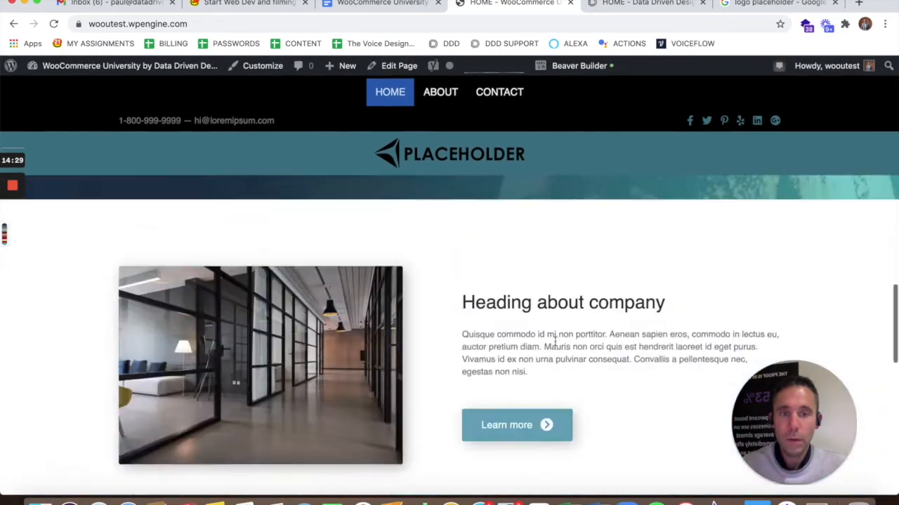
{"action": "scroll", "coordinate": [556, 344], "scroll_direction": "up", "scroll_amount": 3}
Open the Header layout in Beaver Builder from the home page and copy Teal Blue #397688 from the saved colors
{"action": "mouse_move", "coordinate": [574, 67]}
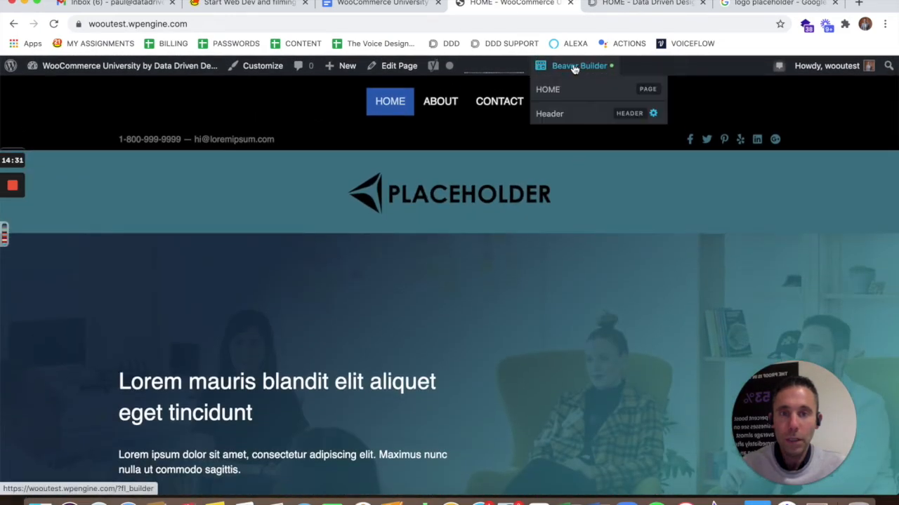
{"action": "left_click", "coordinate": [551, 115]}
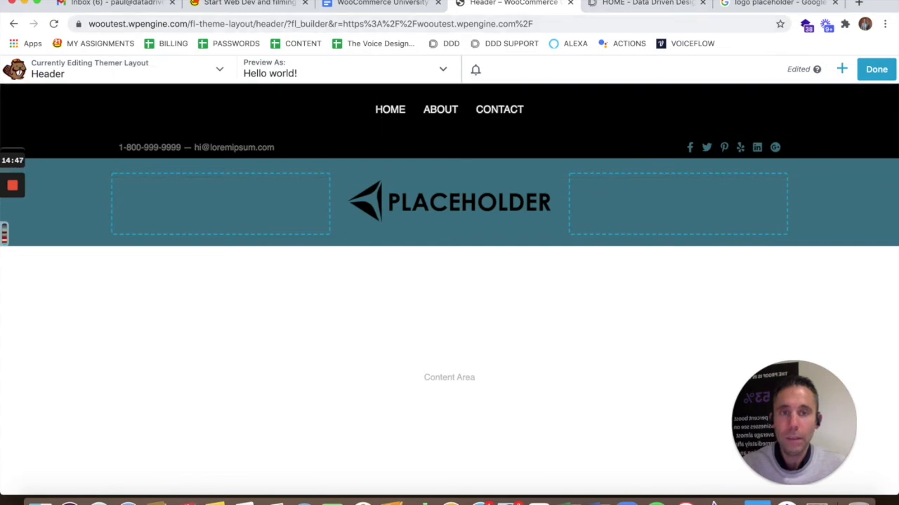
{"action": "left_click", "coordinate": [626, 0]}
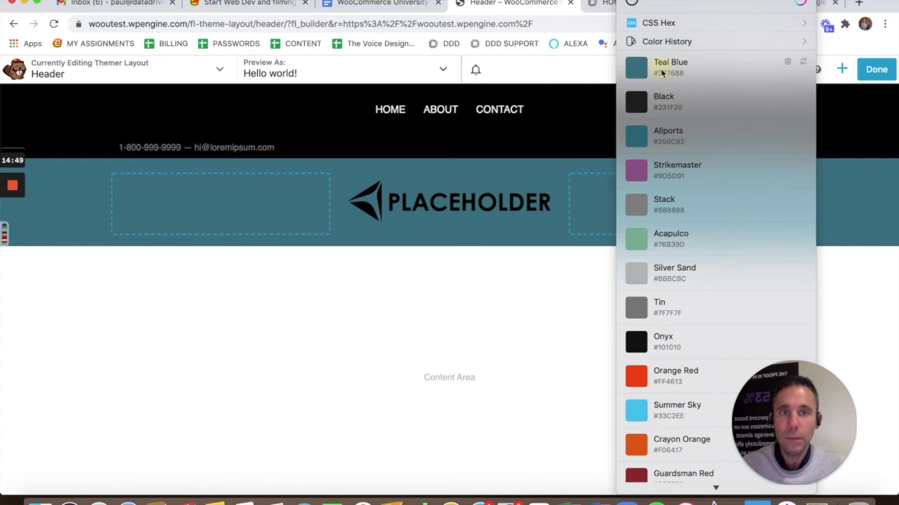
{"action": "left_click", "coordinate": [662, 73]}
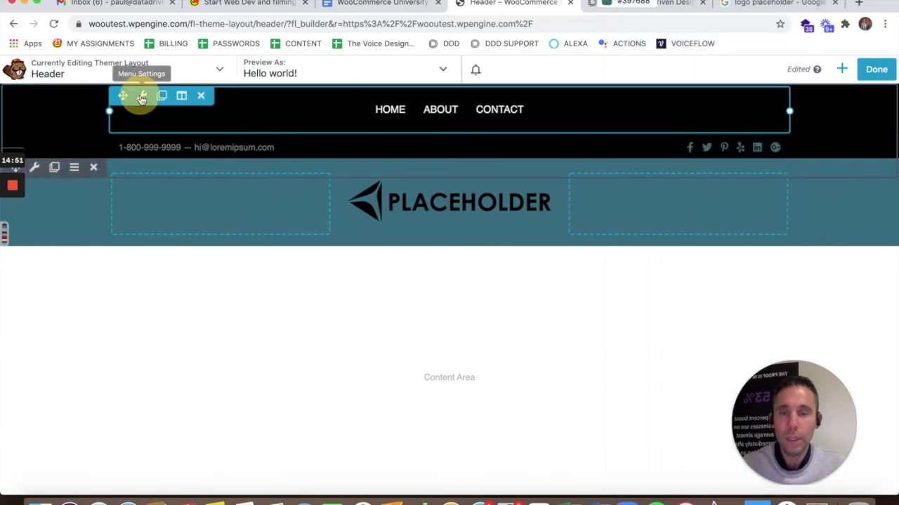
Open the Menu module's style settings and clear its link hover background color
{"action": "left_click", "coordinate": [144, 97]}
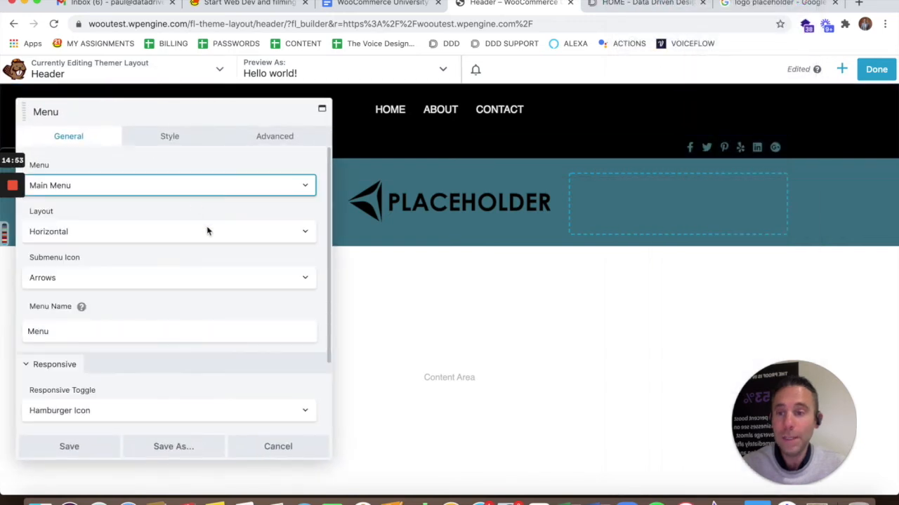
{"action": "left_click", "coordinate": [170, 137]}
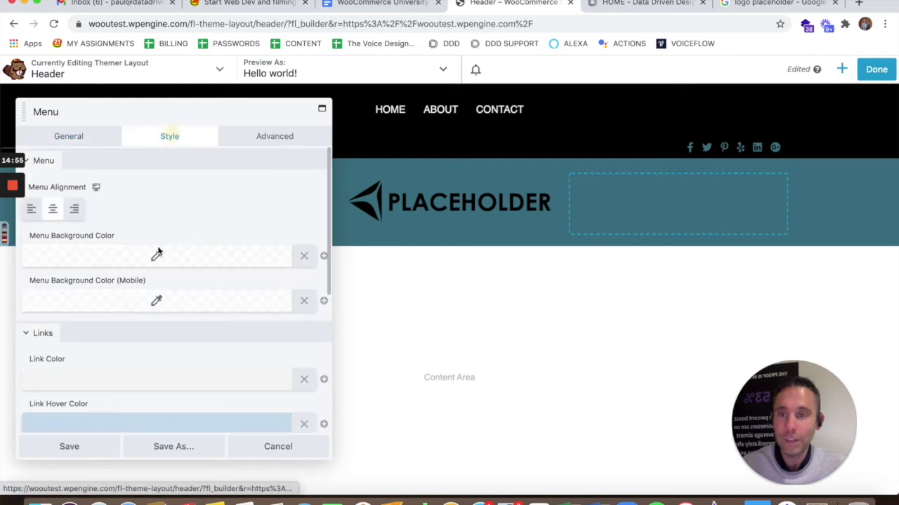
{"action": "scroll", "coordinate": [166, 241], "scroll_direction": "down", "scroll_amount": 1}
{"action": "scroll", "coordinate": [166, 241], "scroll_direction": "down", "scroll_amount": 3}
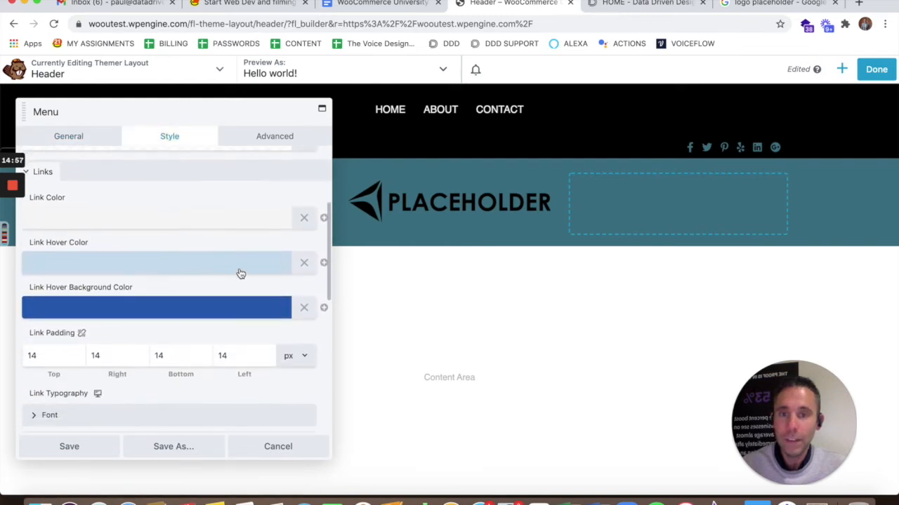
{"action": "left_click", "coordinate": [305, 309]}
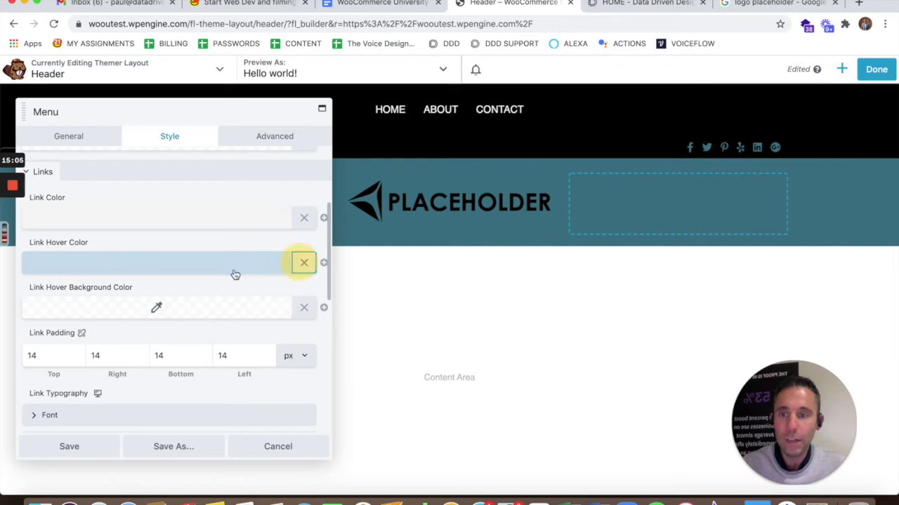
Set the menu's link hover color to #397688 and save the Menu module
{"action": "left_click", "coordinate": [160, 263]}
{"action": "triple_click", "coordinate": [135, 286]}
{"action": "type", "text": "#397688"}
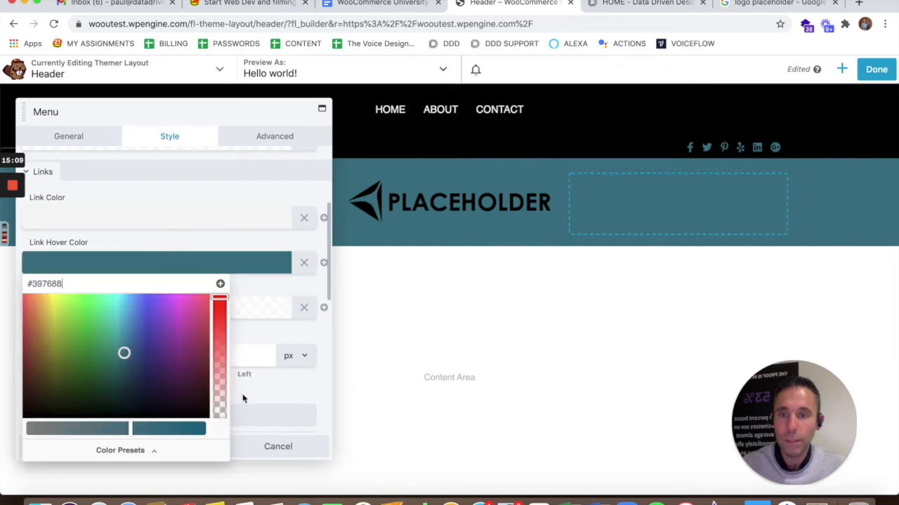
{"action": "left_click", "coordinate": [263, 399]}
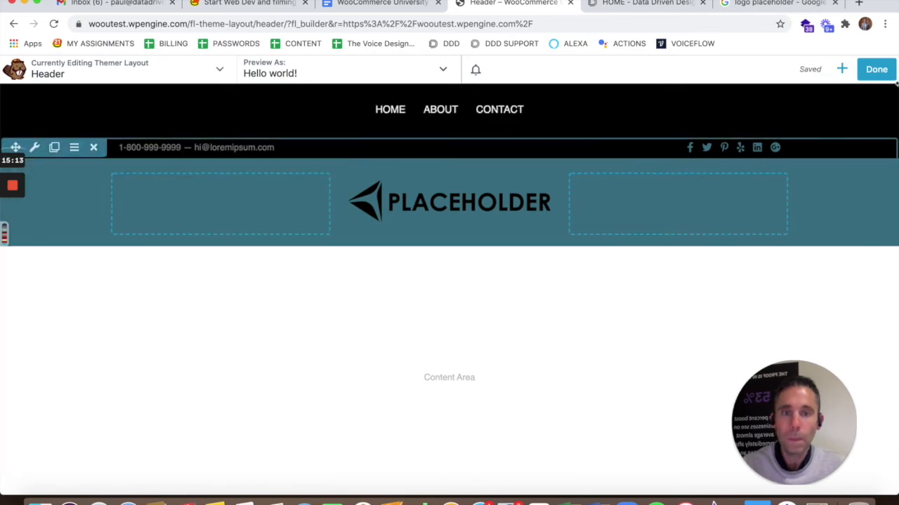
Publish the header layout, reload the home page and check the menu link colors and header while scrolling
{"action": "left_click", "coordinate": [876, 70]}
{"action": "left_click", "coordinate": [816, 68]}
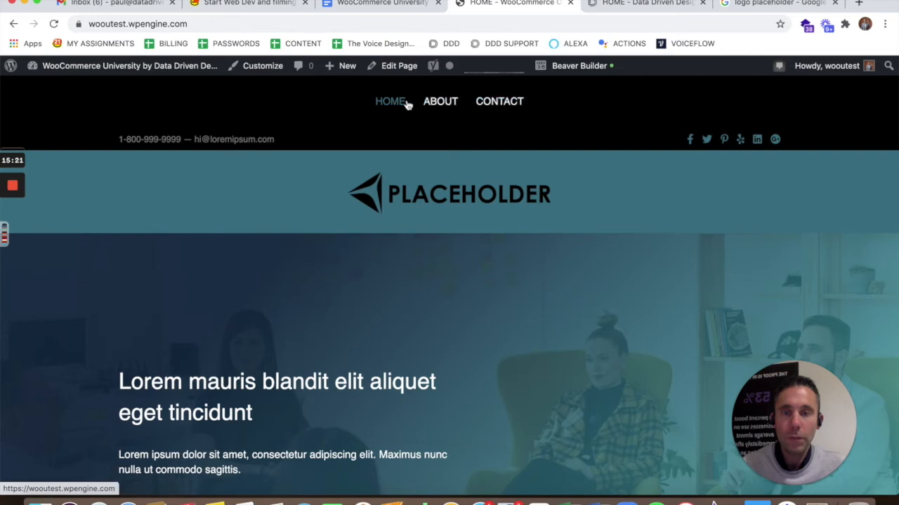
{"action": "left_click", "coordinate": [53, 23]}
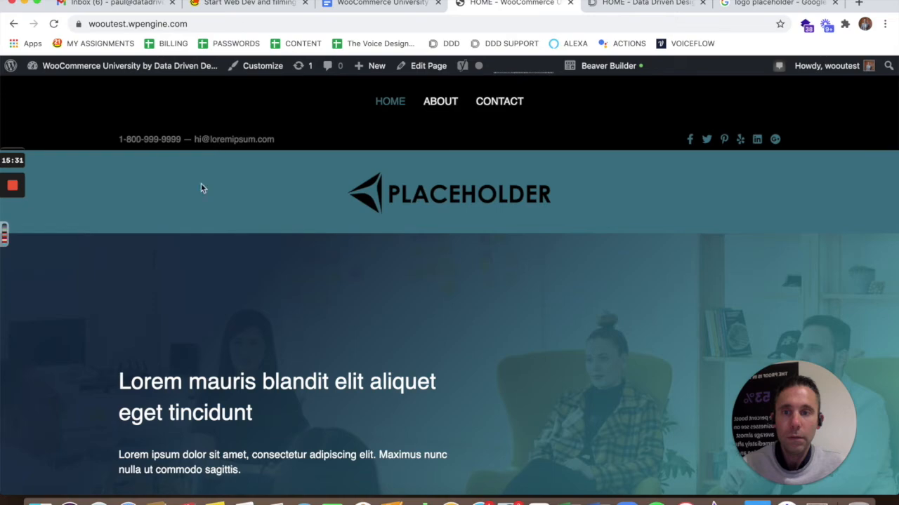
{"action": "scroll", "coordinate": [363, 262], "scroll_direction": "down", "scroll_amount": 15}
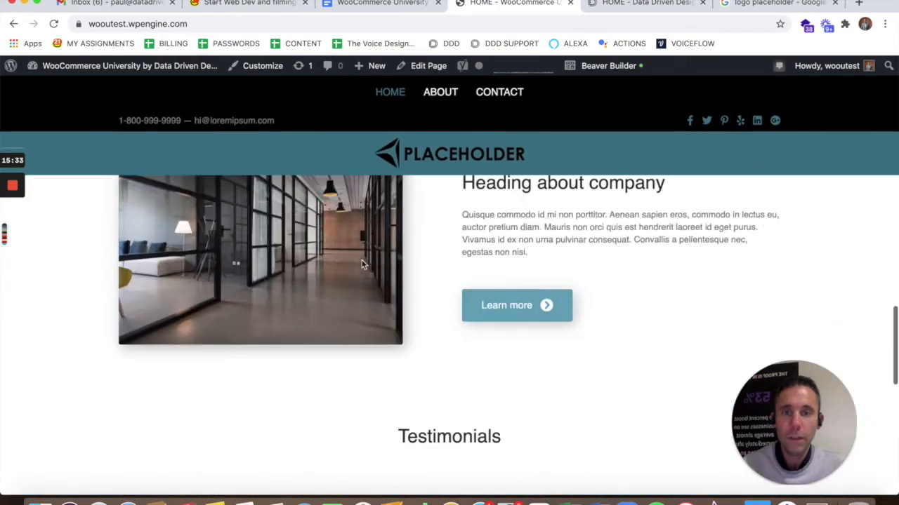
{"action": "scroll", "coordinate": [363, 264], "scroll_direction": "up", "scroll_amount": 15}
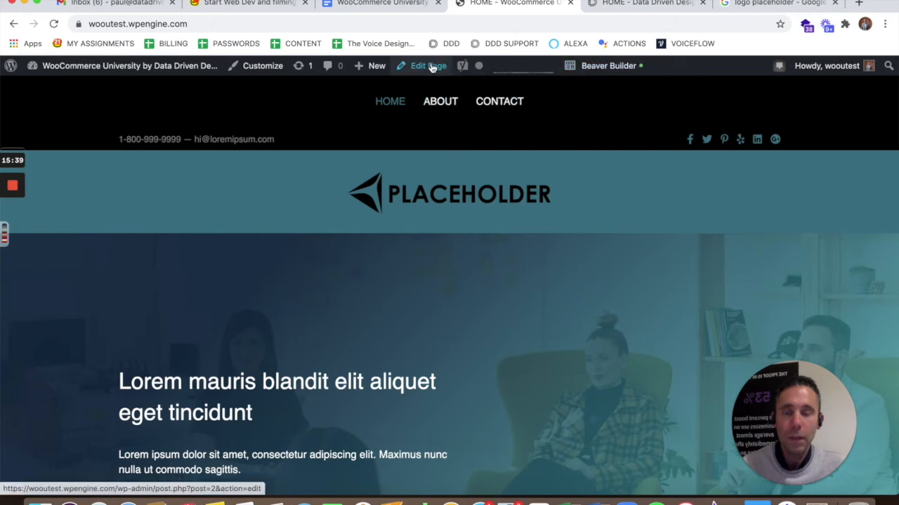
{"action": "left_click", "coordinate": [593, 67]}
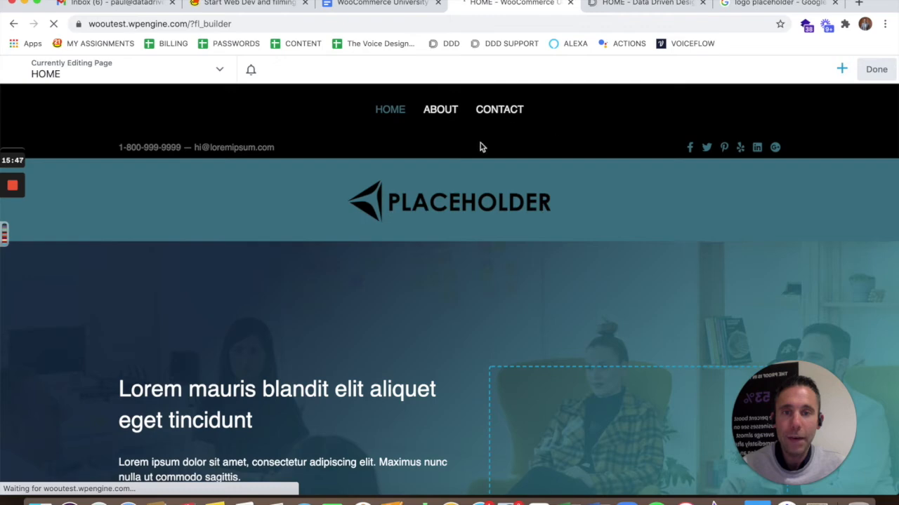
{"action": "left_click", "coordinate": [841, 70]}
{"action": "left_click", "coordinate": [743, 105]}
{"action": "left_click_drag", "start_coordinate": [516, 156], "coordinate": [436, 140]}
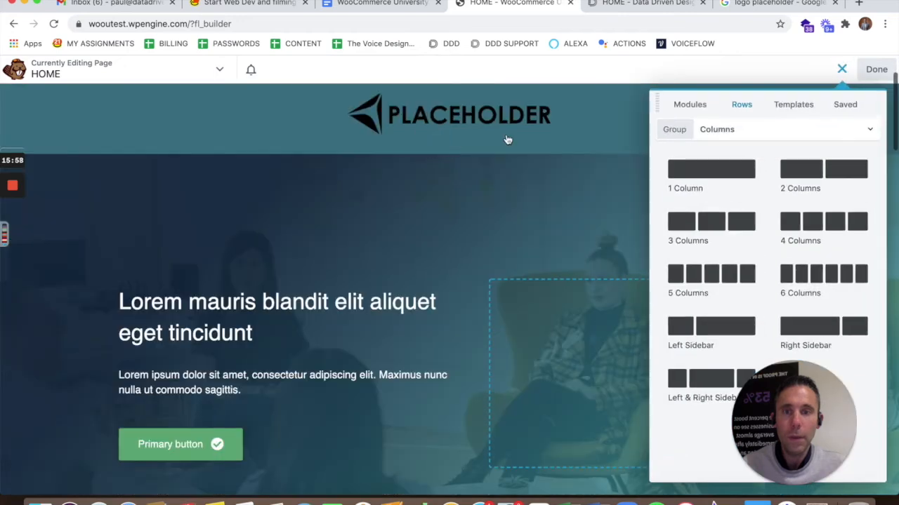
{"action": "left_click", "coordinate": [841, 69]}
{"action": "left_click", "coordinate": [870, 70]}
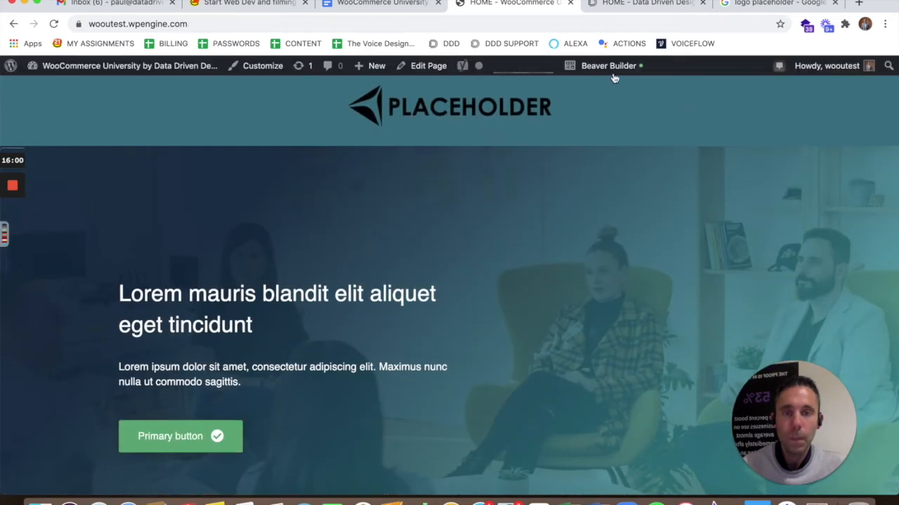
Open the Header layout in Beaver Builder and add a 3-column row between the menu and the contact bar
{"action": "mouse_move", "coordinate": [604, 72]}
{"action": "left_click", "coordinate": [583, 114]}
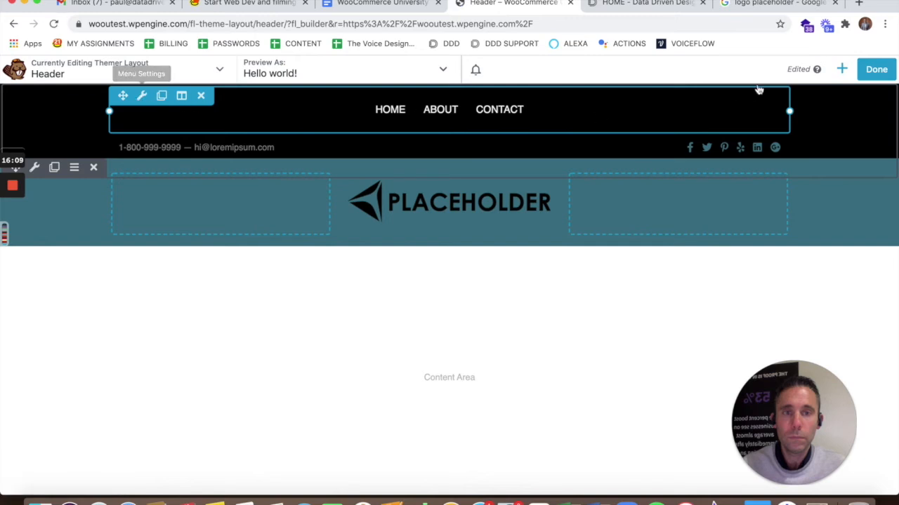
{"action": "left_click", "coordinate": [840, 69]}
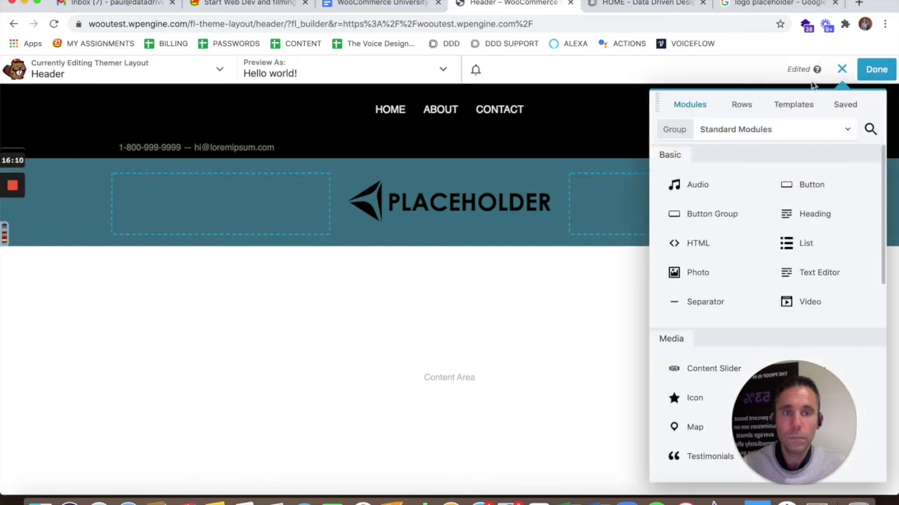
{"action": "left_click", "coordinate": [741, 106]}
{"action": "left_click_drag", "start_coordinate": [692, 222], "coordinate": [437, 205]}
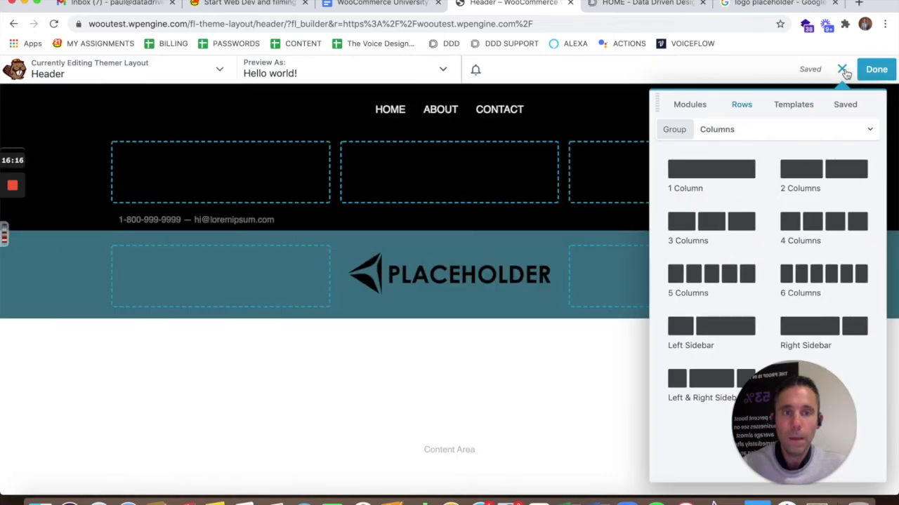
Move the contact text, menu and social icons into the three new columns and delete the two emptied columns below them
{"action": "left_click", "coordinate": [843, 70]}
{"action": "left_click_drag", "start_coordinate": [122, 224], "coordinate": [159, 144]}
{"action": "left_click_drag", "start_coordinate": [123, 94], "coordinate": [385, 184]}
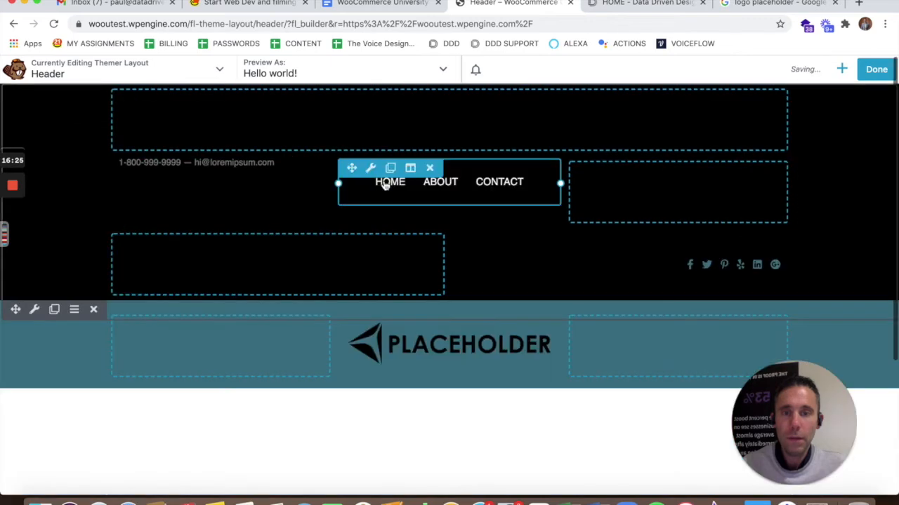
{"action": "left_click_drag", "start_coordinate": [466, 264], "coordinate": [601, 178]}
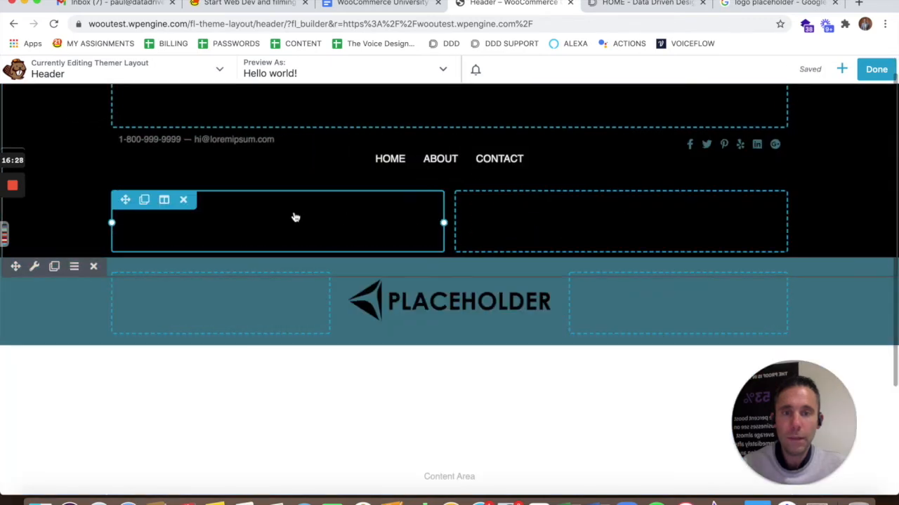
{"action": "left_click", "coordinate": [184, 200]}
{"action": "left_click", "coordinate": [184, 201]}
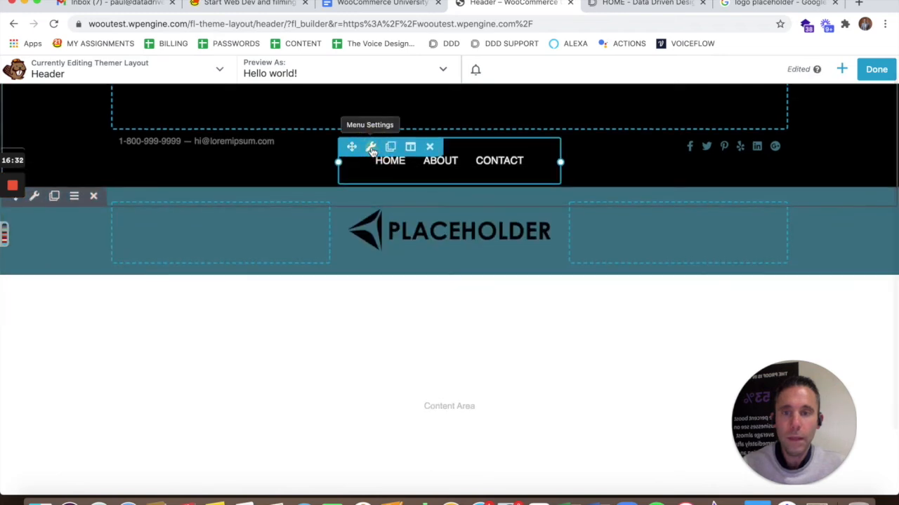
Set the Menu module's top margin to 0 px, save it, and delete the empty full-width column above the three columns
{"action": "left_click", "coordinate": [371, 148]}
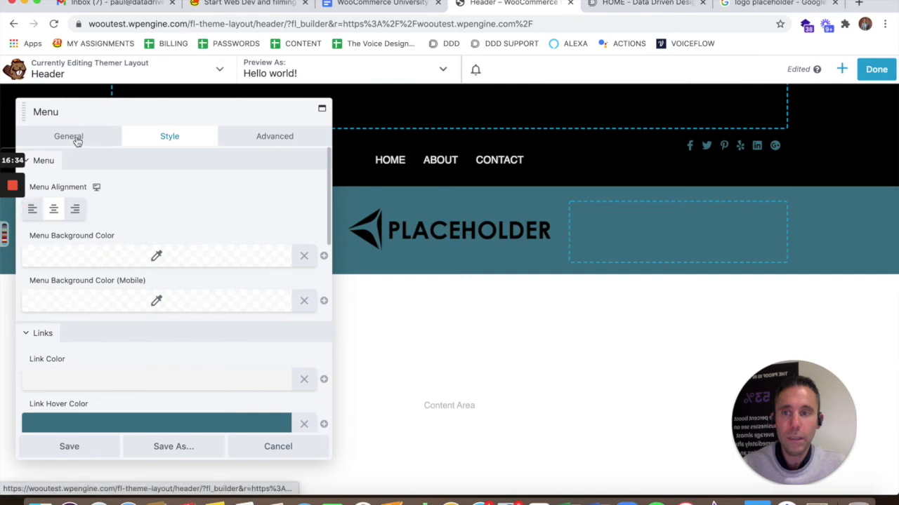
{"action": "left_click", "coordinate": [76, 138]}
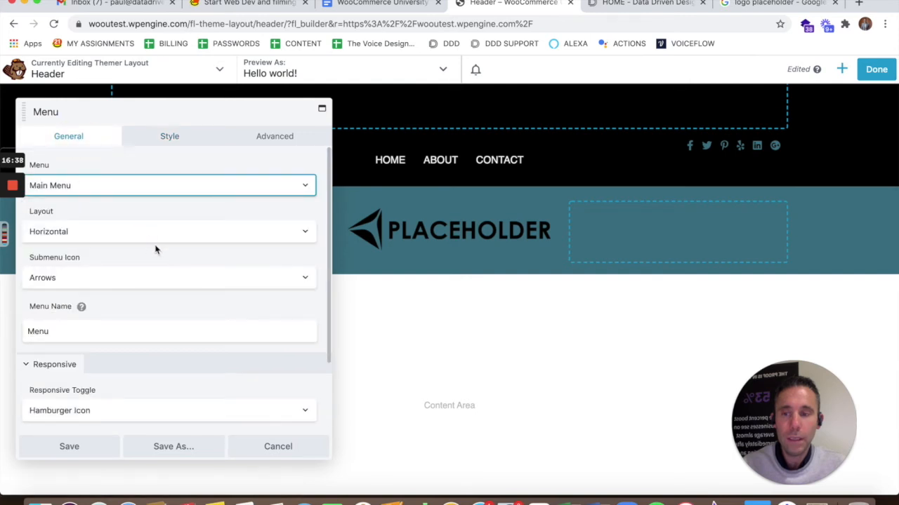
{"action": "scroll", "coordinate": [156, 250], "scroll_direction": "down", "scroll_amount": 3}
{"action": "left_click", "coordinate": [169, 136]}
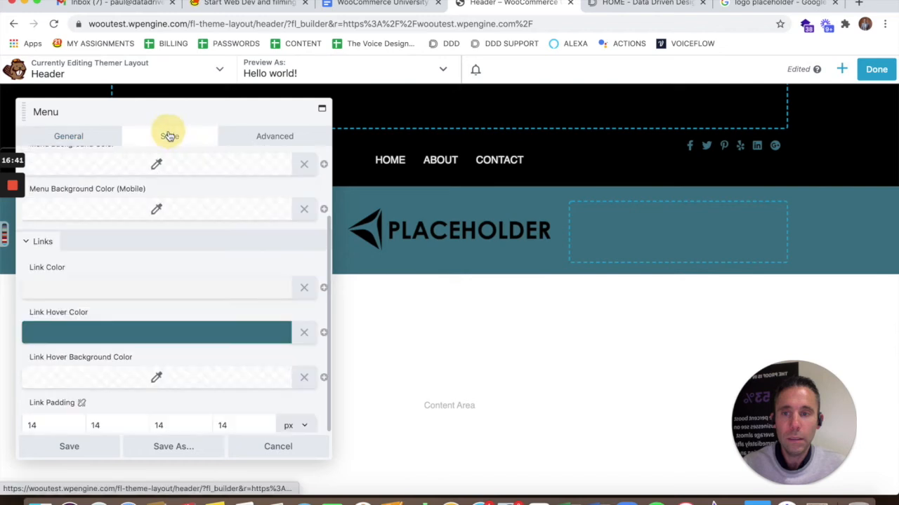
{"action": "scroll", "coordinate": [234, 224], "scroll_direction": "down", "scroll_amount": 10}
{"action": "scroll", "coordinate": [234, 225], "scroll_direction": "down", "scroll_amount": 2}
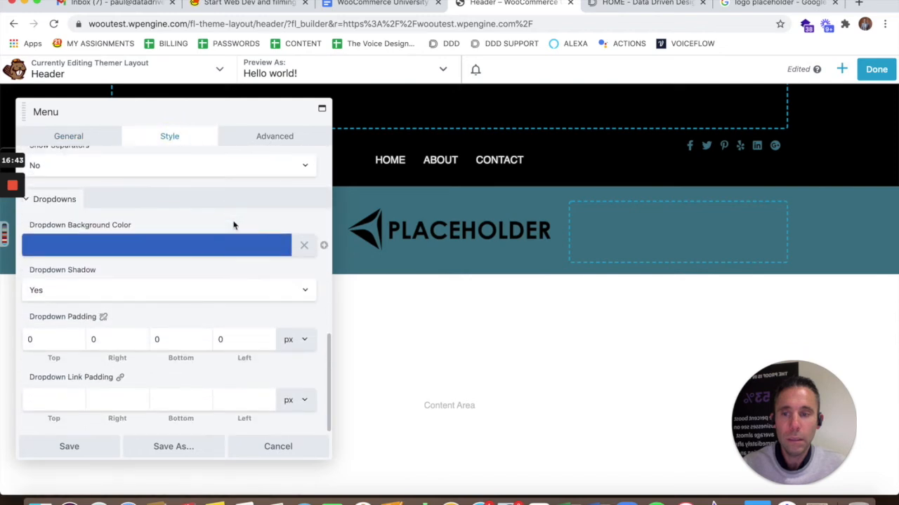
{"action": "scroll", "coordinate": [234, 225], "scroll_direction": "up", "scroll_amount": 10}
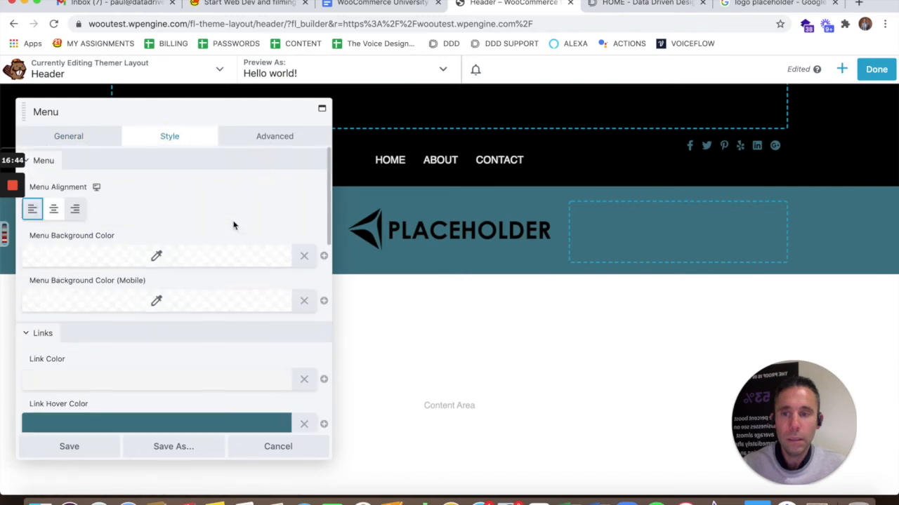
{"action": "left_click", "coordinate": [271, 136]}
{"action": "type", "text": "0"}
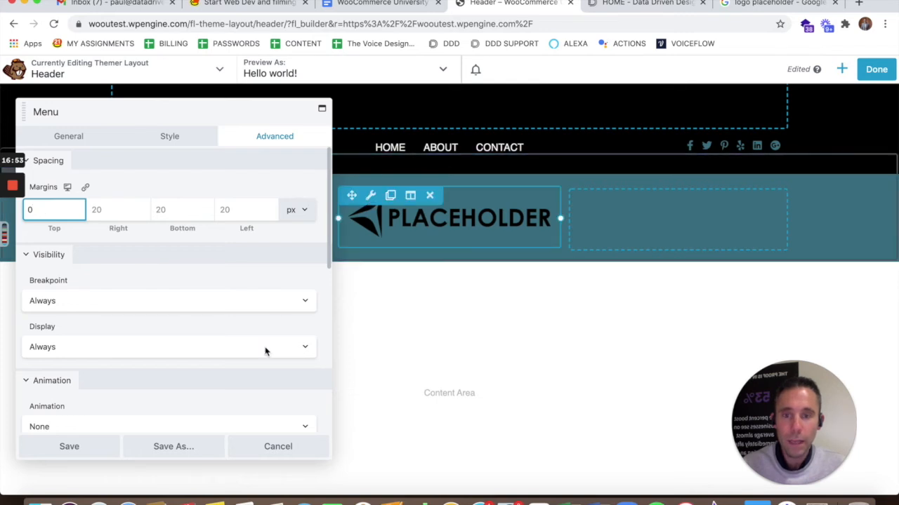
{"action": "left_click", "coordinate": [106, 445]}
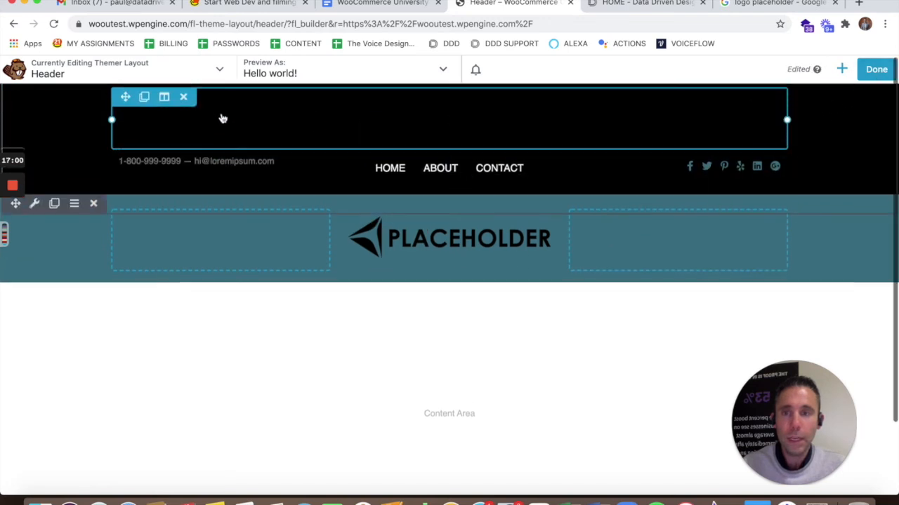
{"action": "left_click", "coordinate": [186, 96]}
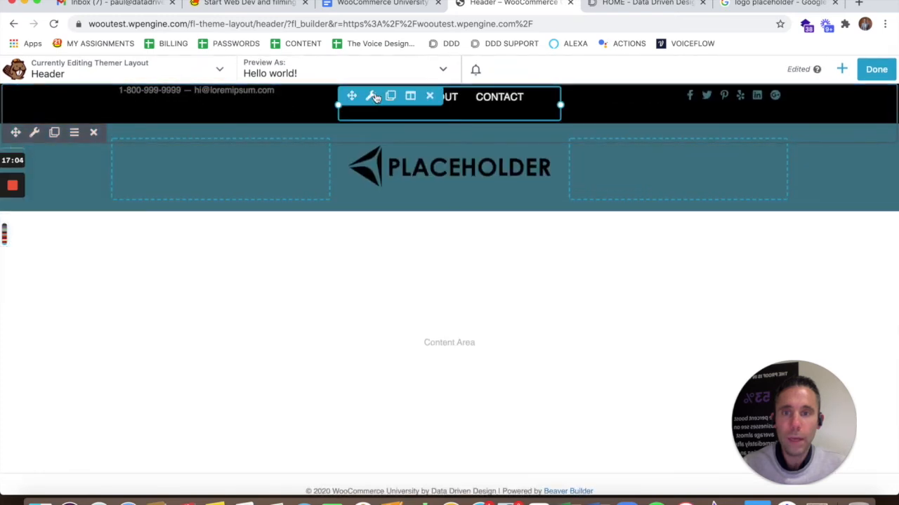
{"action": "left_click", "coordinate": [371, 96]}
{"action": "left_click", "coordinate": [54, 211]}
{"action": "type", "text": "20"}
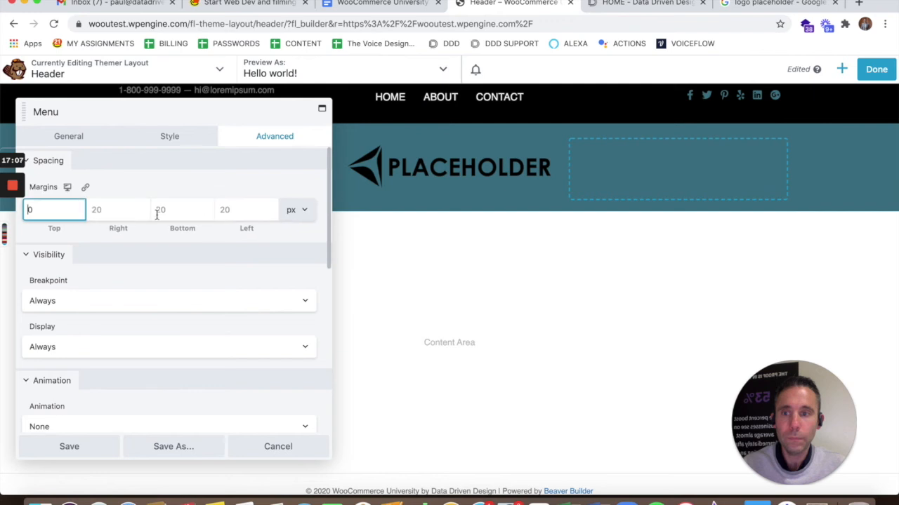
{"action": "key", "text": "BackSpace"}
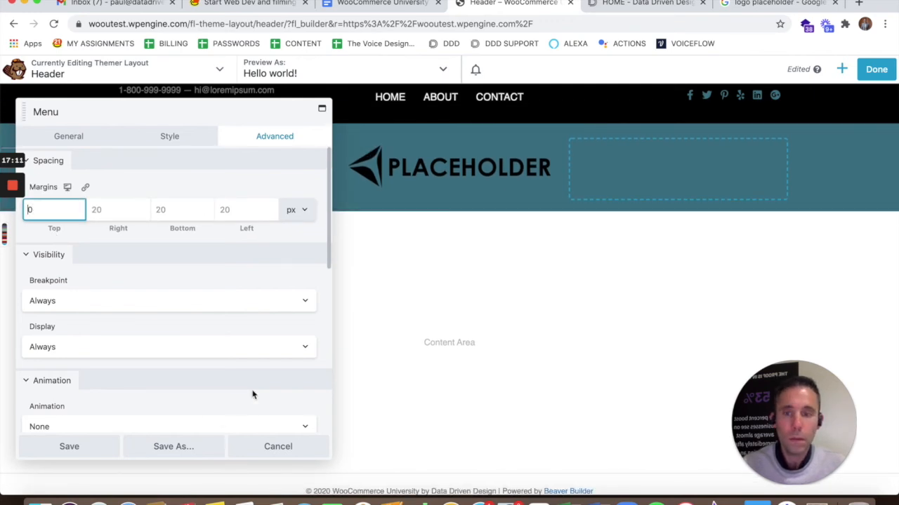
{"action": "left_click", "coordinate": [74, 447]}
Set the top margin of the contact text's HTML module to 20 px and save it
{"action": "mouse_move", "coordinate": [118, 94]}
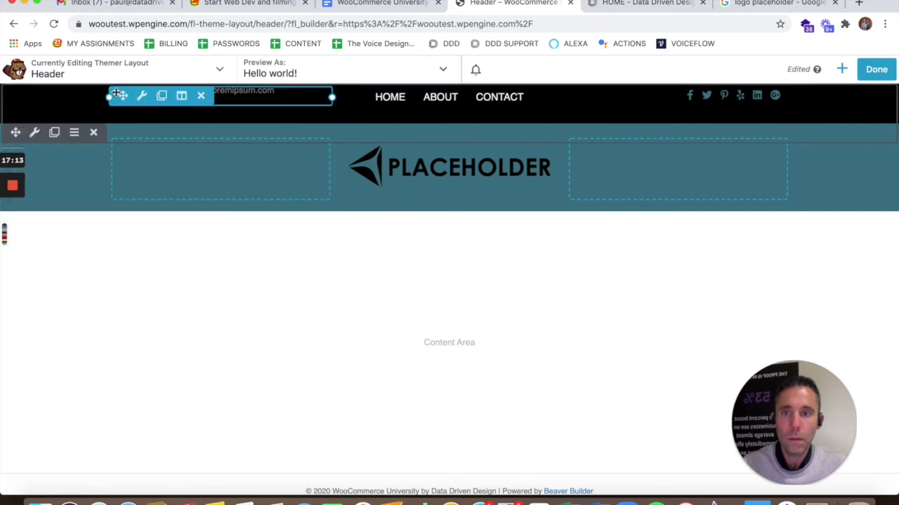
{"action": "left_click", "coordinate": [143, 96]}
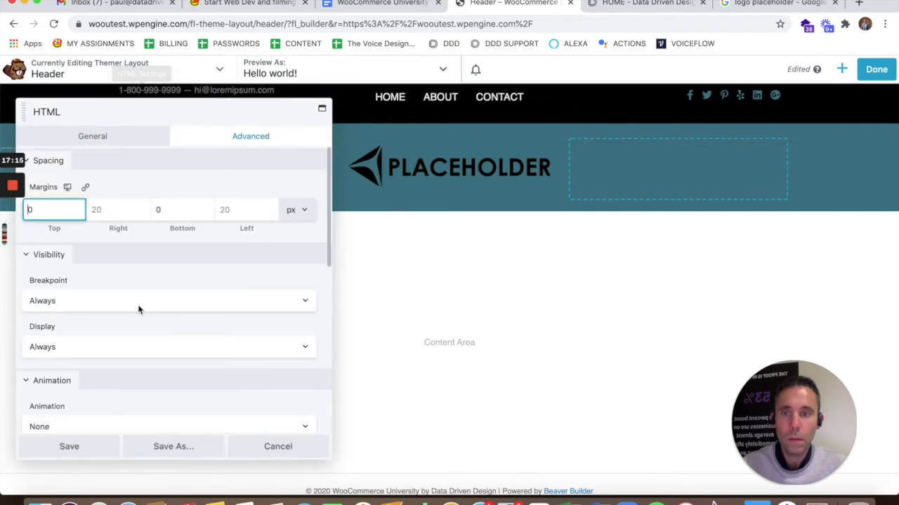
{"action": "type", "text": "20"}
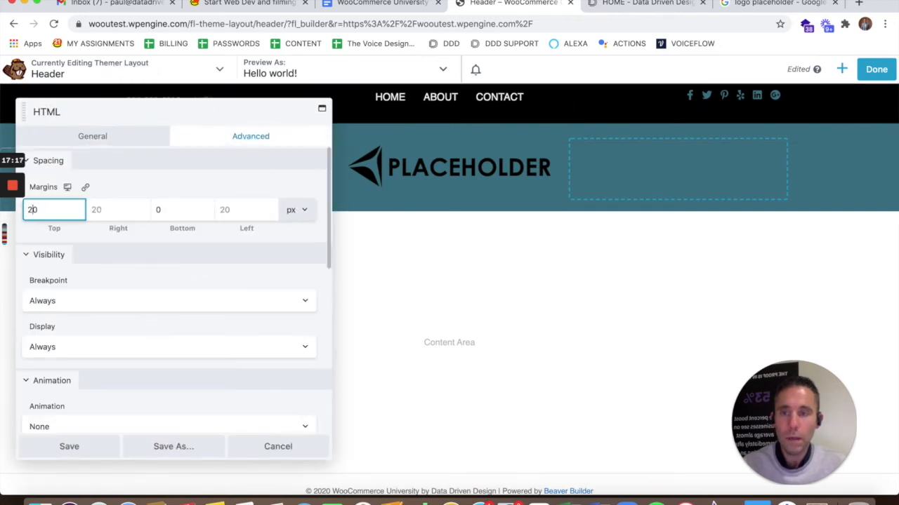
{"action": "left_click", "coordinate": [113, 448]}
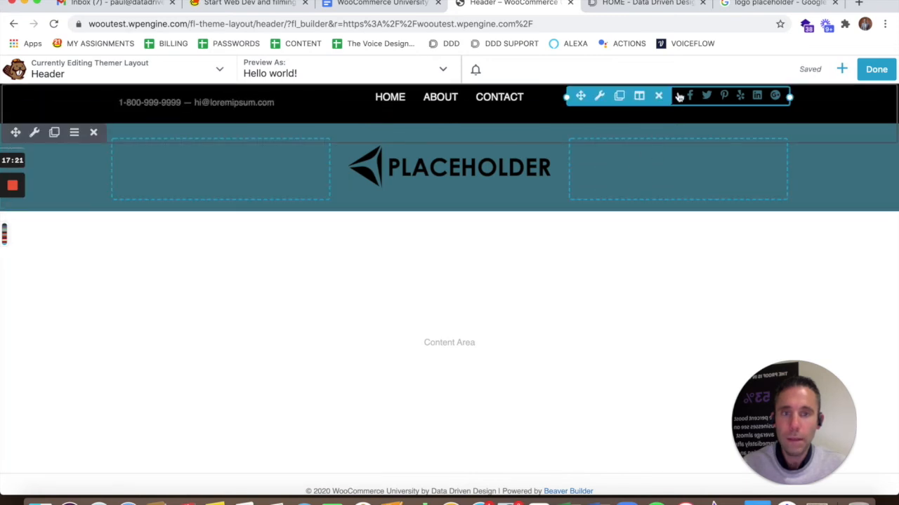
Set the social icons module's top margin to 20 px and save it
{"action": "left_click", "coordinate": [601, 96]}
{"action": "left_click", "coordinate": [32, 209]}
{"action": "type", "text": "2"}
{"action": "left_click", "coordinate": [68, 447]}
Reopen the Menu module's spacing settings, enter a top margin of 0 px and save the module
{"action": "mouse_move", "coordinate": [368, 97]}
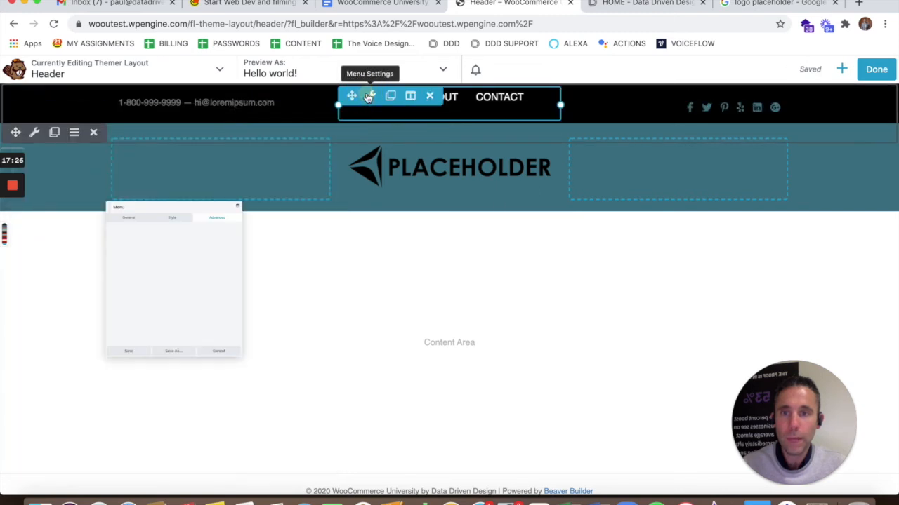
{"action": "left_click", "coordinate": [368, 97]}
{"action": "left_click", "coordinate": [54, 209]}
{"action": "type", "text": "0"}
{"action": "left_click", "coordinate": [76, 448]}
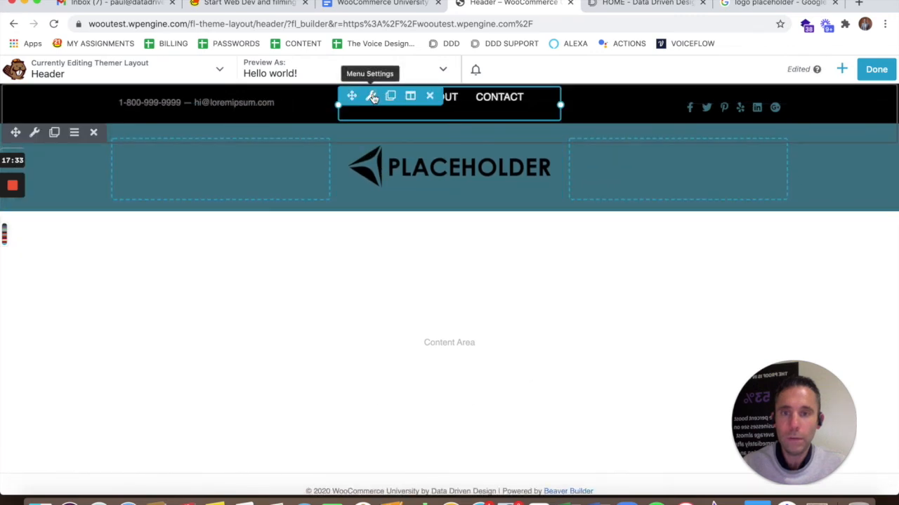
{"action": "left_click", "coordinate": [370, 96]}
{"action": "left_click", "coordinate": [61, 447]}
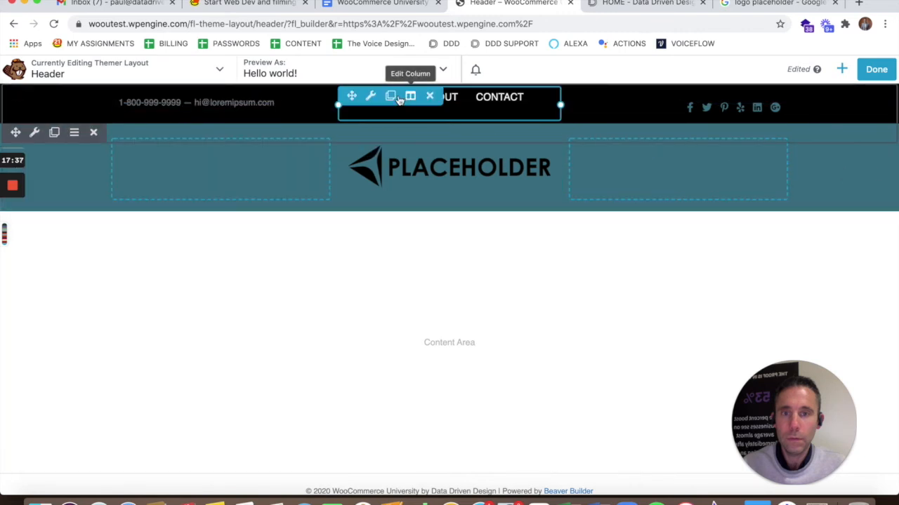
Publish the header layout and open the site's home page from the header menu
{"action": "left_click", "coordinate": [876, 69]}
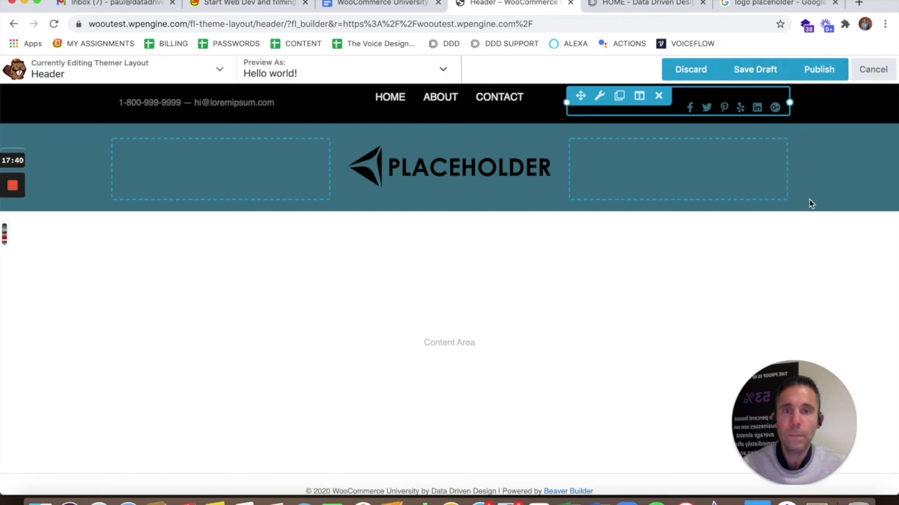
{"action": "left_click", "coordinate": [819, 69]}
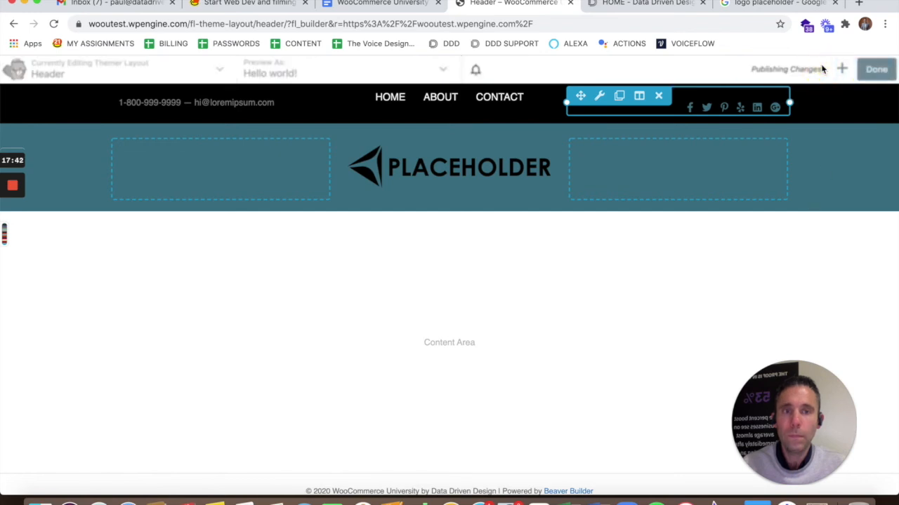
{"action": "left_click", "coordinate": [398, 90]}
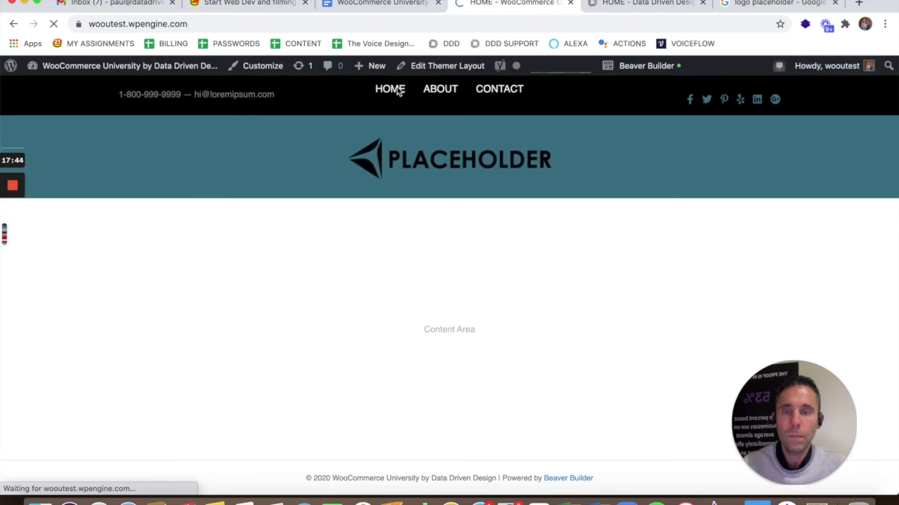
Examine the rearranged header on the home page at the top of the page and while scrolling
{"action": "scroll", "coordinate": [564, 296], "scroll_direction": "down", "scroll_amount": 3}
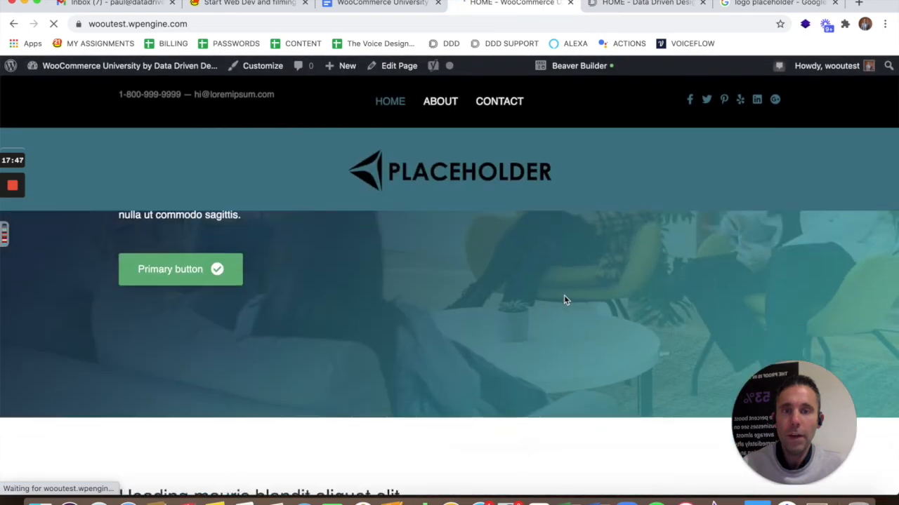
{"action": "scroll", "coordinate": [564, 296], "scroll_direction": "down", "scroll_amount": 3}
{"action": "scroll", "coordinate": [563, 295], "scroll_direction": "up", "scroll_amount": 6}
{"action": "scroll", "coordinate": [380, 262], "scroll_direction": "down", "scroll_amount": 6}
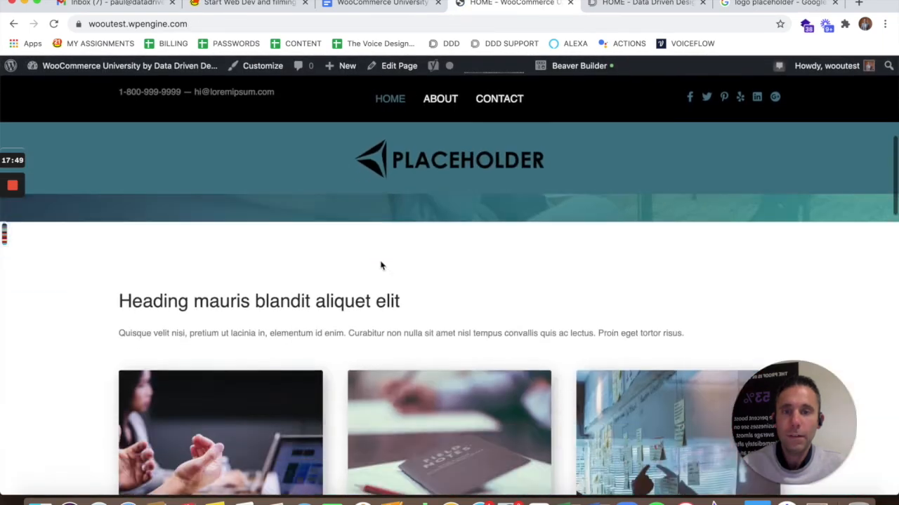
{"action": "scroll", "coordinate": [380, 265], "scroll_direction": "down", "scroll_amount": 3}
{"action": "scroll", "coordinate": [381, 265], "scroll_direction": "up", "scroll_amount": 8}
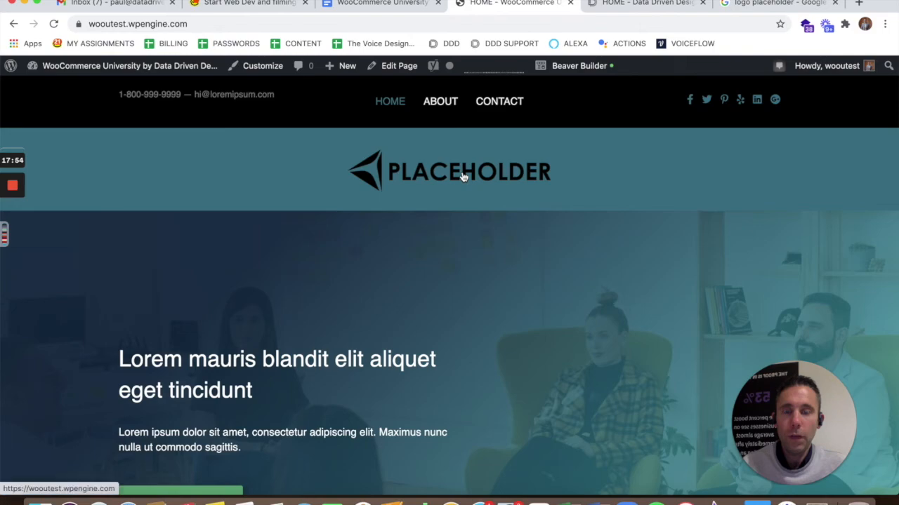
{"action": "scroll", "coordinate": [455, 213], "scroll_direction": "down", "scroll_amount": 10}
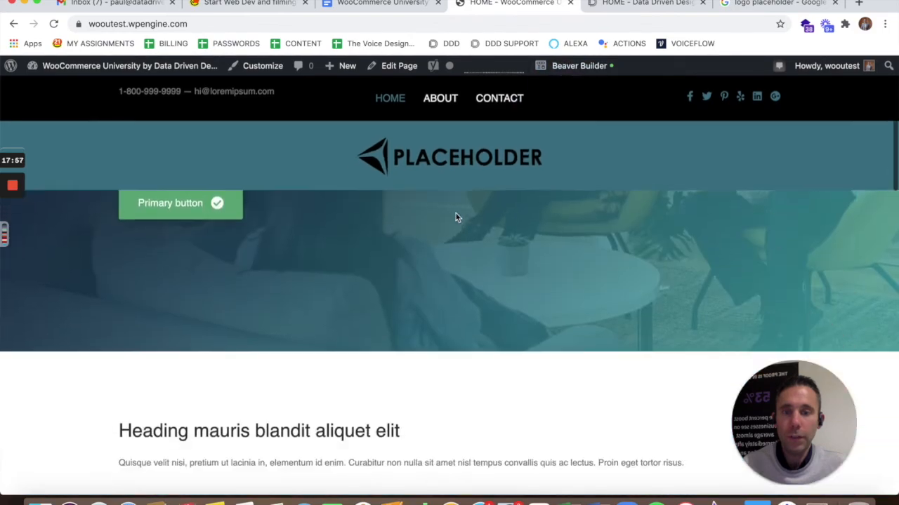
{"action": "scroll", "coordinate": [456, 213], "scroll_direction": "up", "scroll_amount": 10}
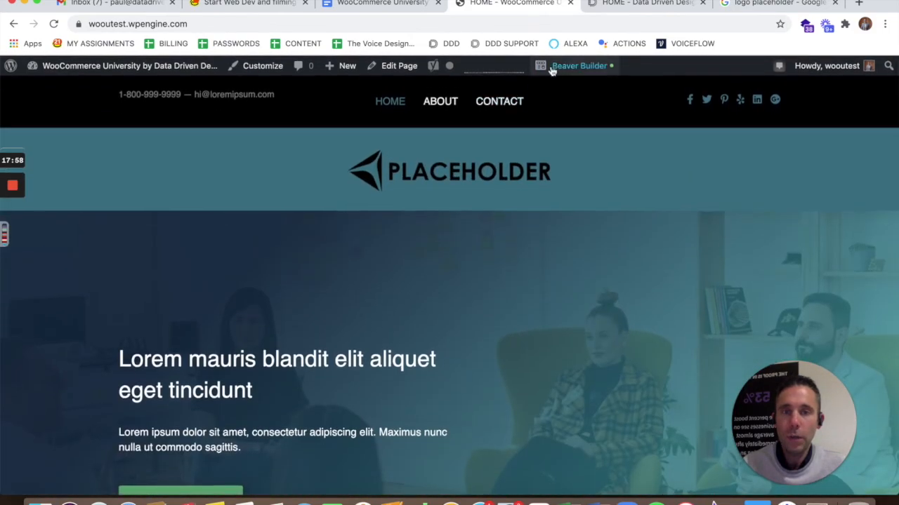
{"action": "mouse_move", "coordinate": [556, 67]}
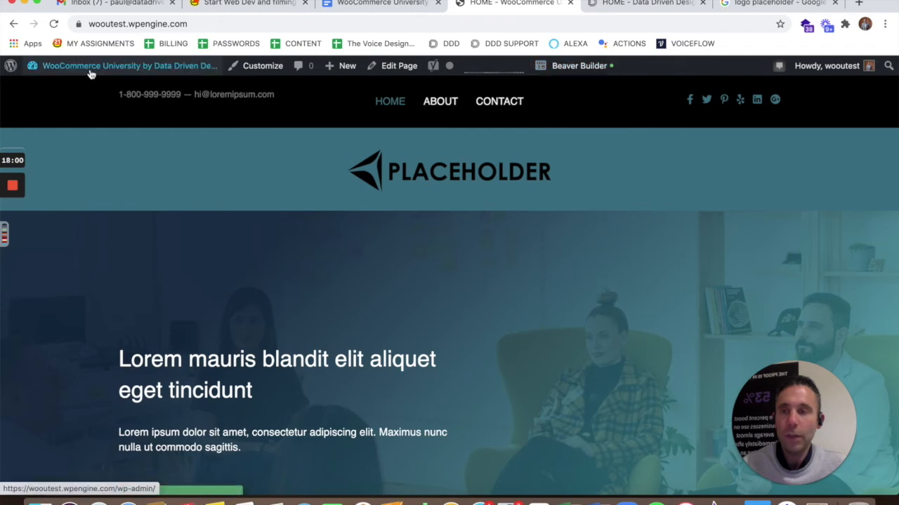
Go to the site's admin dashboard, bring up the Beaver Builder Themer Layouts list and start a new layout
{"action": "mouse_move", "coordinate": [84, 66]}
{"action": "left_click", "coordinate": [67, 90]}
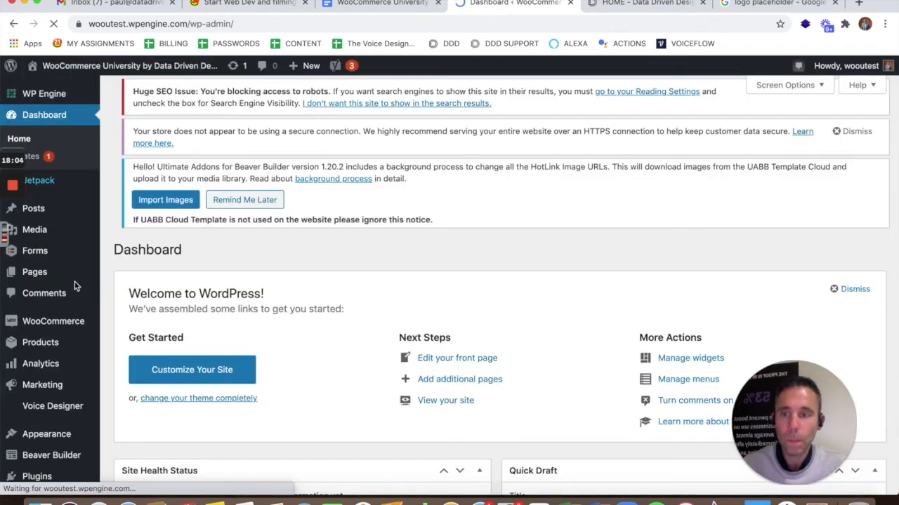
{"action": "scroll", "coordinate": [74, 282], "scroll_direction": "down", "scroll_amount": 5}
{"action": "mouse_move", "coordinate": [59, 329]}
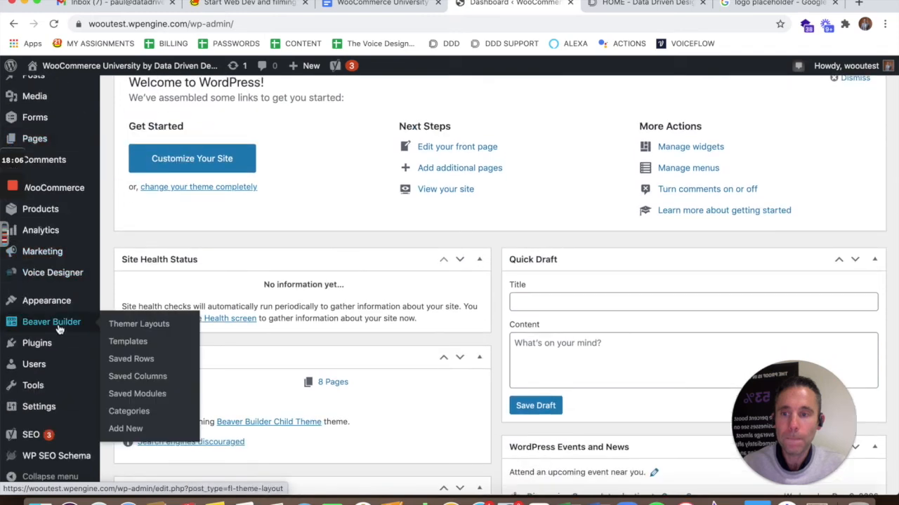
{"action": "left_click", "coordinate": [120, 327]}
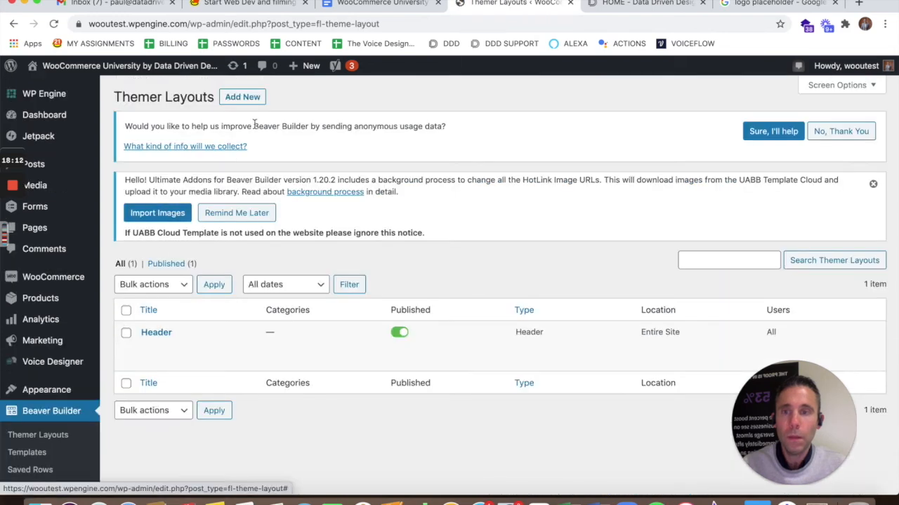
{"action": "left_click", "coordinate": [242, 98]}
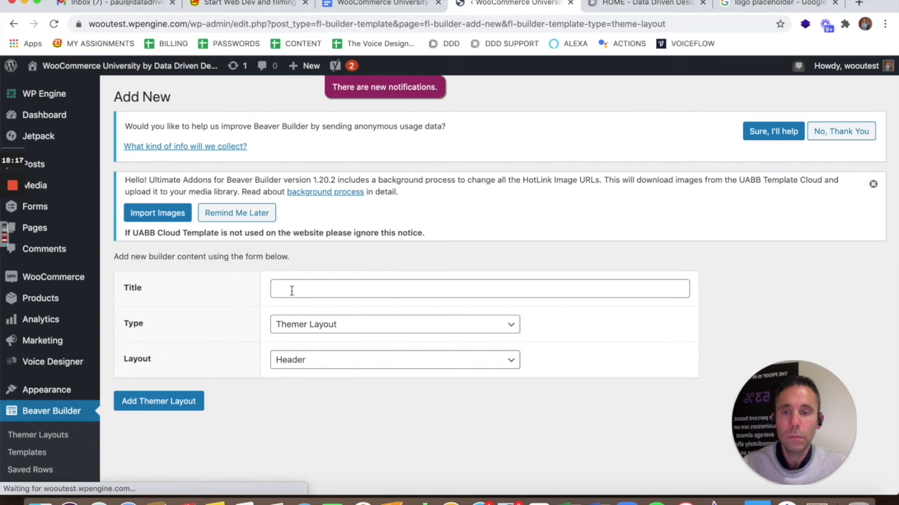
Create a Themer Layout titled "Footer" with the layout set to Footer
{"action": "left_click", "coordinate": [291, 291]}
{"action": "left_click", "coordinate": [307, 317]}
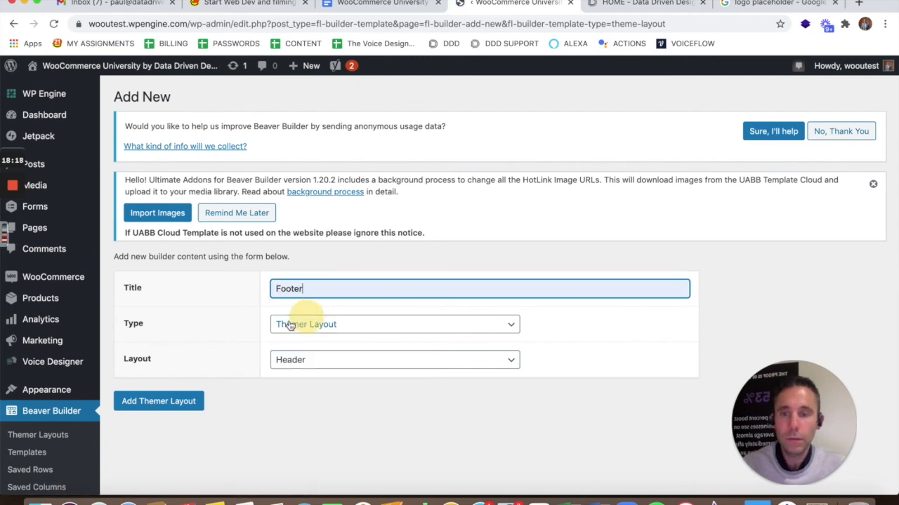
{"action": "left_click", "coordinate": [325, 359]}
{"action": "left_click", "coordinate": [309, 372]}
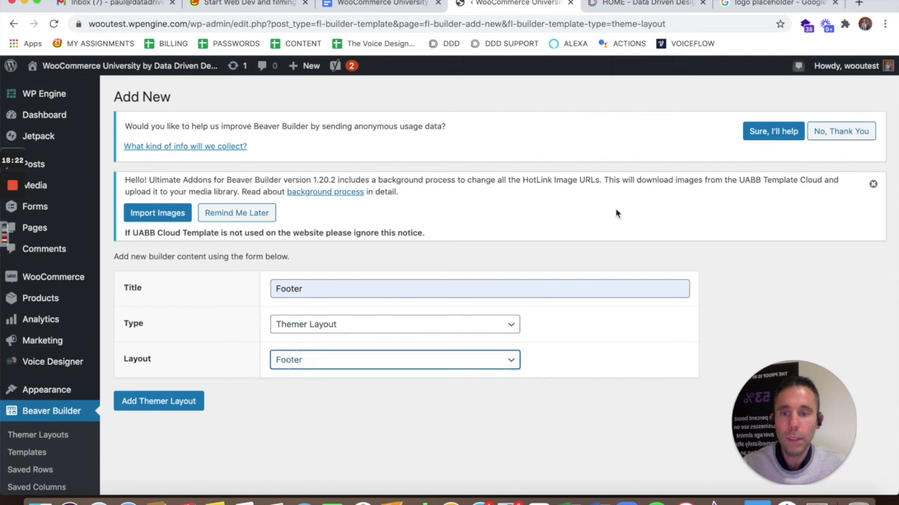
{"action": "left_click", "coordinate": [159, 400]}
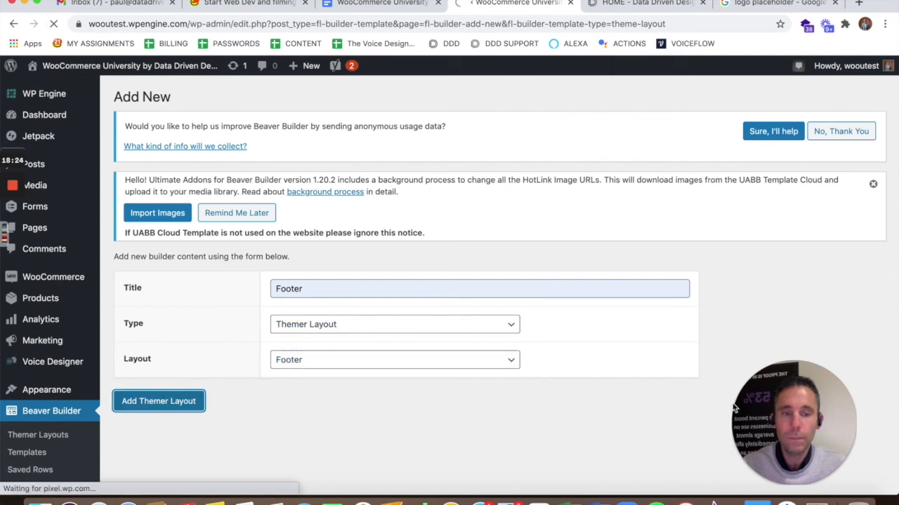
{"action": "left_click_drag", "start_coordinate": [782, 404], "coordinate": [793, 405]}
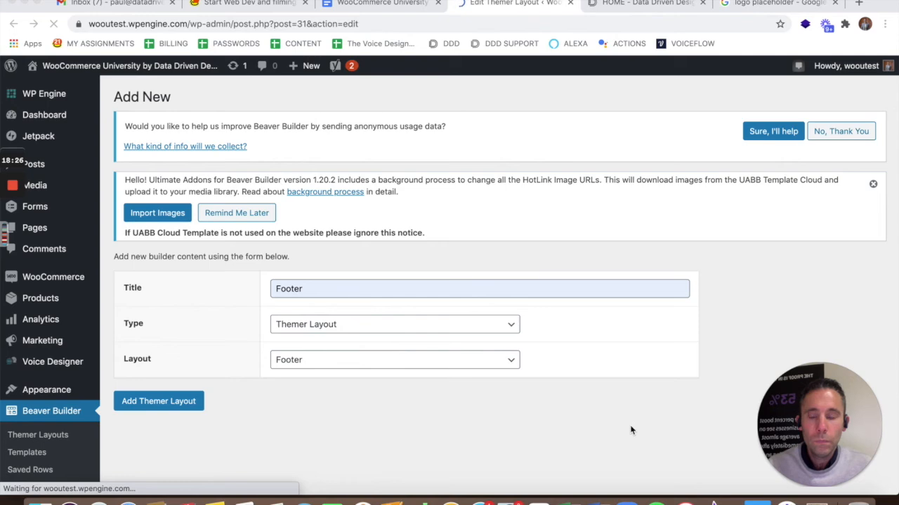
Set the footer layout's location to Entire Site and publish it
{"action": "scroll", "coordinate": [585, 411], "scroll_direction": "down", "scroll_amount": 5}
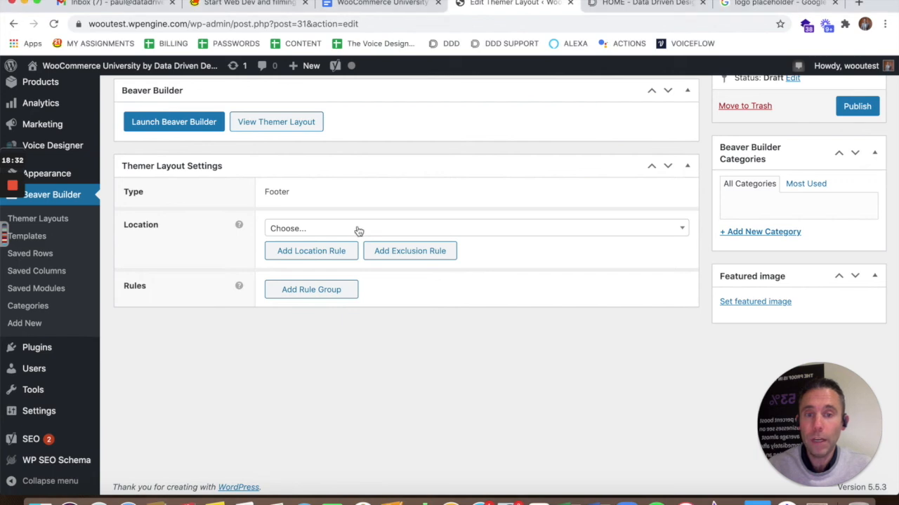
{"action": "left_click", "coordinate": [395, 232]}
{"action": "scroll", "coordinate": [373, 330], "scroll_direction": "down", "scroll_amount": 1}
{"action": "scroll", "coordinate": [374, 344], "scroll_direction": "down", "scroll_amount": 8}
{"action": "scroll", "coordinate": [374, 344], "scroll_direction": "down", "scroll_amount": 5}
{"action": "scroll", "coordinate": [373, 344], "scroll_direction": "up", "scroll_amount": 5}
{"action": "scroll", "coordinate": [373, 344], "scroll_direction": "up", "scroll_amount": 8}
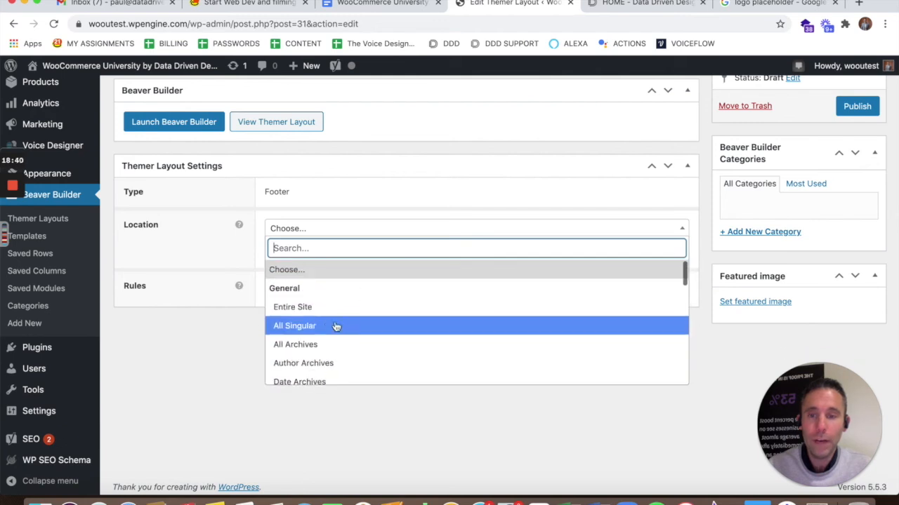
{"action": "left_click", "coordinate": [302, 307]}
{"action": "left_click", "coordinate": [855, 106]}
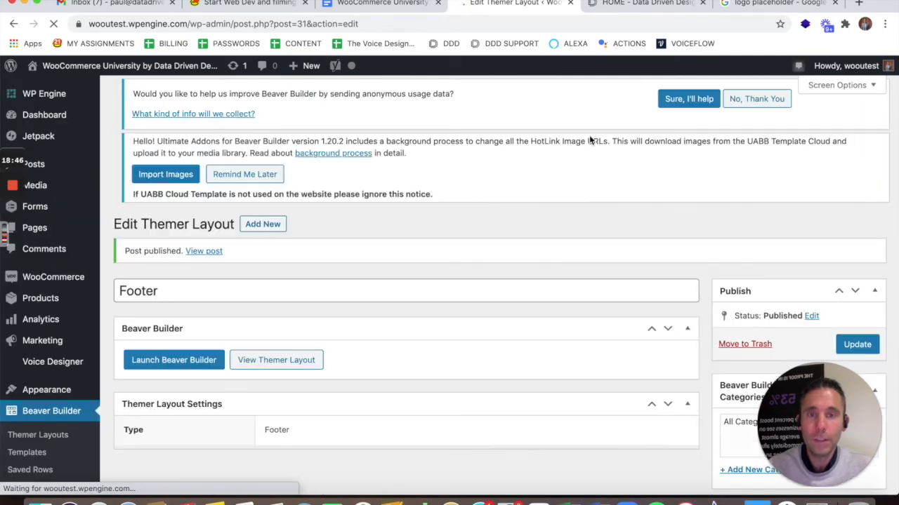
Launch Beaver Builder for the Footer layout and look over its default content
{"action": "scroll", "coordinate": [555, 199], "scroll_direction": "down", "scroll_amount": 5}
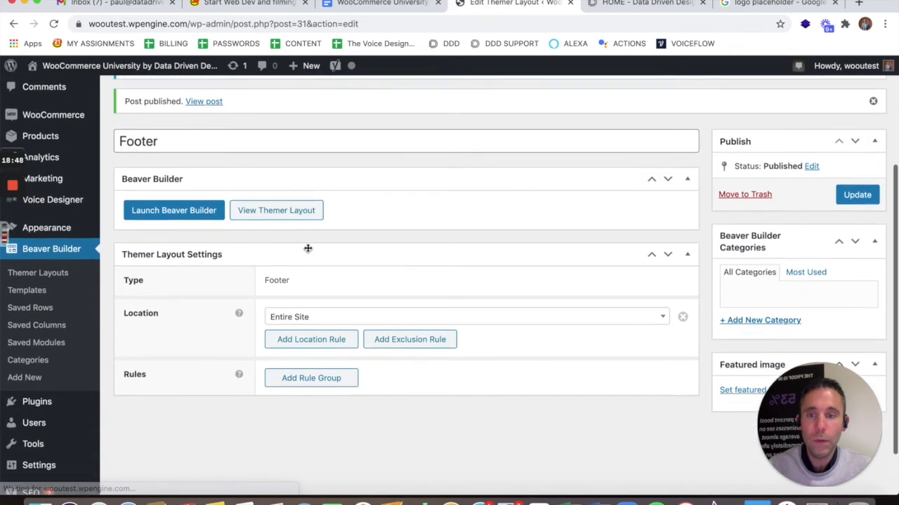
{"action": "left_click", "coordinate": [176, 206]}
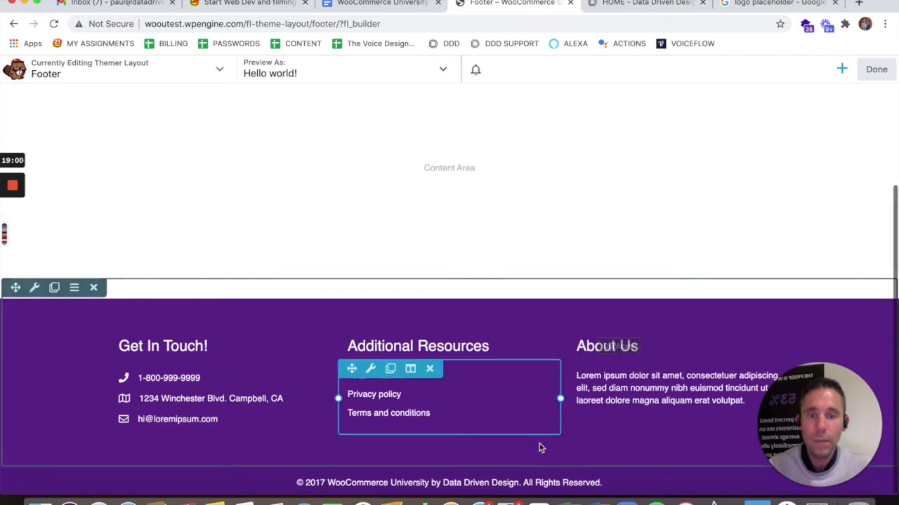
{"action": "scroll", "coordinate": [219, 285], "scroll_direction": "up", "scroll_amount": 4}
{"action": "scroll", "coordinate": [222, 287], "scroll_direction": "down", "scroll_amount": 4}
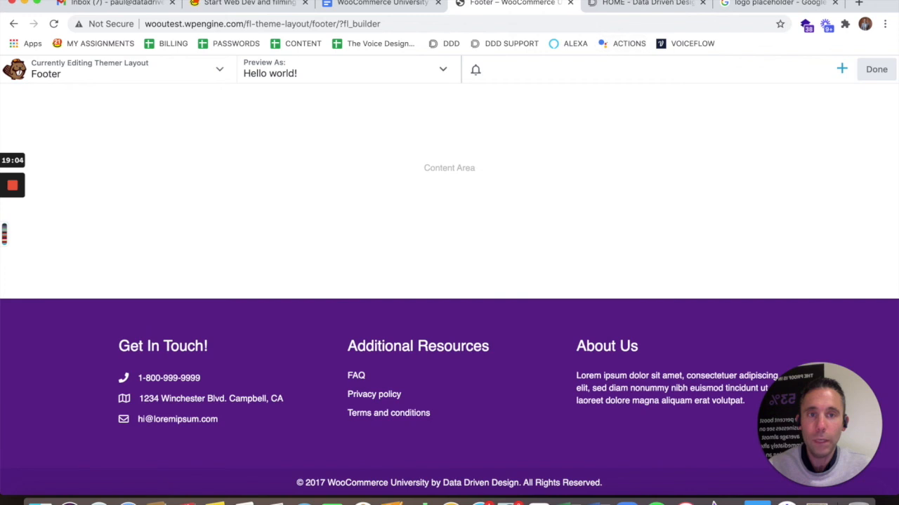
Sample the dark colour from the Data Driven Design home page, set the main footer row's background to #231f20 and save the row
{"action": "left_click", "coordinate": [624, 0]}
{"action": "left_click", "coordinate": [676, 104]}
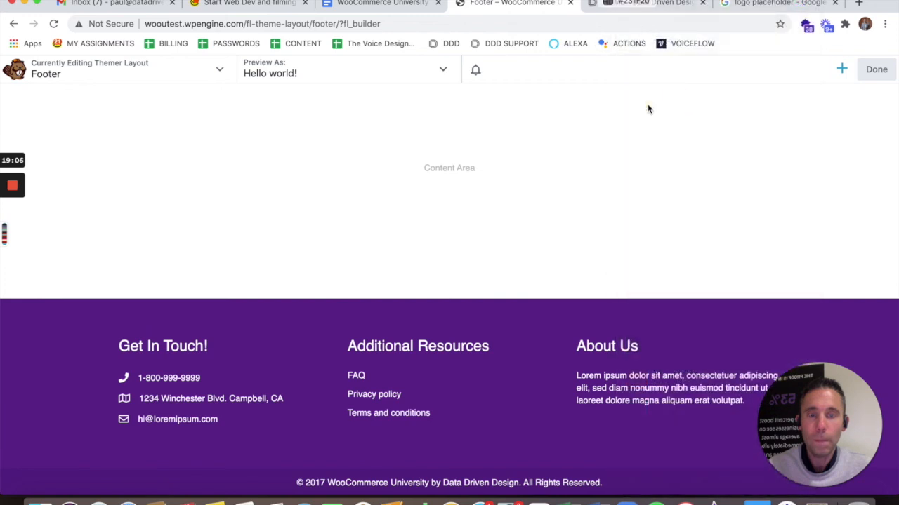
{"action": "left_click", "coordinate": [32, 290]}
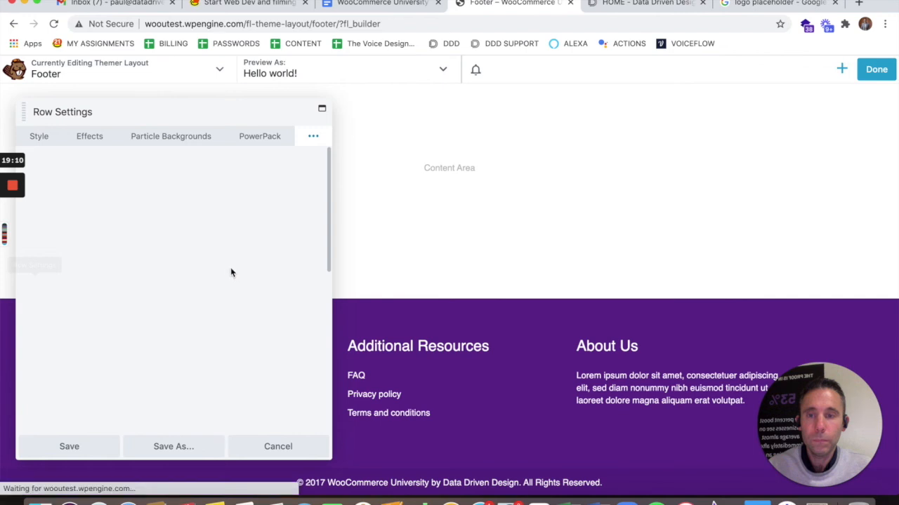
{"action": "left_click", "coordinate": [47, 142]}
{"action": "scroll", "coordinate": [136, 309], "scroll_direction": "down", "scroll_amount": 5}
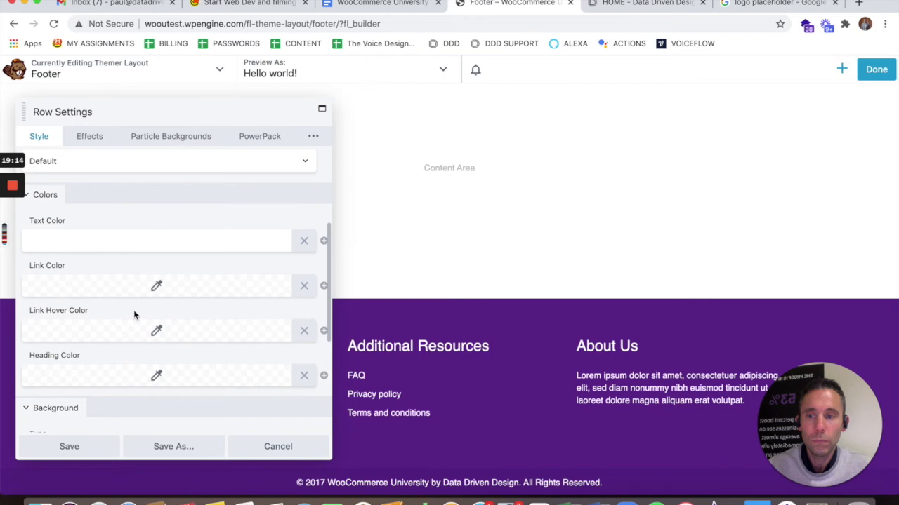
{"action": "scroll", "coordinate": [133, 315], "scroll_direction": "down", "scroll_amount": 5}
{"action": "left_click", "coordinate": [298, 320]}
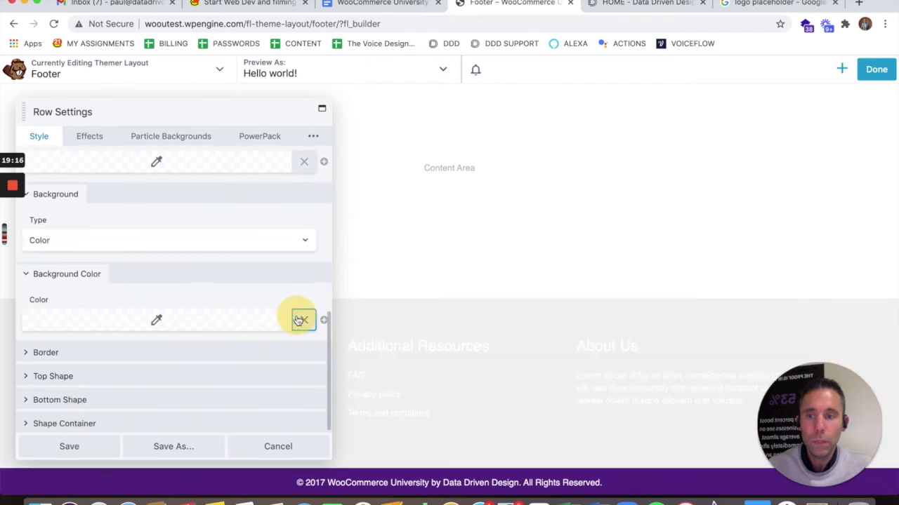
{"action": "left_click", "coordinate": [203, 327]}
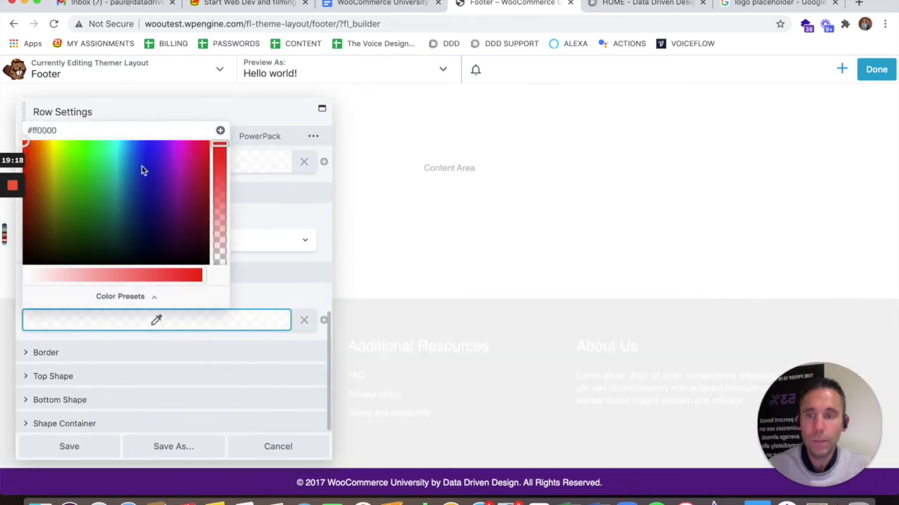
{"action": "triple_click", "coordinate": [90, 131]}
{"action": "key", "text": "BackSpace"}
{"action": "type", "text": "#231f20"}
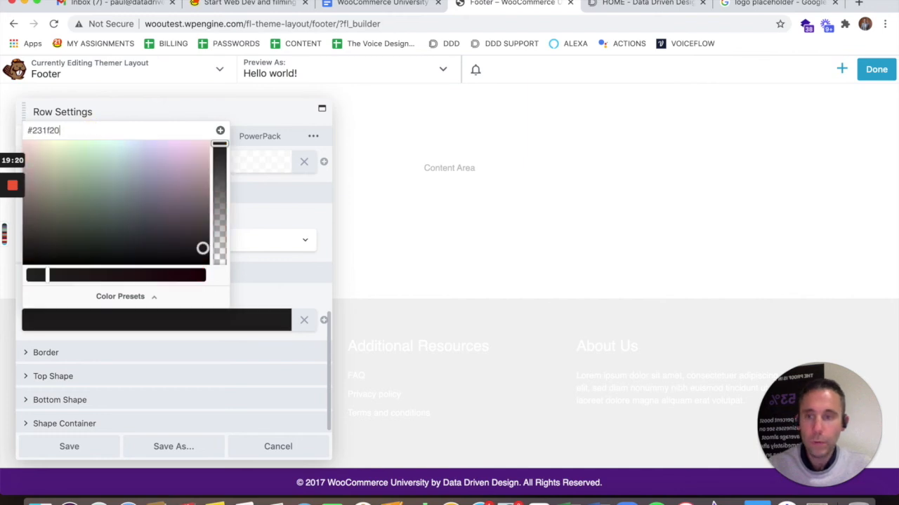
{"action": "left_click", "coordinate": [110, 447]}
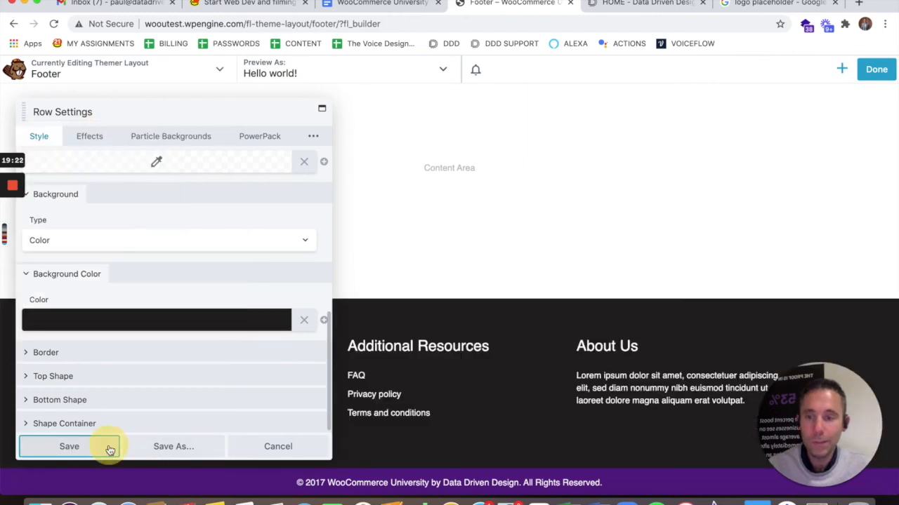
{"action": "left_click", "coordinate": [109, 447]}
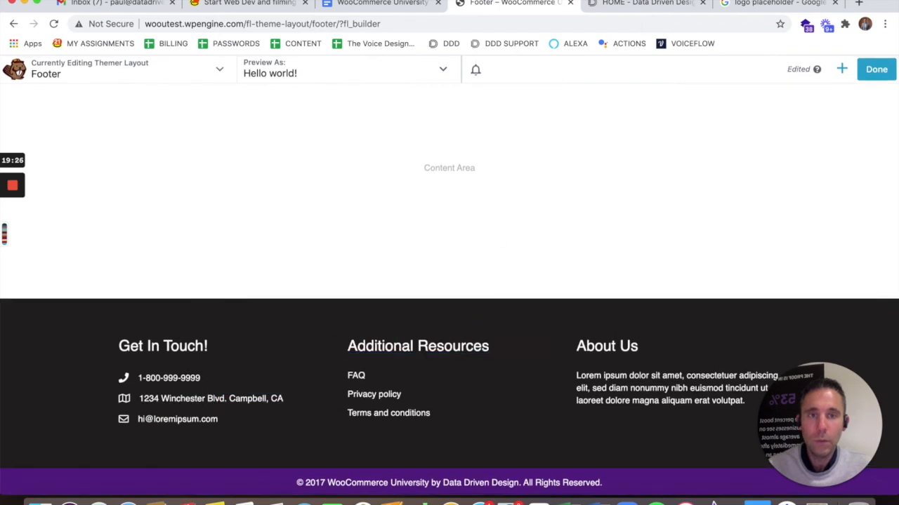
Sample the teal from the Data Driven Design home page, set the copyright row's background to #397688 and save the row
{"action": "left_click", "coordinate": [627, 2]}
{"action": "left_click", "coordinate": [664, 66]}
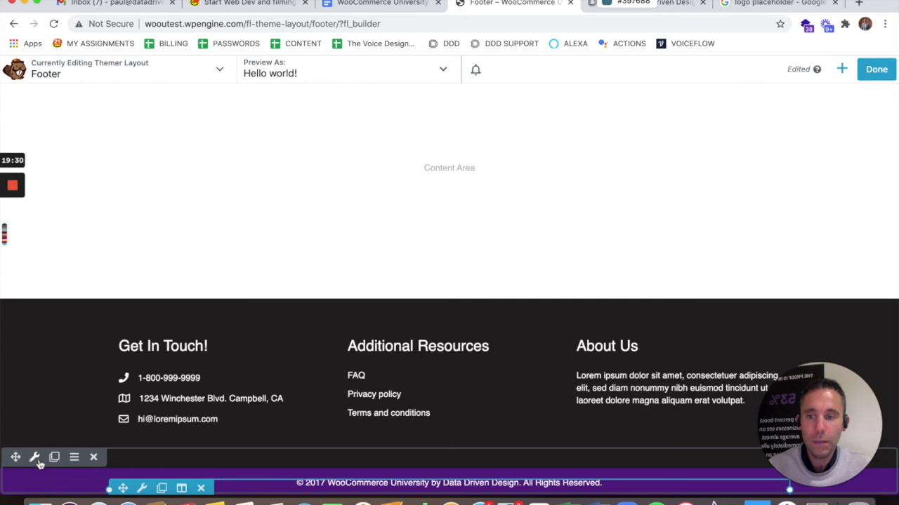
{"action": "left_click", "coordinate": [35, 458]}
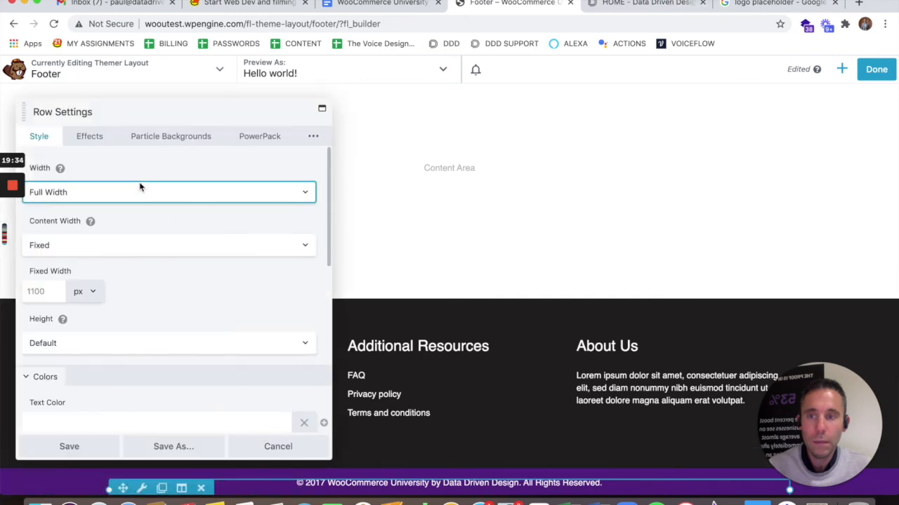
{"action": "scroll", "coordinate": [185, 262], "scroll_direction": "down", "scroll_amount": 2}
{"action": "scroll", "coordinate": [185, 262], "scroll_direction": "down", "scroll_amount": 5}
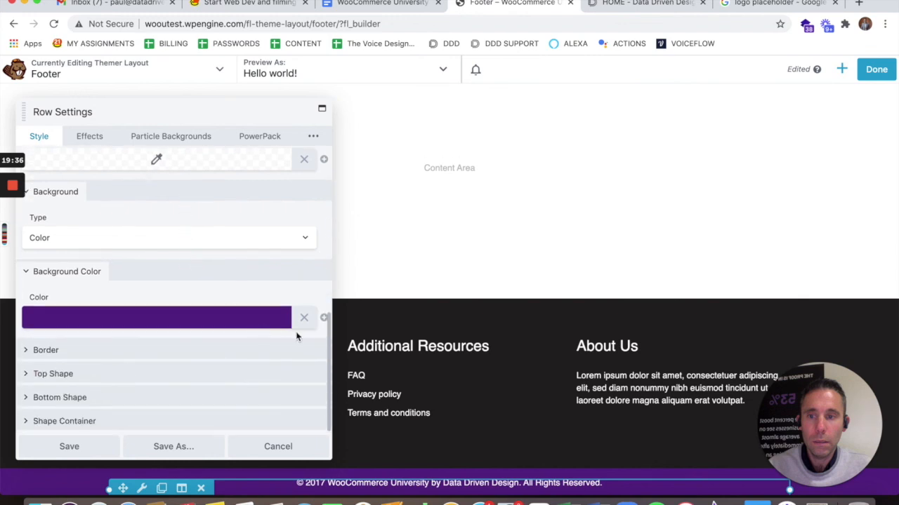
{"action": "left_click", "coordinate": [303, 320]}
{"action": "left_click", "coordinate": [190, 320]}
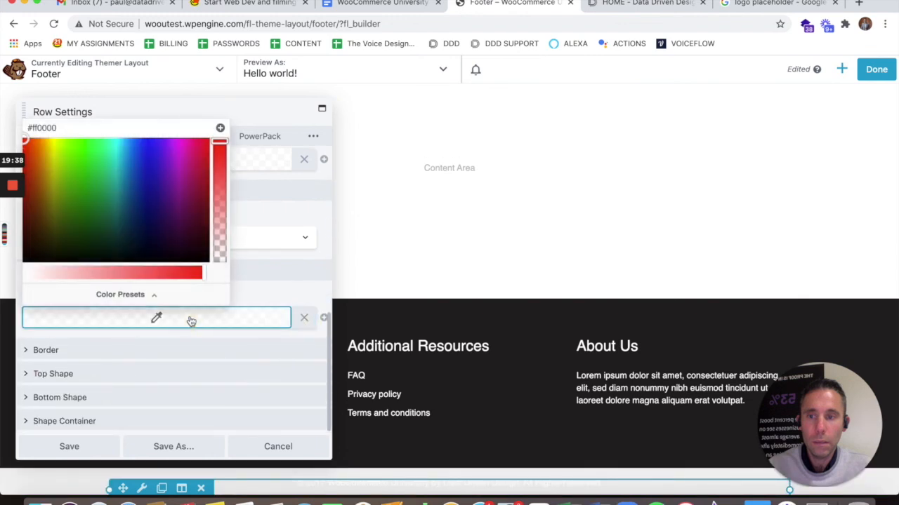
{"action": "triple_click", "coordinate": [114, 127]}
{"action": "type", "text": "#397688"}
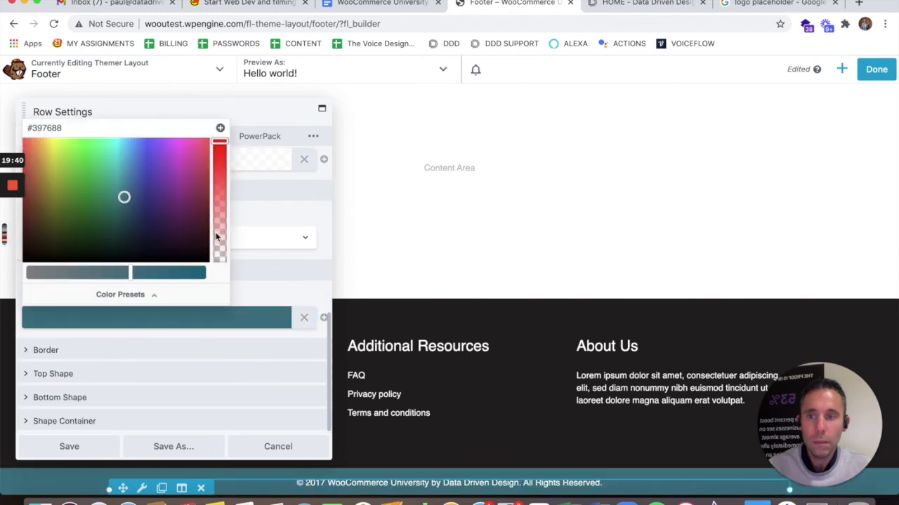
{"action": "left_click", "coordinate": [94, 448]}
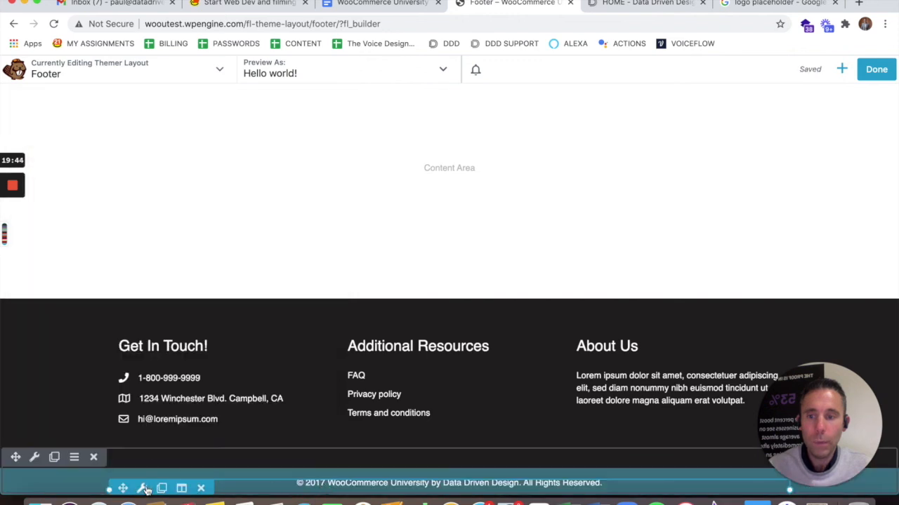
Open the copyright text module for editing and change the year to 2020
{"action": "left_click", "coordinate": [144, 488]}
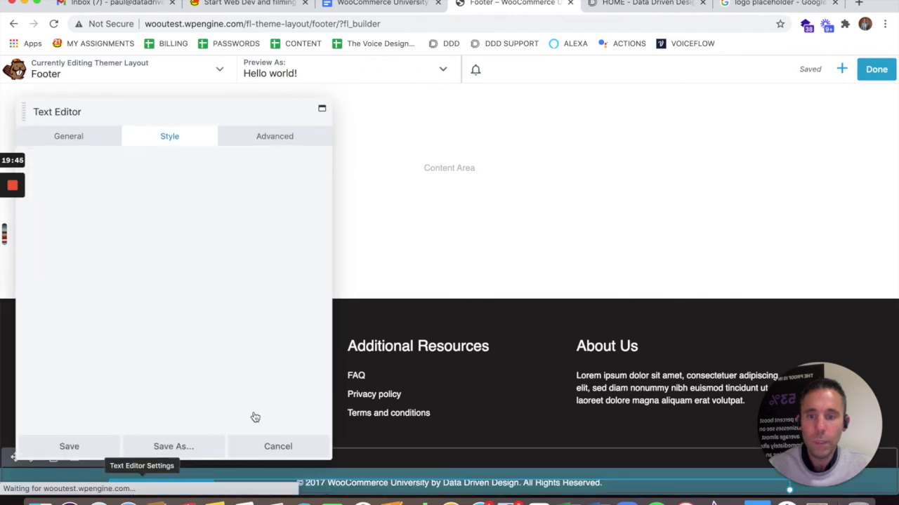
{"action": "left_click", "coordinate": [82, 139]}
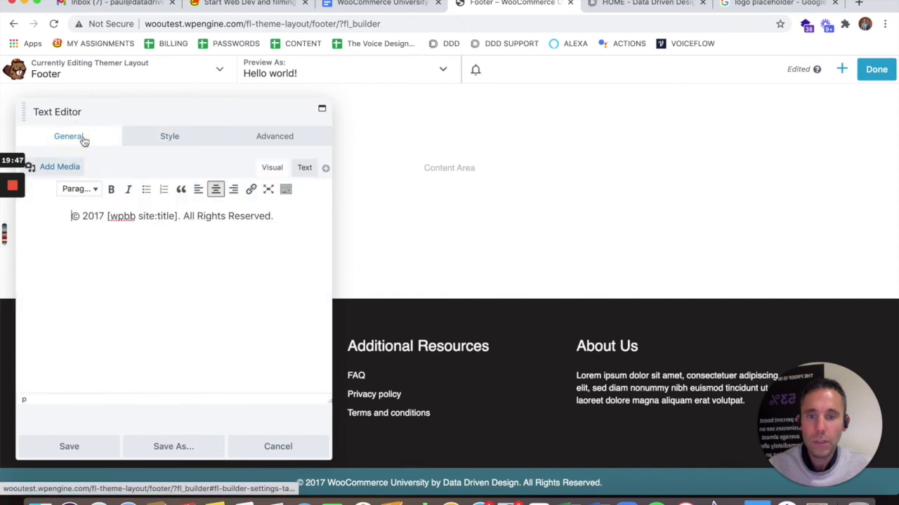
{"action": "left_click", "coordinate": [104, 216]}
{"action": "key", "text": "BackSpace"}
{"action": "key", "text": "BackSpace"}
{"action": "type", "text": "20"}
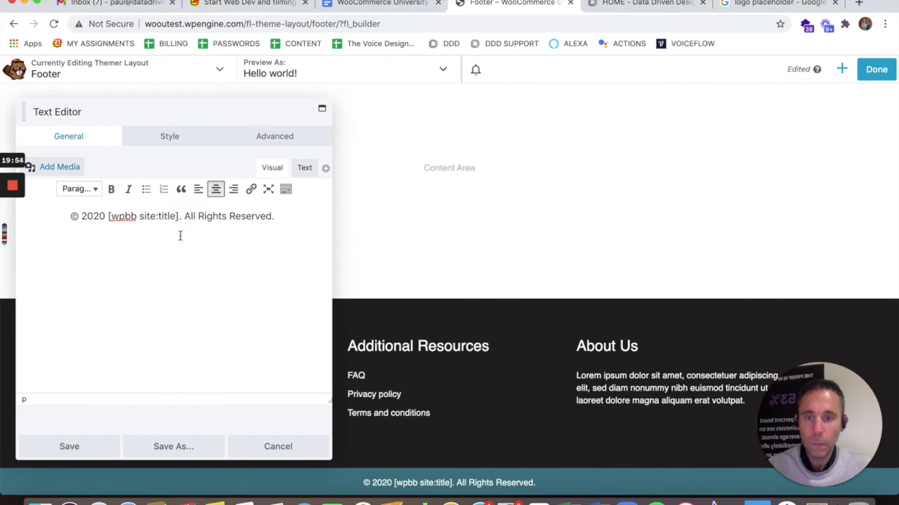
Replace the site title shortcode and rights wording after the year with "WooCommerce University by Data Driven Design"
{"action": "left_click_drag", "start_coordinate": [278, 215], "coordinate": [105, 218]}
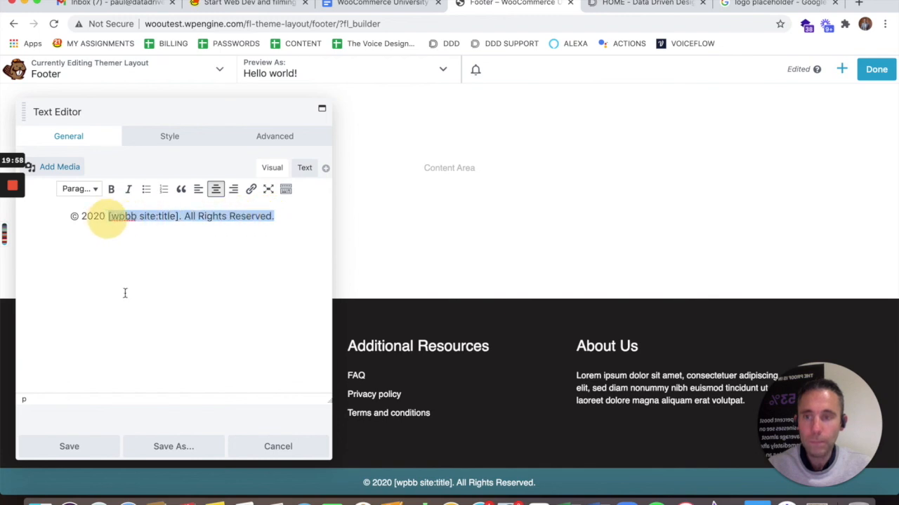
{"action": "type", "text": "WooCommerce Unive"}
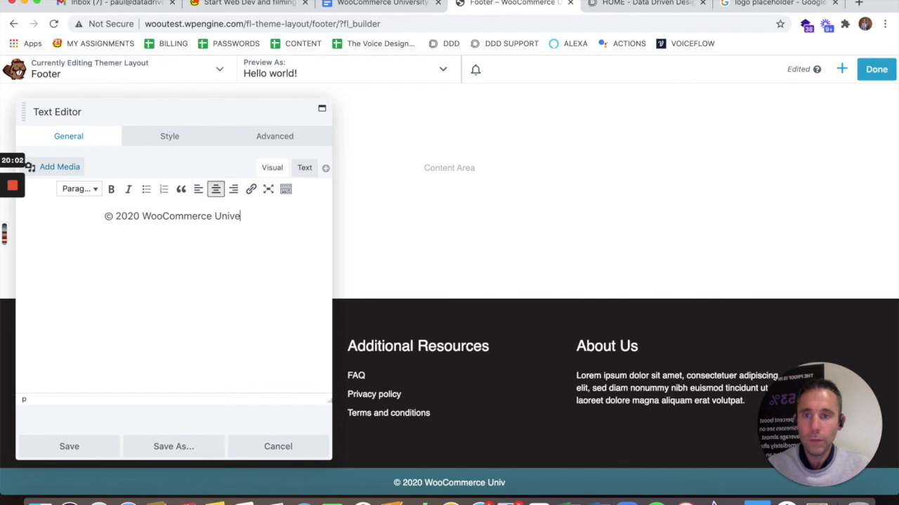
{"action": "type", "text": "rsity by Data Driven Design"}
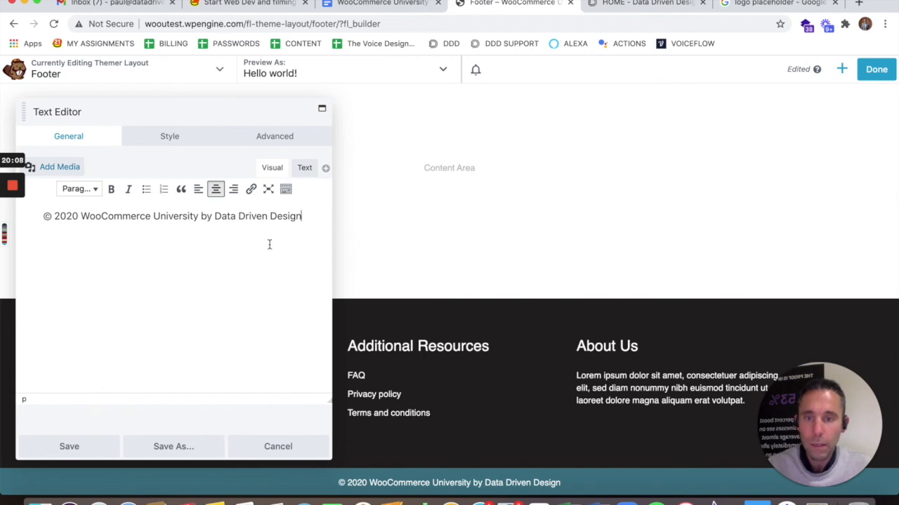
{"action": "left_click_drag", "start_coordinate": [300, 219], "coordinate": [212, 217]}
{"action": "left_click", "coordinate": [250, 189]}
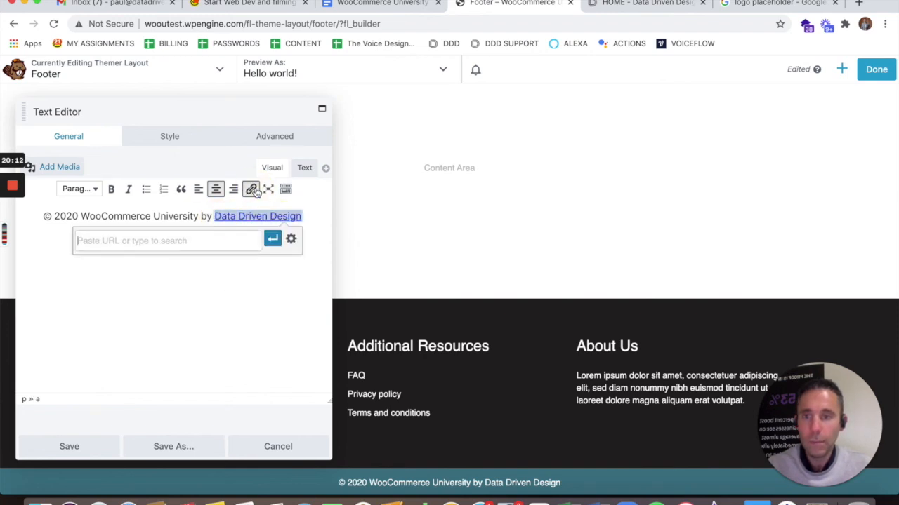
{"action": "type", "text": "https://datadriven.design"}
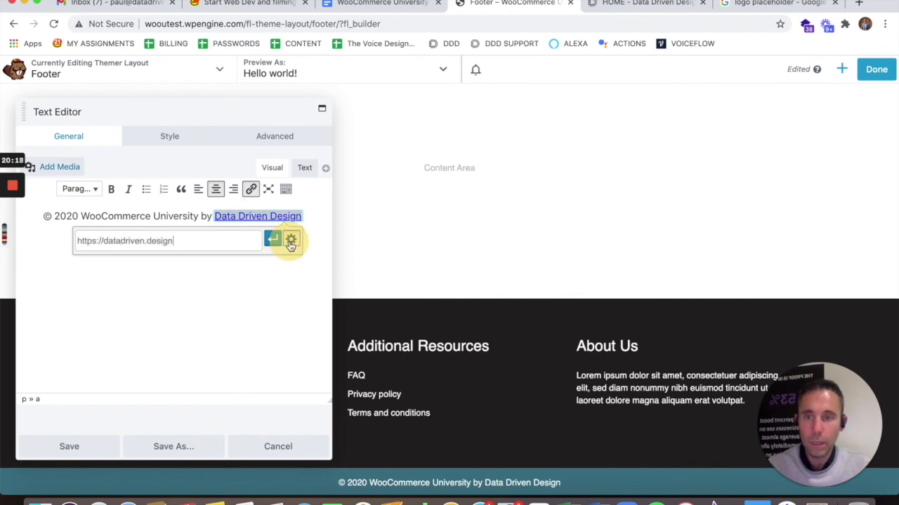
{"action": "left_click", "coordinate": [290, 239]}
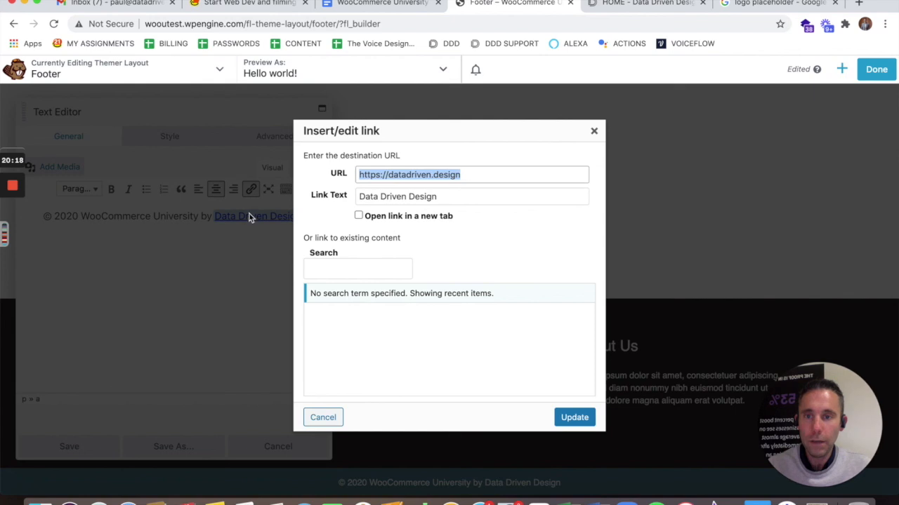
{"action": "left_click", "coordinate": [359, 216]}
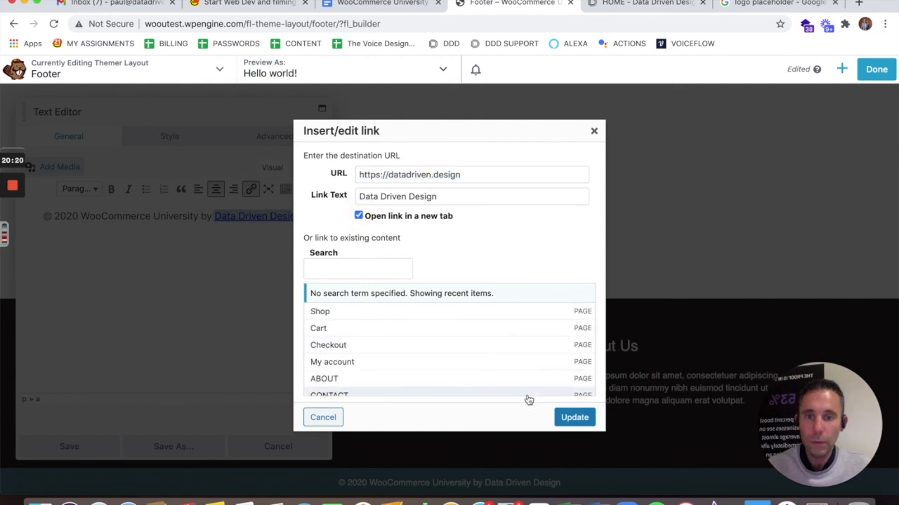
{"action": "left_click", "coordinate": [574, 417]}
Save the copyright text module and publish the footer layout
{"action": "left_click", "coordinate": [103, 446]}
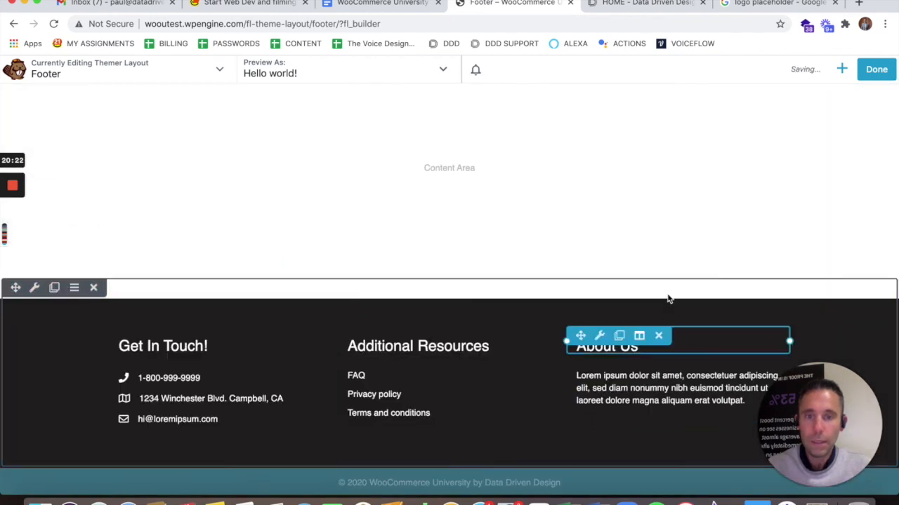
{"action": "left_click", "coordinate": [876, 74]}
{"action": "left_click", "coordinate": [838, 72]}
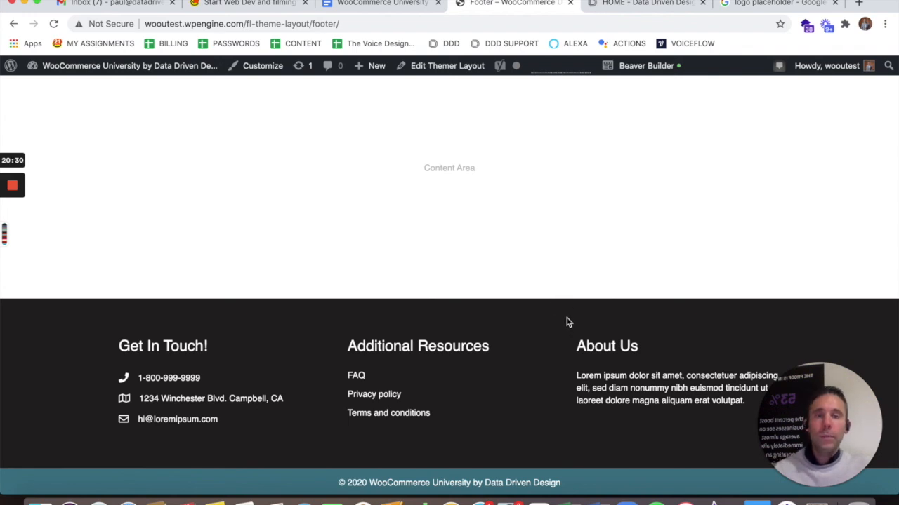
Go to the WordPress dashboard and visit the live site's home page from there
{"action": "mouse_move", "coordinate": [120, 74]}
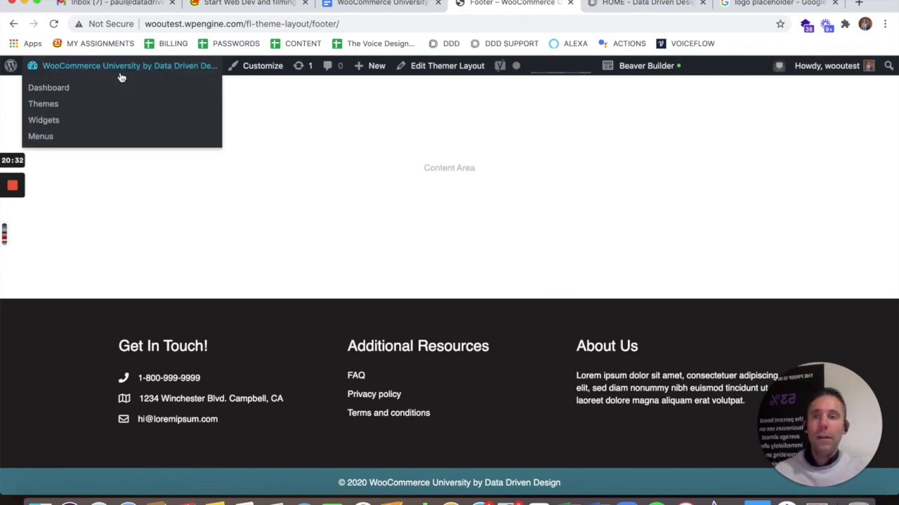
{"action": "left_click", "coordinate": [74, 90]}
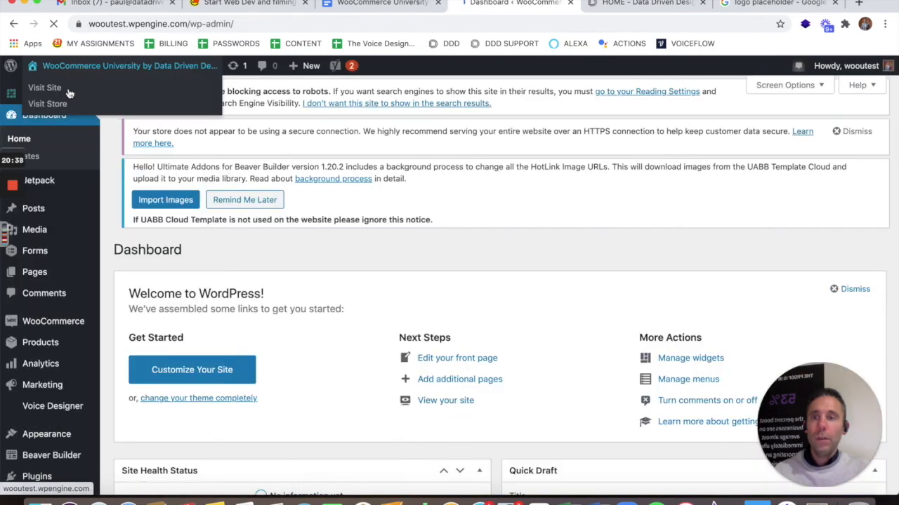
{"action": "mouse_move", "coordinate": [67, 91]}
{"action": "left_click", "coordinate": [69, 94]}
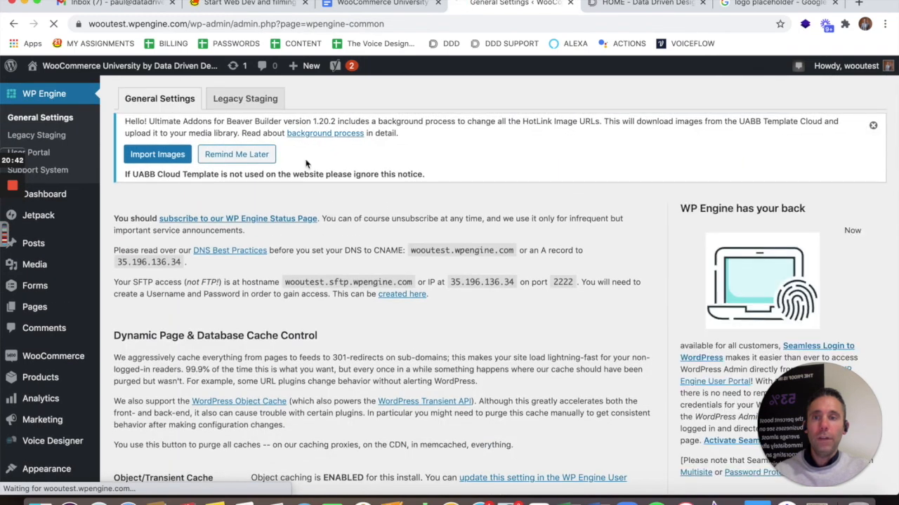
{"action": "mouse_move", "coordinate": [80, 72]}
{"action": "left_click", "coordinate": [55, 88]}
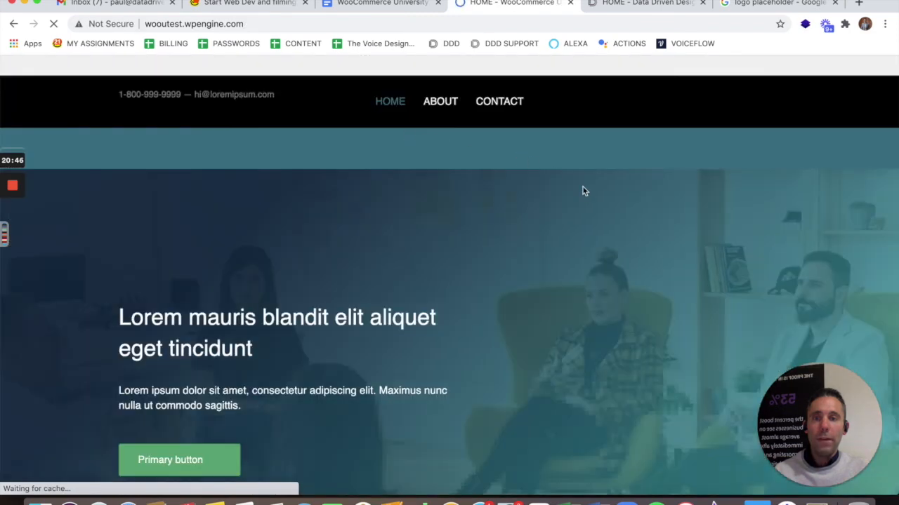
Examine the live home page down to the footer and back up to check the custom header and footer
{"action": "scroll", "coordinate": [551, 263], "scroll_direction": "down", "scroll_amount": 10}
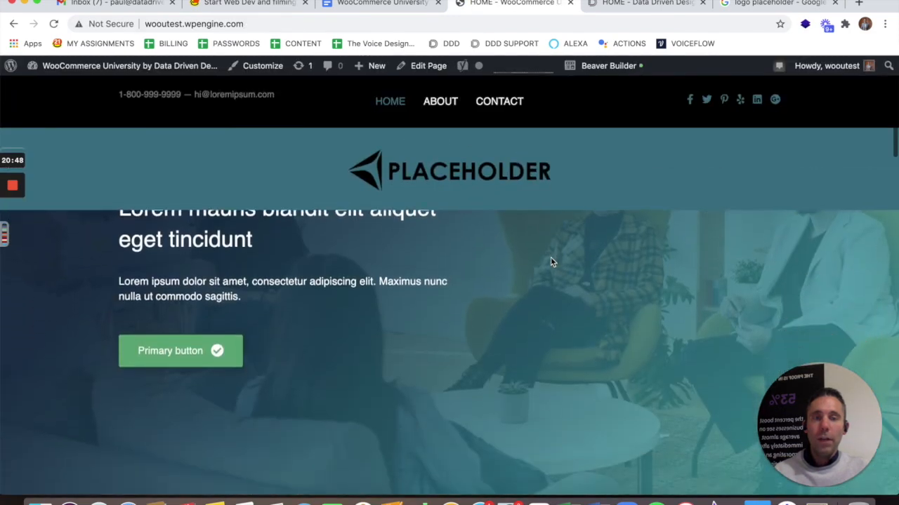
{"action": "scroll", "coordinate": [551, 262], "scroll_direction": "down", "scroll_amount": 15}
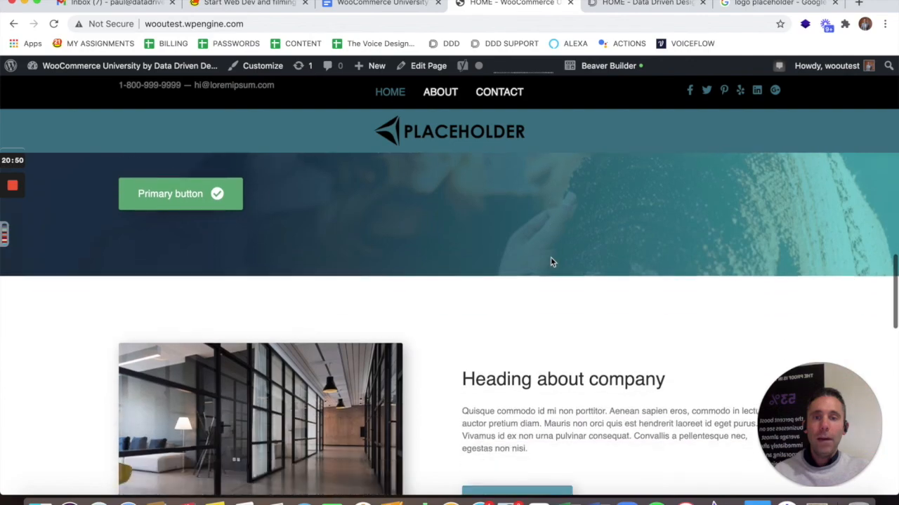
{"action": "scroll", "coordinate": [551, 262], "scroll_direction": "down", "scroll_amount": 5}
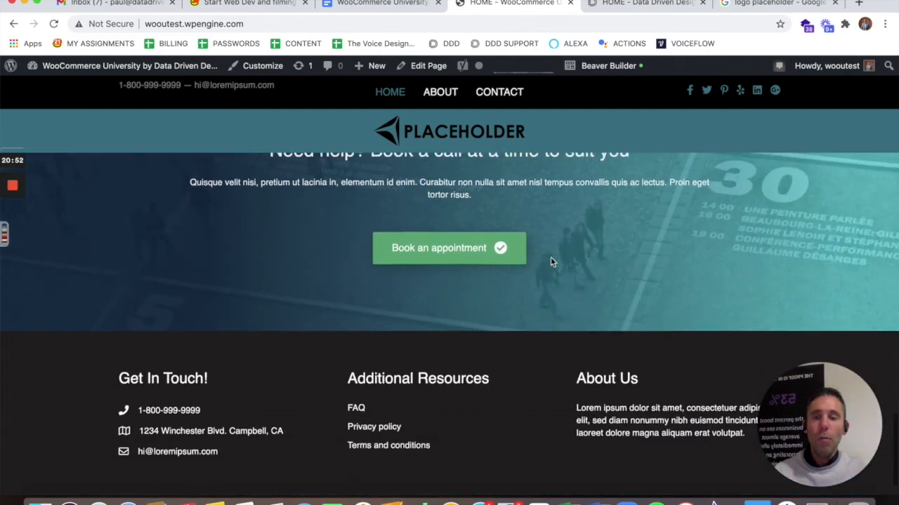
{"action": "scroll", "coordinate": [551, 262], "scroll_direction": "up", "scroll_amount": 20}
{"action": "scroll", "coordinate": [552, 262], "scroll_direction": "up", "scroll_amount": 5}
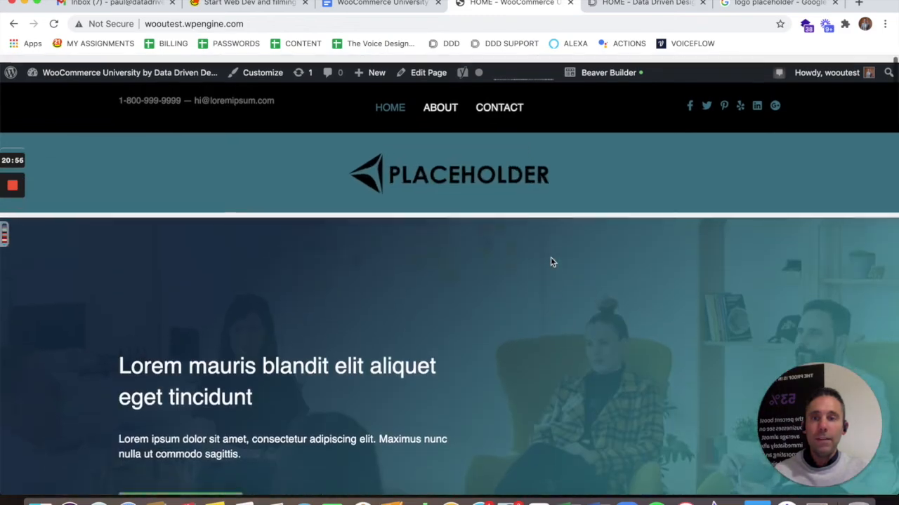